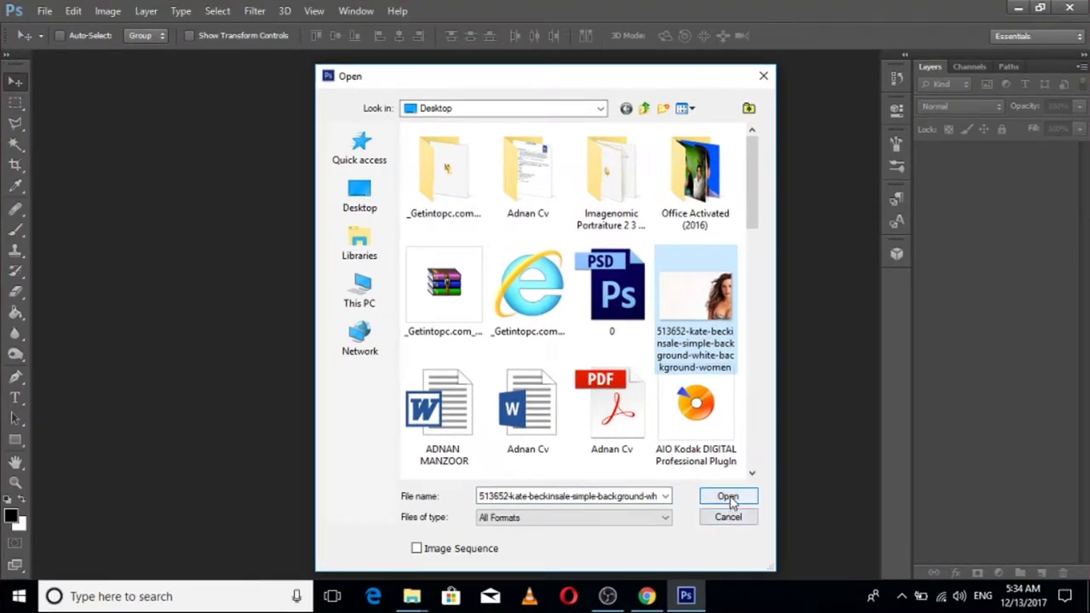
- Open the portrait JPG from the Desktop and begin unlocking its Background layer
{"action": "left_click", "coordinate": [727, 495]}
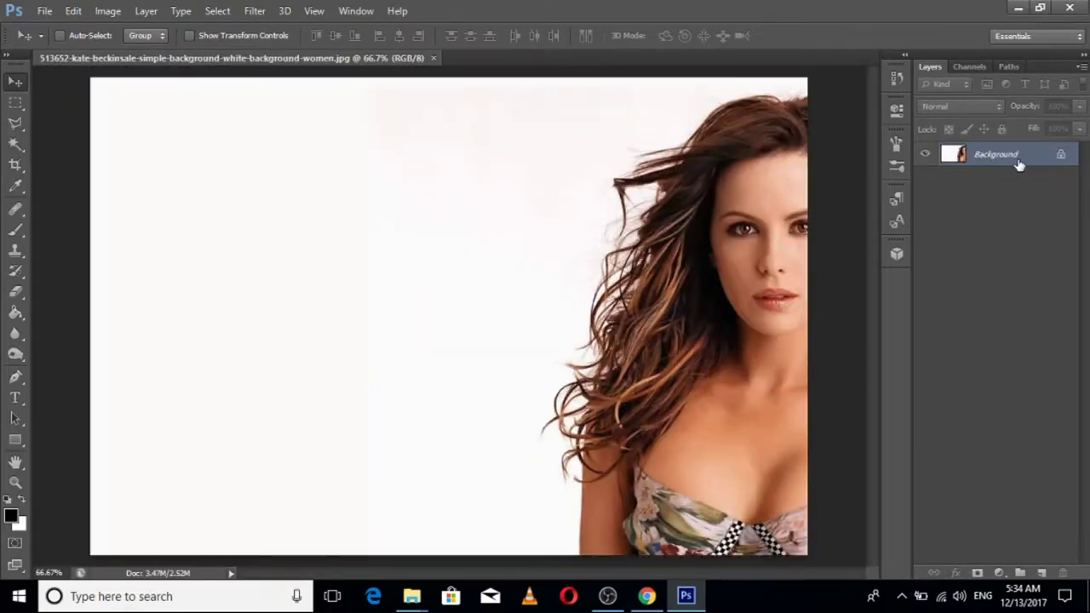
{"action": "double_click", "coordinate": [1019, 158]}
- Confirm the New Layer dialog so the Background becomes an editable Layer 0
{"action": "left_click", "coordinate": [684, 186]}
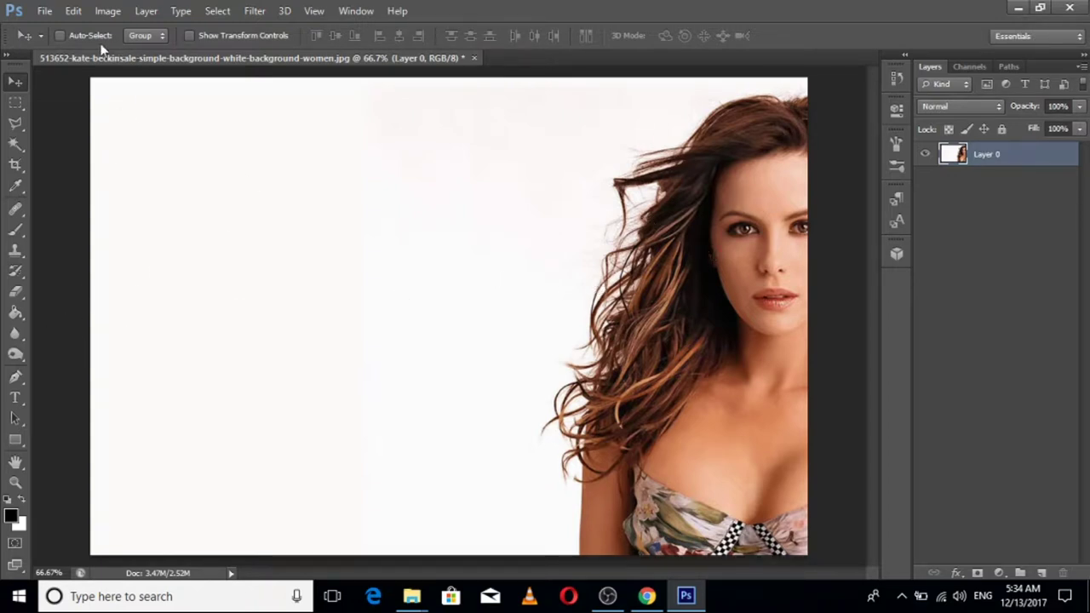
{"action": "left_click", "coordinate": [83, 14]}
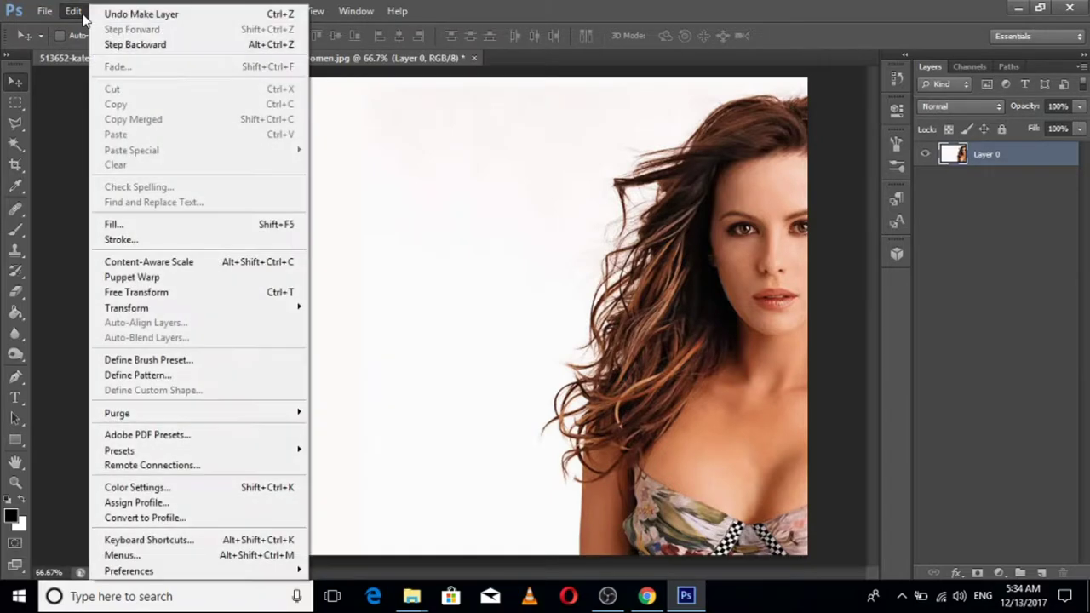
{"action": "left_click", "coordinate": [78, 8]}
{"action": "left_click", "coordinate": [81, 11]}
{"action": "left_click", "coordinate": [83, 14]}
{"action": "left_click", "coordinate": [74, 11]}
{"action": "left_click", "coordinate": [102, 10]}
{"action": "mouse_move", "coordinate": [132, 51]}
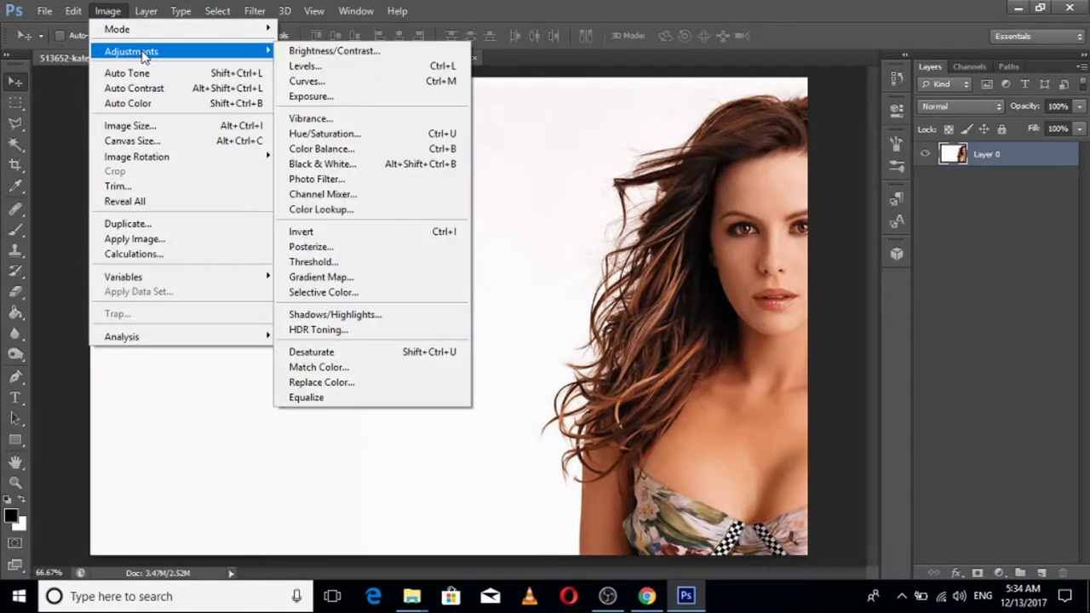
- Apply Levels with midtones 1.31 and white input 248, then duplicate Layer 0
{"action": "left_click", "coordinate": [331, 68]}
{"action": "mouse_move", "coordinate": [874, 116]}
{"action": "left_mouse_down"}
{"action": "mouse_move", "coordinate": [894, 116]}
{"action": "mouse_move", "coordinate": [1003, 32]}
{"action": "mouse_move", "coordinate": [307, 185]}
{"action": "mouse_move", "coordinate": [381, 105]}
{"action": "left_mouse_up"}
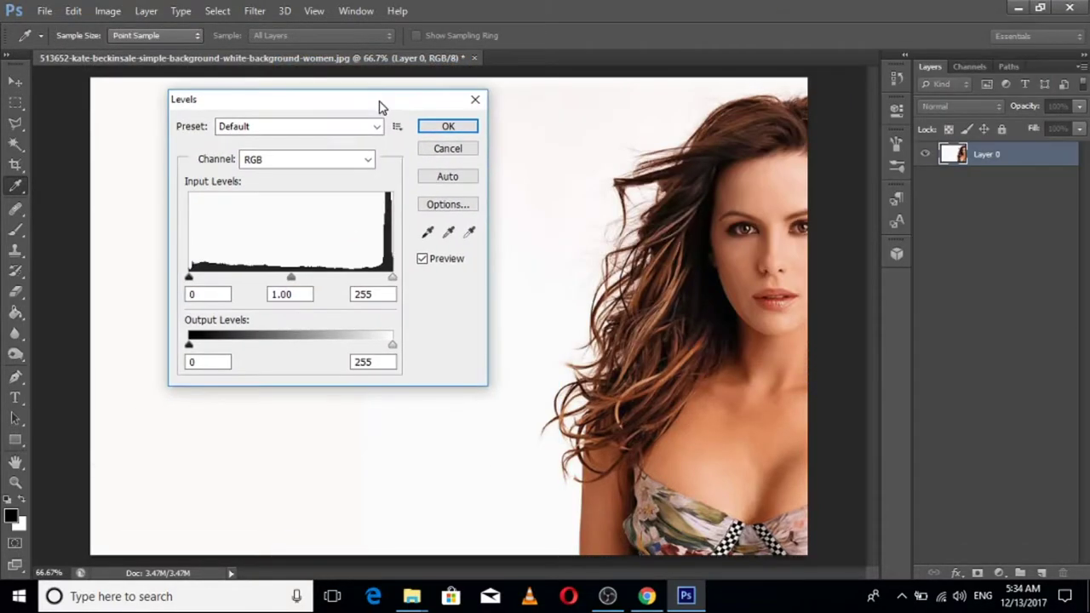
{"action": "left_click_drag", "start_coordinate": [288, 275], "coordinate": [271, 278]}
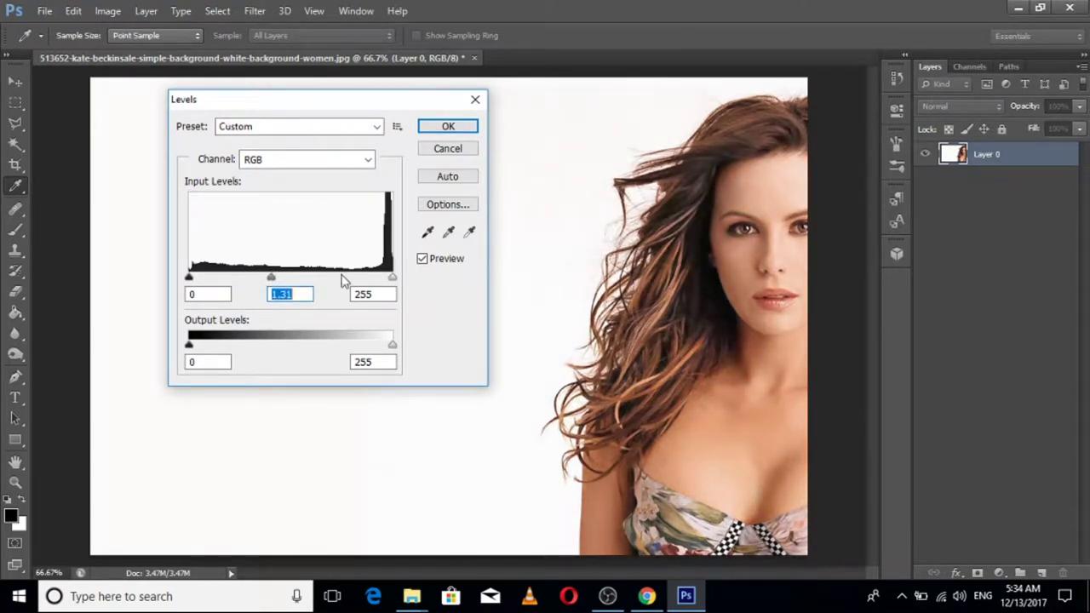
{"action": "left_click_drag", "start_coordinate": [390, 286], "coordinate": [388, 287]}
{"action": "left_click", "coordinate": [450, 128]}
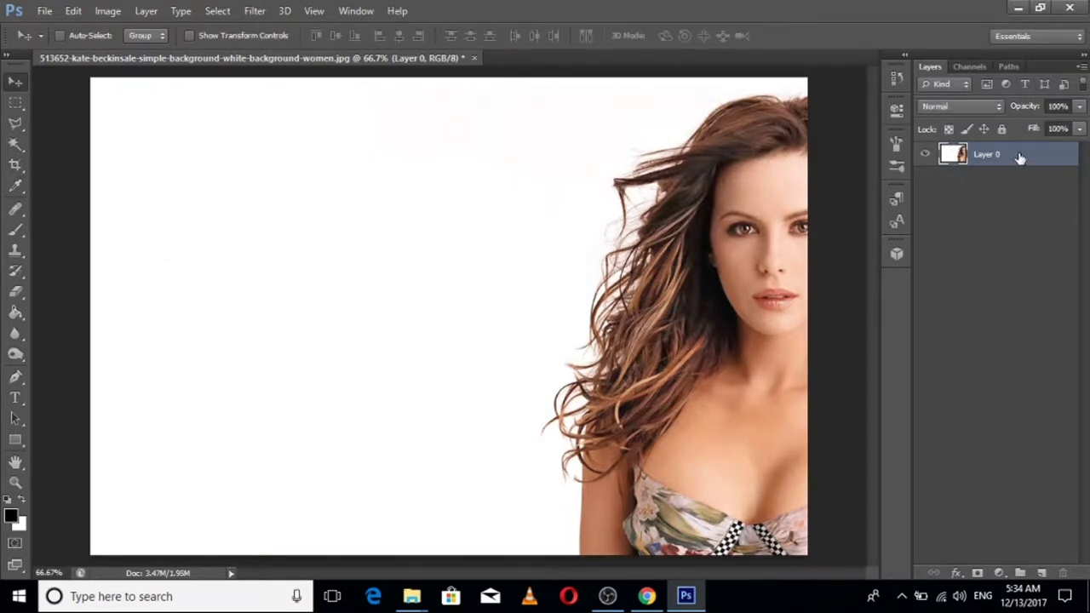
{"action": "left_click_drag", "start_coordinate": [1019, 159], "coordinate": [1041, 572]}
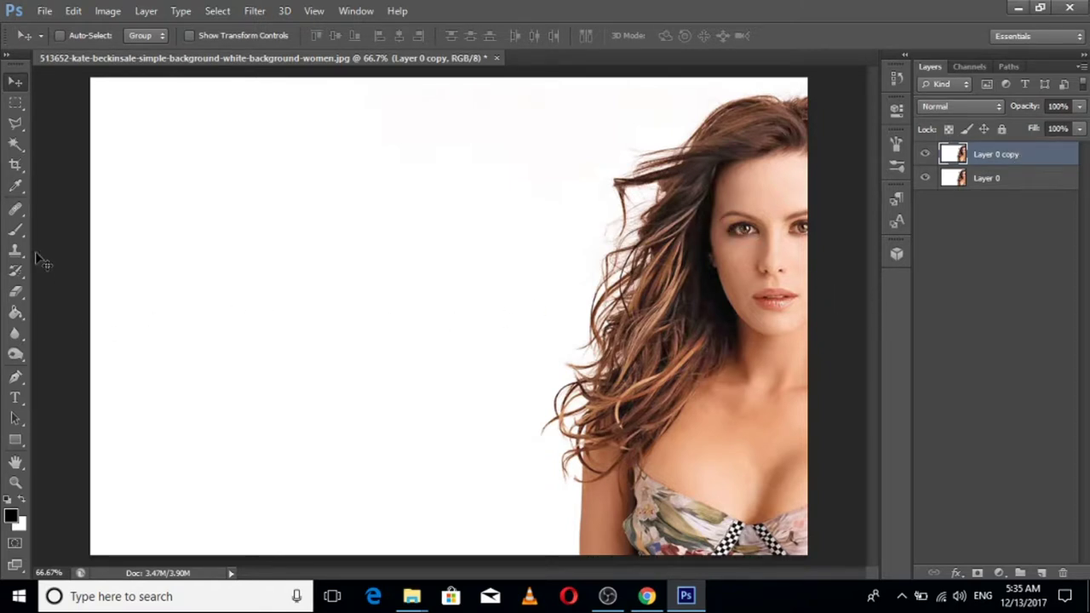
- Quick-select the white backdrop around the woman's hair and shoulder on Layer 0 copy
{"action": "left_click", "coordinate": [17, 146]}
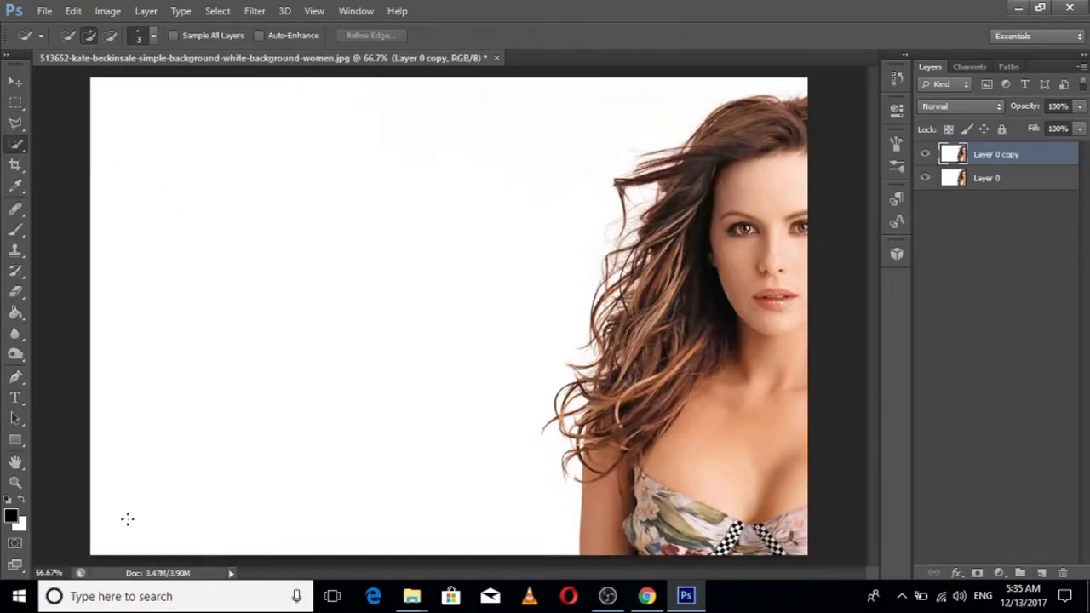
{"action": "left_click_drag", "start_coordinate": [190, 449], "coordinate": [192, 446]}
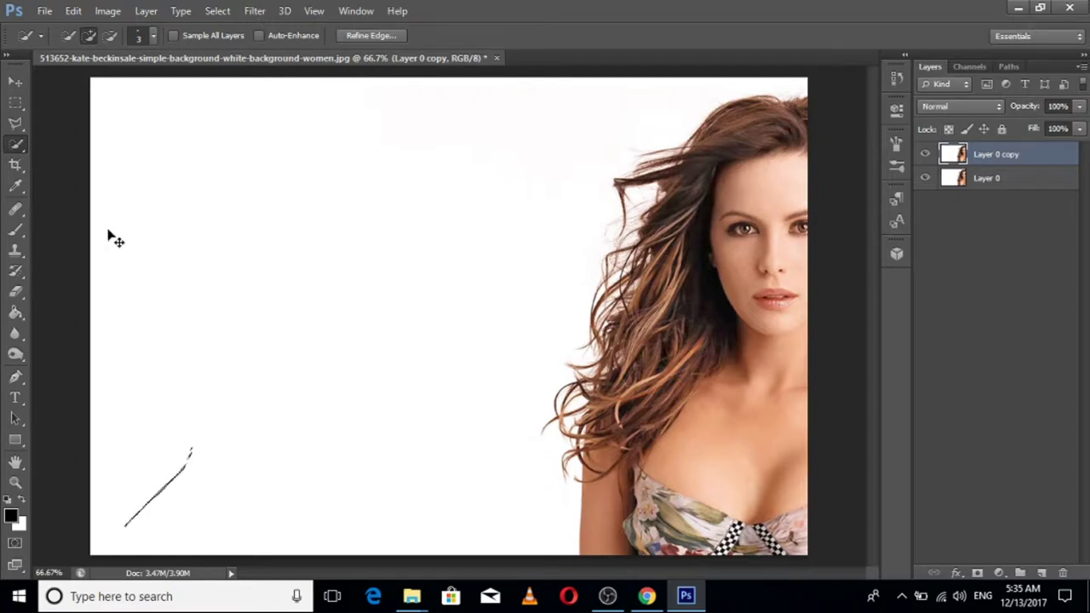
{"action": "key", "text": "ctrl+d"}
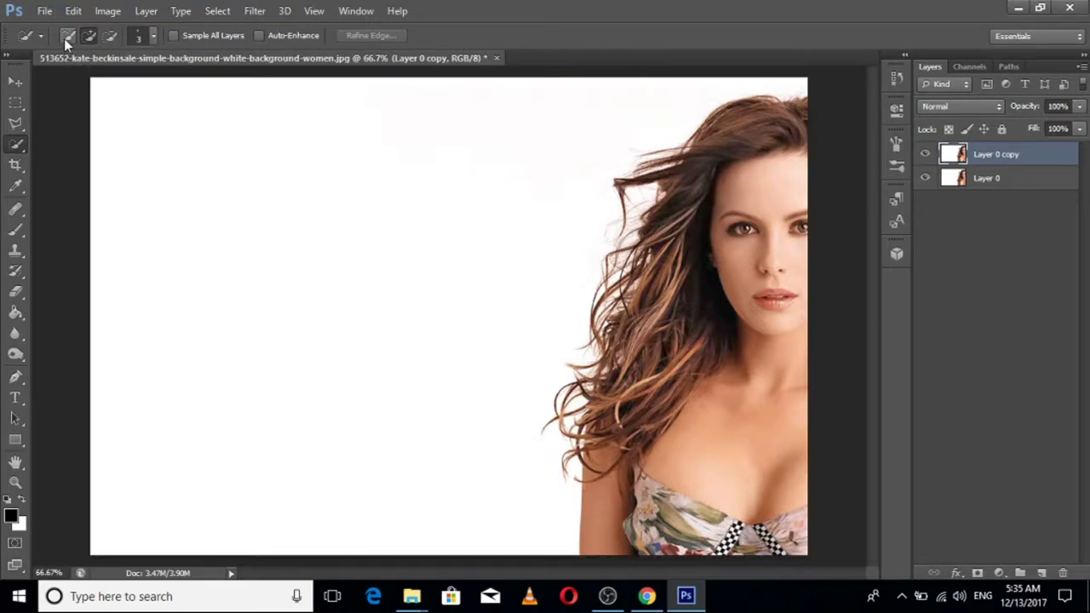
{"action": "left_click_drag", "start_coordinate": [136, 120], "coordinate": [324, 340]}
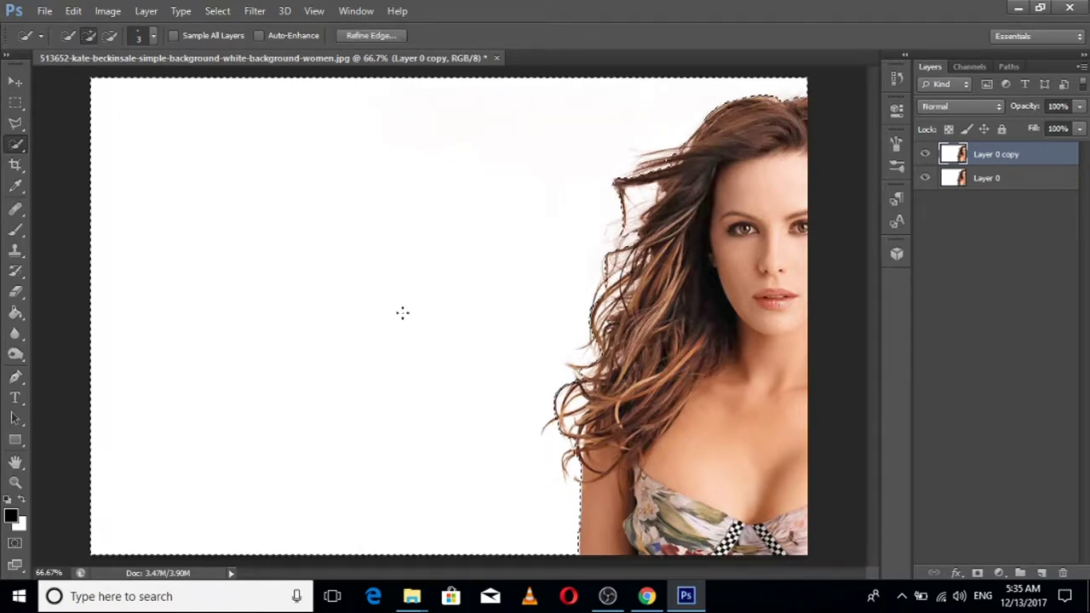
{"action": "left_click", "coordinate": [15, 126]}
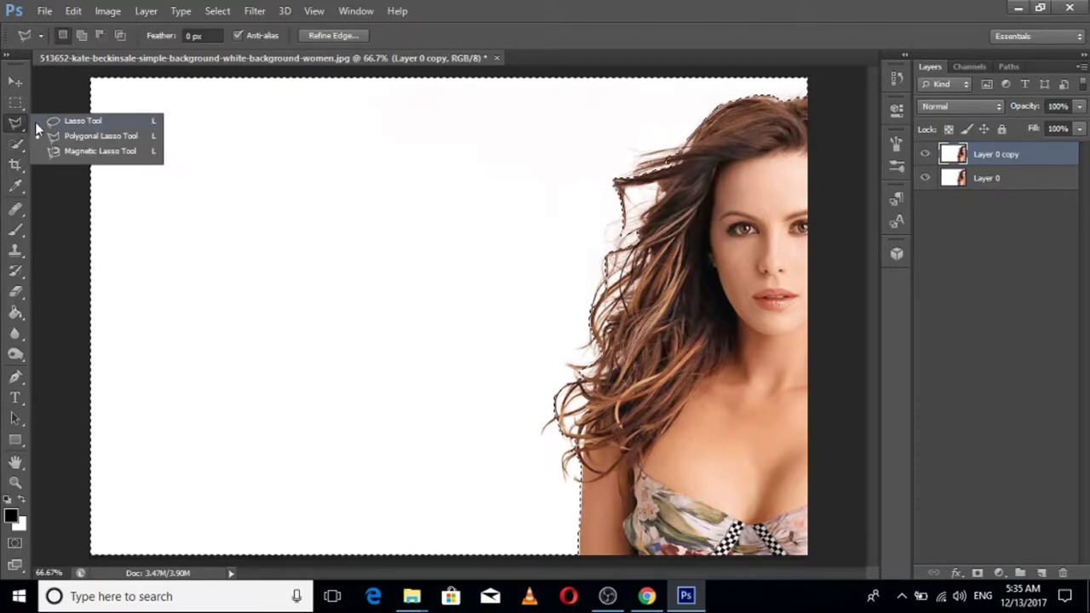
- Lasso-subtract the hair edge from the backdrop selection and delete the original Layer 0
{"action": "left_click", "coordinate": [141, 123]}
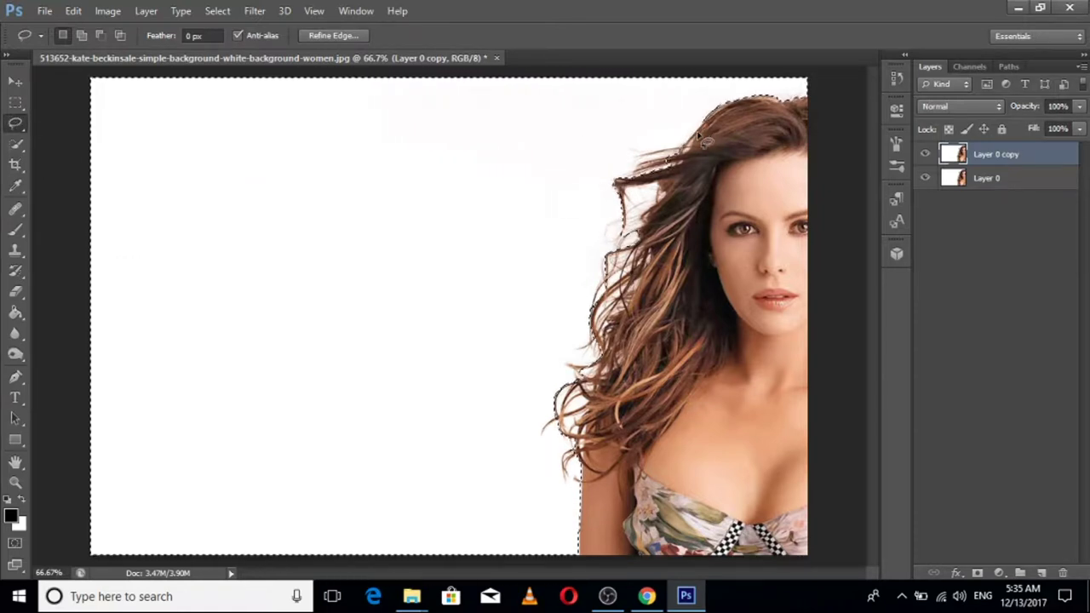
{"action": "key", "text": "alt"}
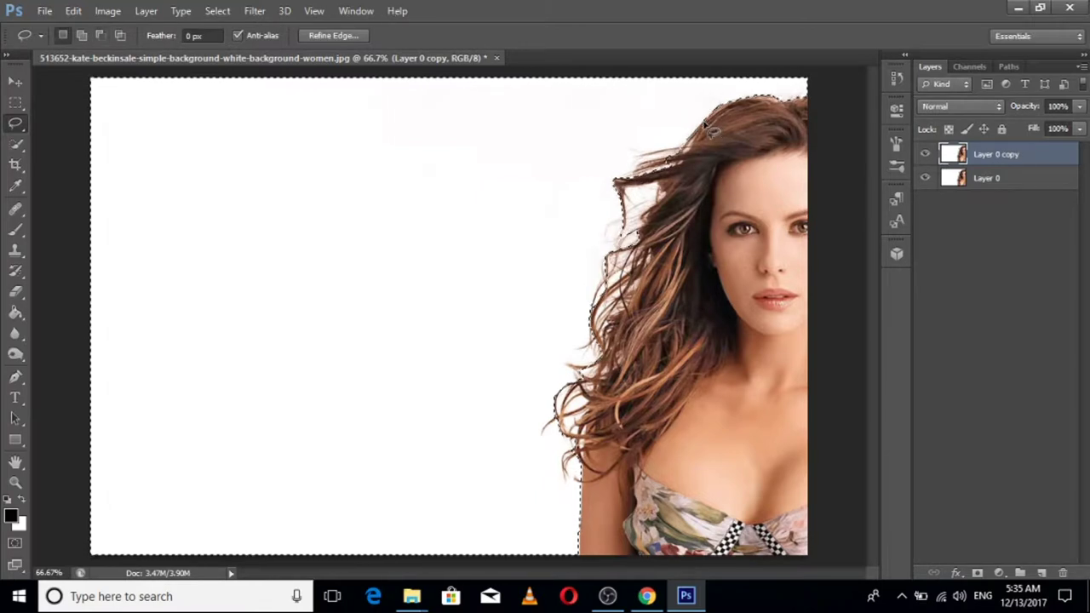
{"action": "mouse_move", "coordinate": [659, 140]}
{"action": "left_mouse_down"}
{"action": "mouse_move", "coordinate": [539, 308]}
{"action": "mouse_move", "coordinate": [531, 396]}
{"action": "mouse_move", "coordinate": [573, 494]}
{"action": "left_mouse_up"}
{"action": "mouse_move", "coordinate": [603, 449]}
{"action": "left_mouse_down"}
{"action": "mouse_move", "coordinate": [652, 248]}
{"action": "mouse_move", "coordinate": [715, 141]}
{"action": "left_mouse_up"}
{"action": "mouse_move", "coordinate": [530, 399]}
{"action": "left_mouse_down"}
{"action": "mouse_move", "coordinate": [558, 492]}
{"action": "mouse_move", "coordinate": [552, 392]}
{"action": "left_mouse_up"}
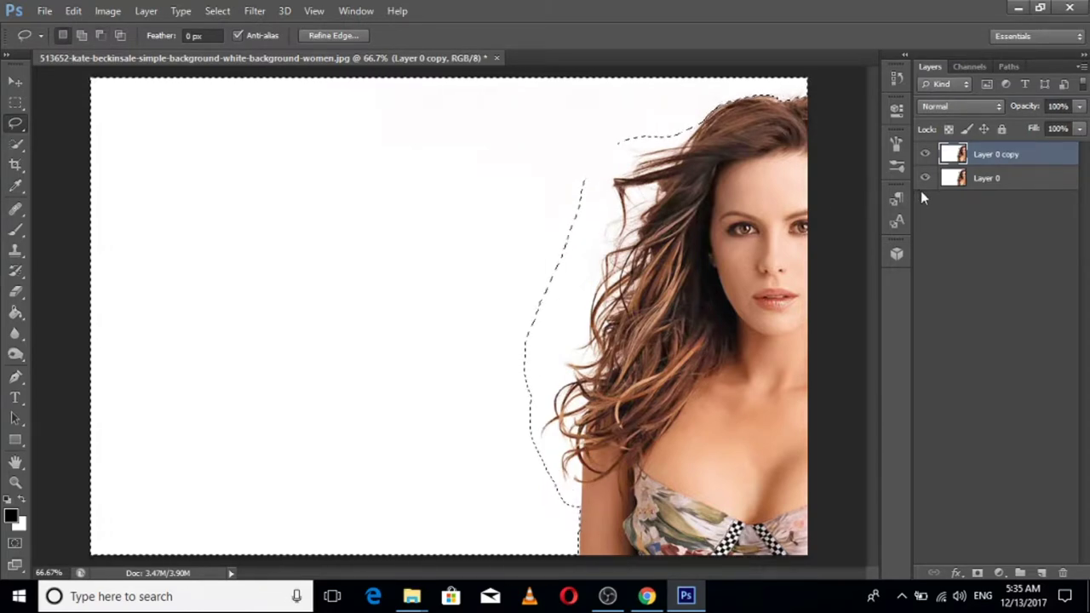
{"action": "mouse_move", "coordinate": [984, 180]}
{"action": "left_mouse_down"}
{"action": "mouse_move", "coordinate": [1080, 411]}
{"action": "mouse_move", "coordinate": [1063, 572]}
{"action": "left_mouse_up"}
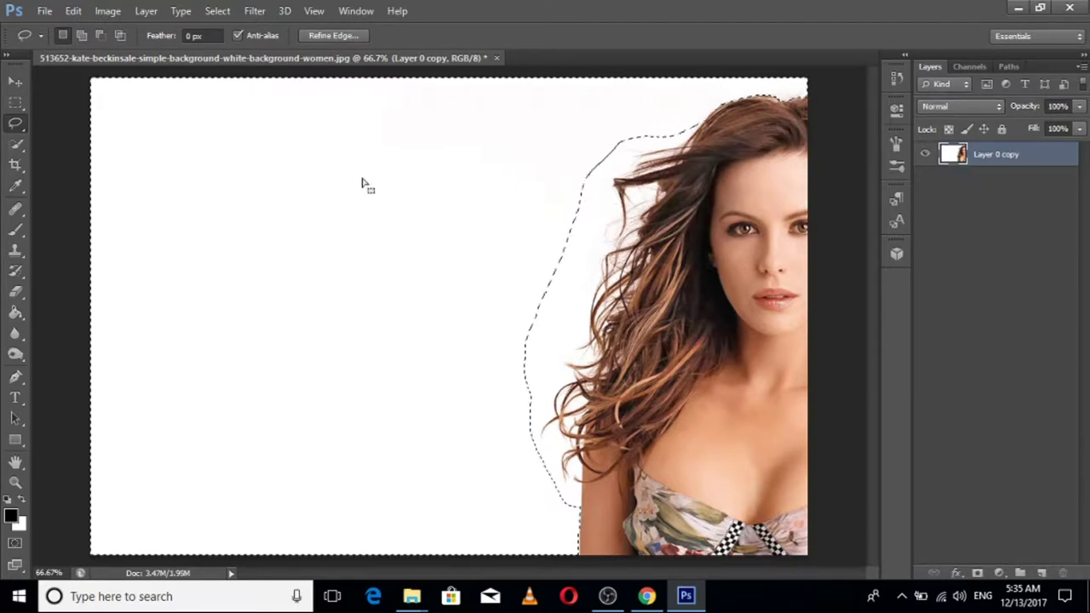
- Feather the selection by 5 px, delete the white backdrop, and deselect
{"action": "right_click", "coordinate": [315, 179]}
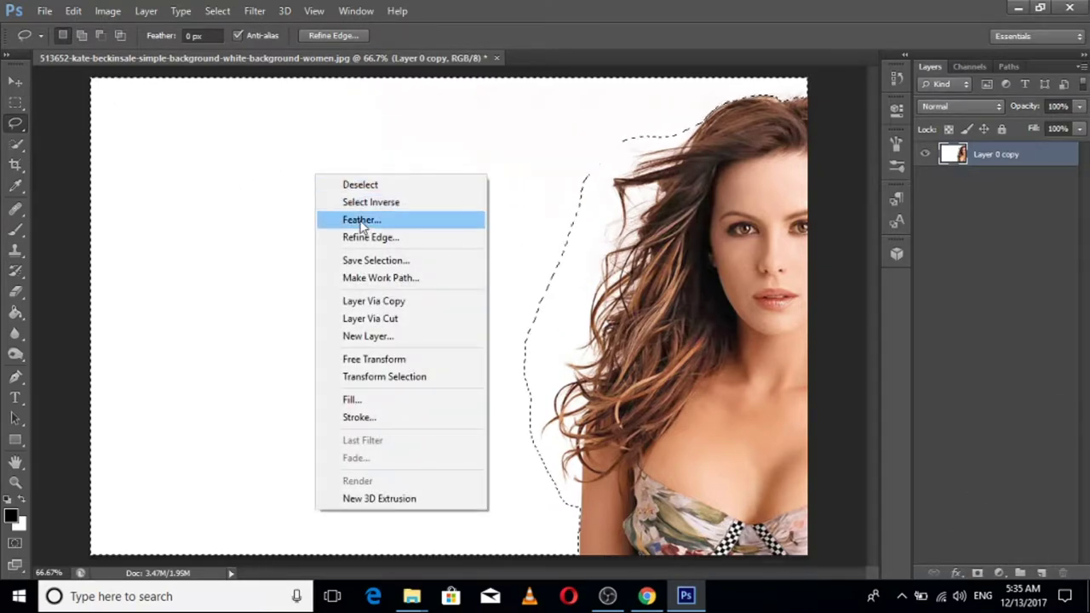
{"action": "left_click", "coordinate": [358, 220]}
{"action": "type", "text": "5"}
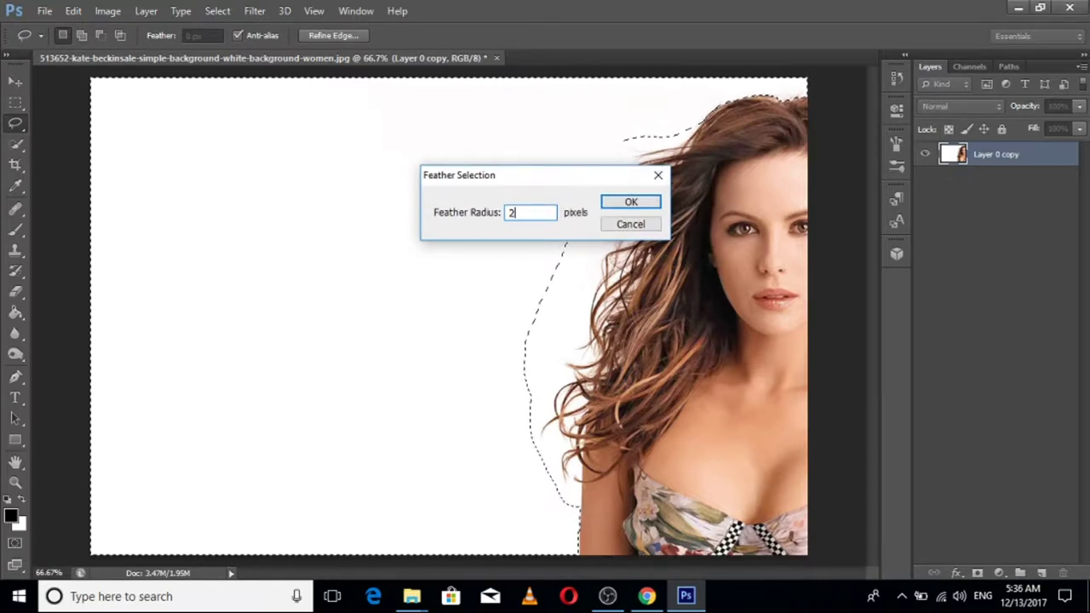
{"action": "key", "text": "Return"}
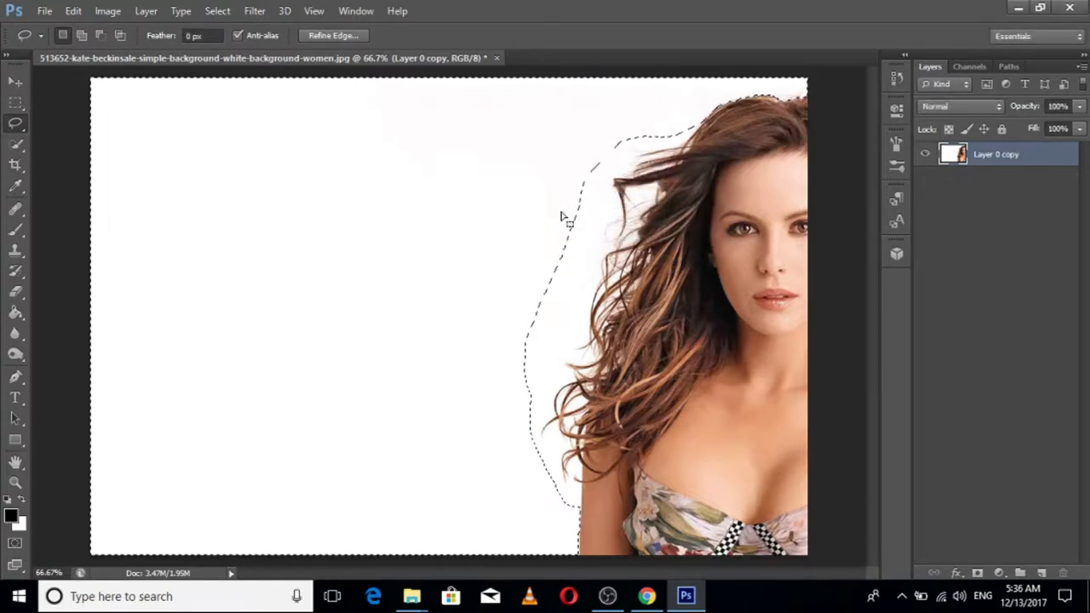
{"action": "key", "text": "Delete"}
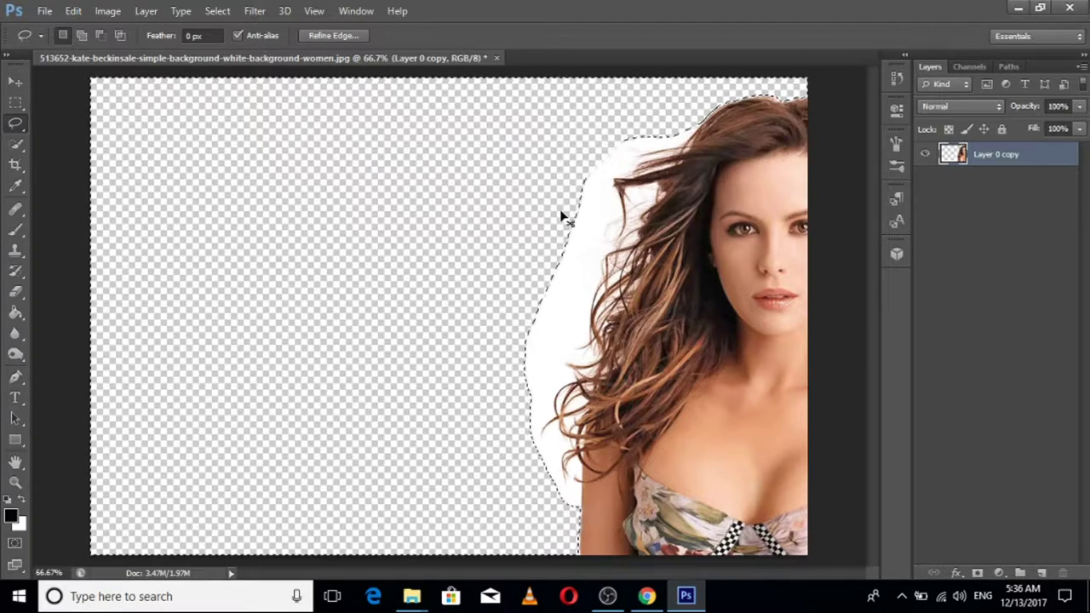
{"action": "key", "text": "ctrl+d"}
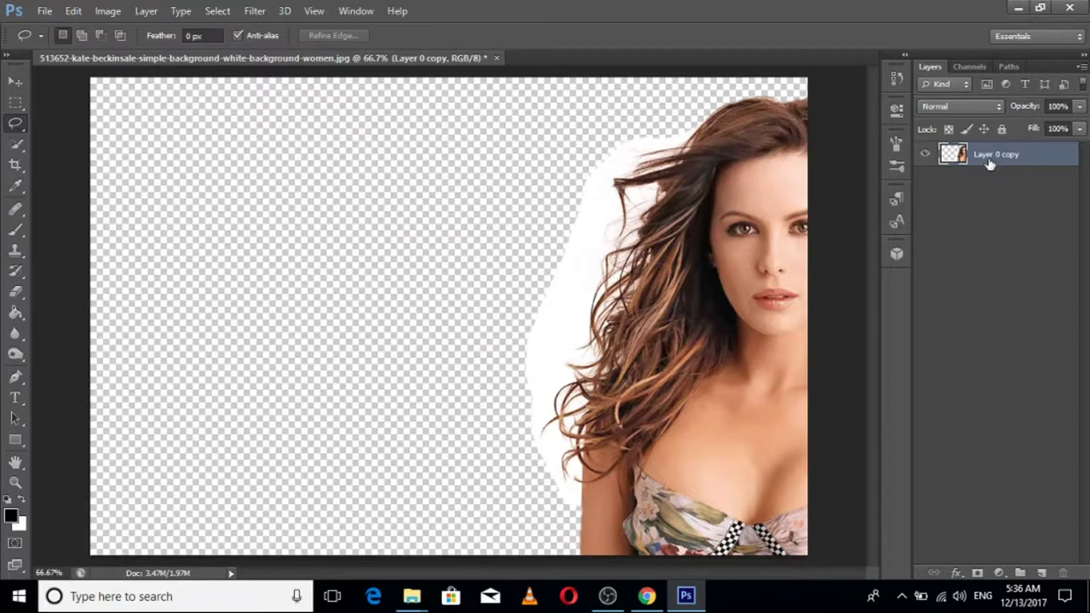
{"action": "left_click_drag", "start_coordinate": [991, 163], "coordinate": [1040, 572]}
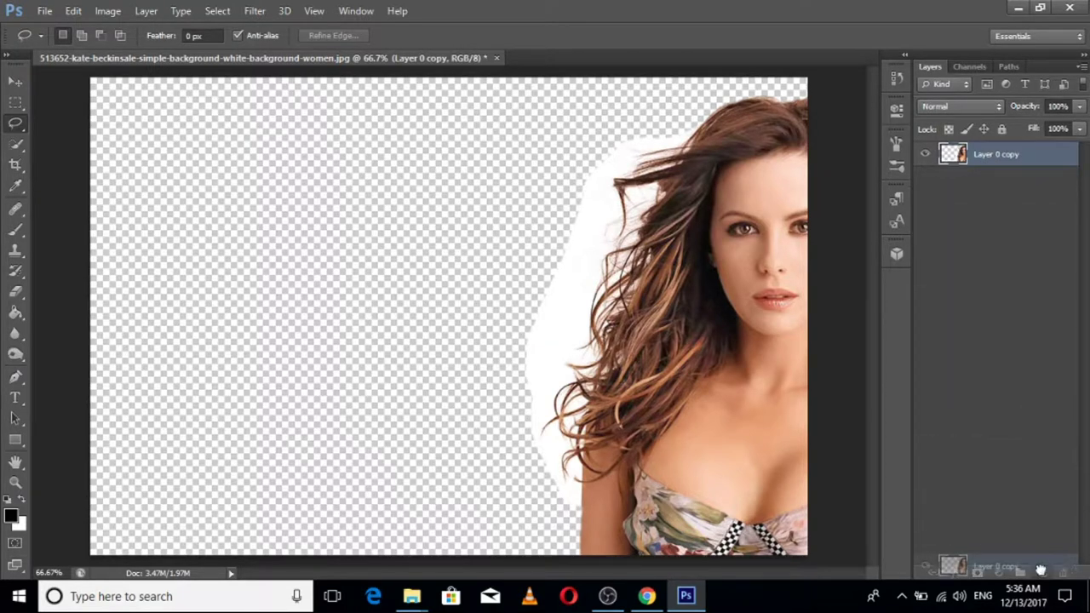
- Duplicate the cut-out as Layer 0 copy 2 and open the blurred brown background JPG
{"action": "left_click_drag", "start_coordinate": [1043, 572], "coordinate": [1041, 572]}
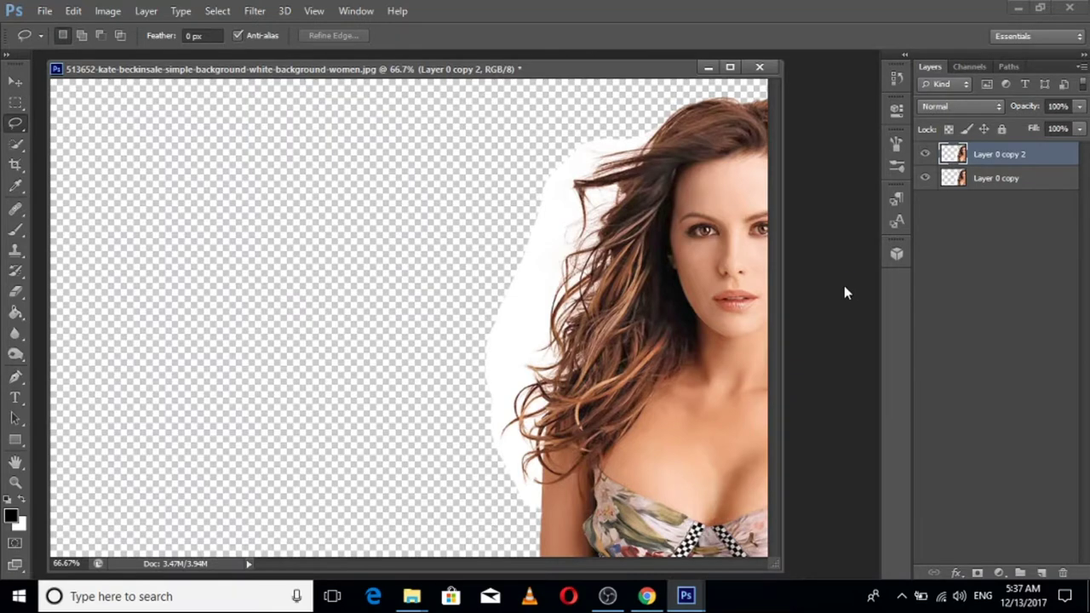
{"action": "key", "text": "ctrl+o"}
{"action": "left_click", "coordinate": [694, 294]}
{"action": "left_click", "coordinate": [728, 497]}
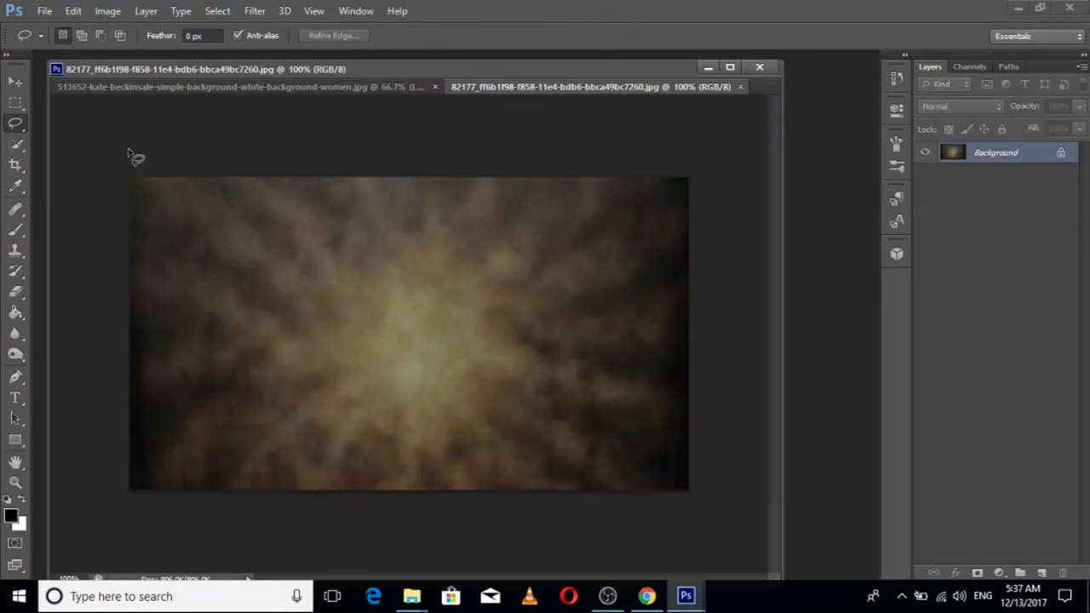
- Cut the whole background image onto its own Layer 1 and delete the leftover Background layer
{"action": "left_click", "coordinate": [16, 103]}
{"action": "left_click_drag", "start_coordinate": [118, 181], "coordinate": [724, 552]}
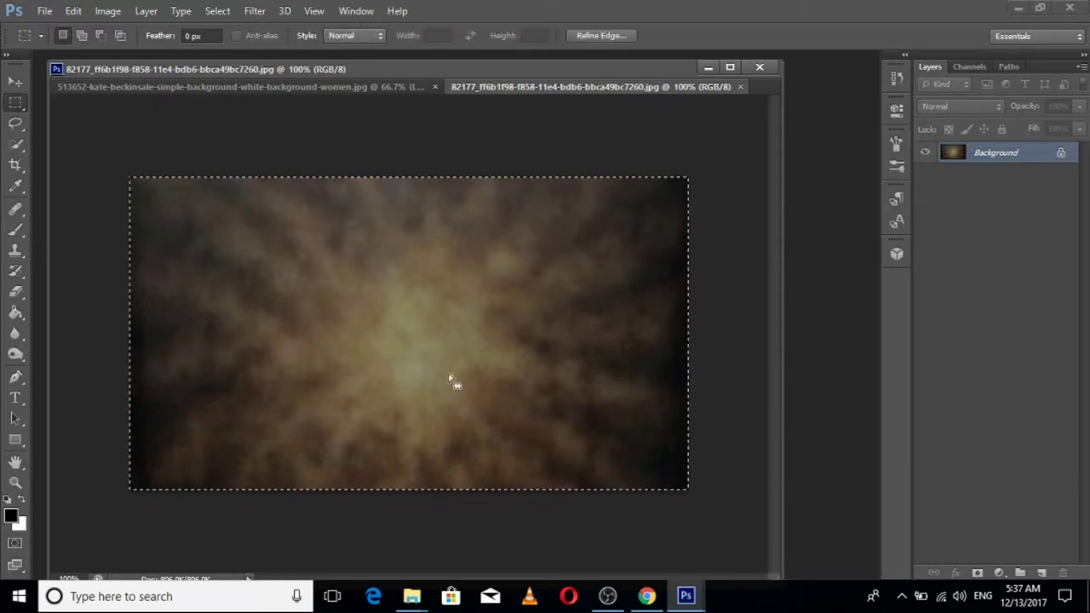
{"action": "right_click", "coordinate": [423, 322]}
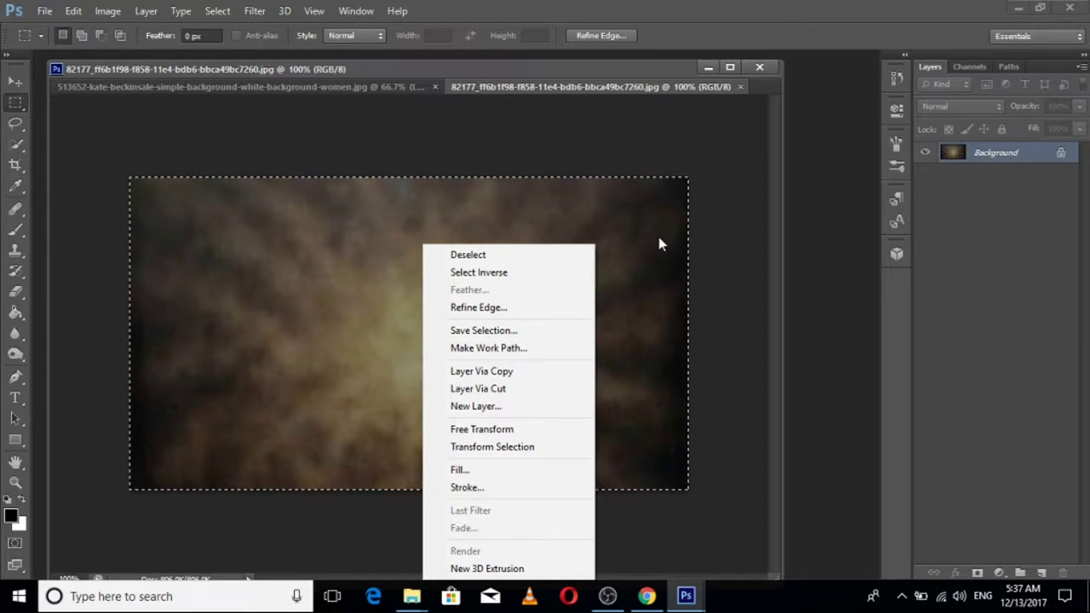
{"action": "left_click", "coordinate": [501, 389]}
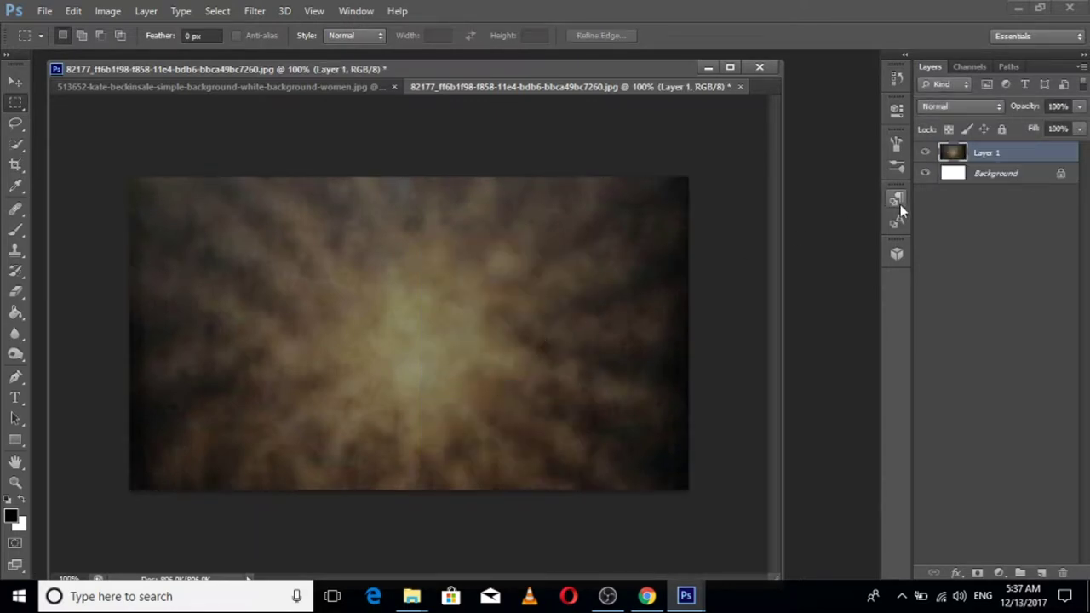
{"action": "left_click_drag", "start_coordinate": [1028, 181], "coordinate": [1064, 573]}
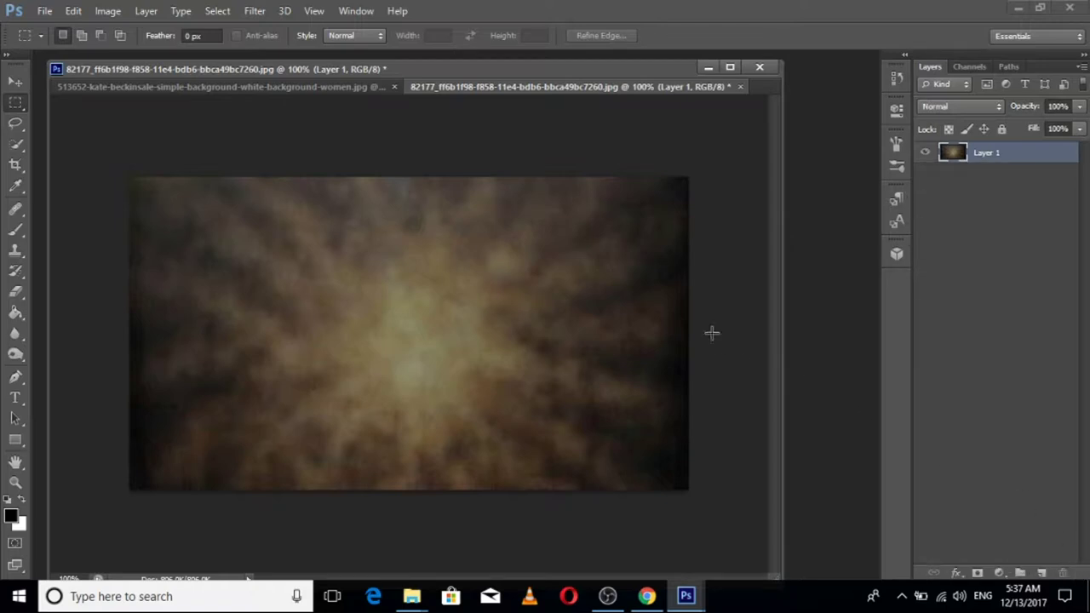
- Cut the texture to the clipboard and close its document without saving, keeping the portrait open
{"action": "key", "text": "ctrl+a"}
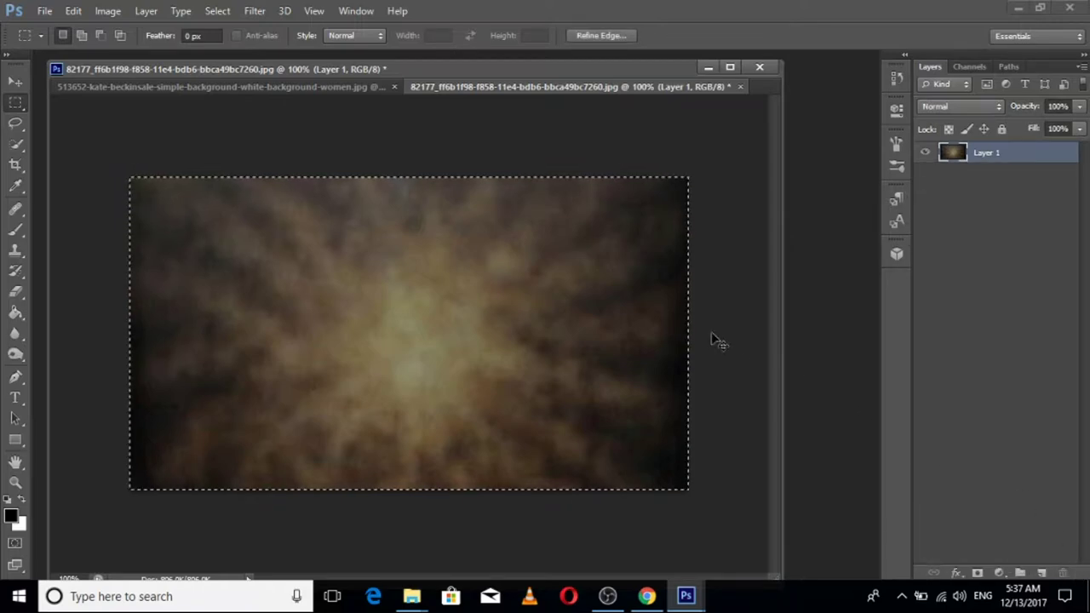
{"action": "key", "text": "ctrl+x"}
{"action": "left_click", "coordinate": [761, 66]}
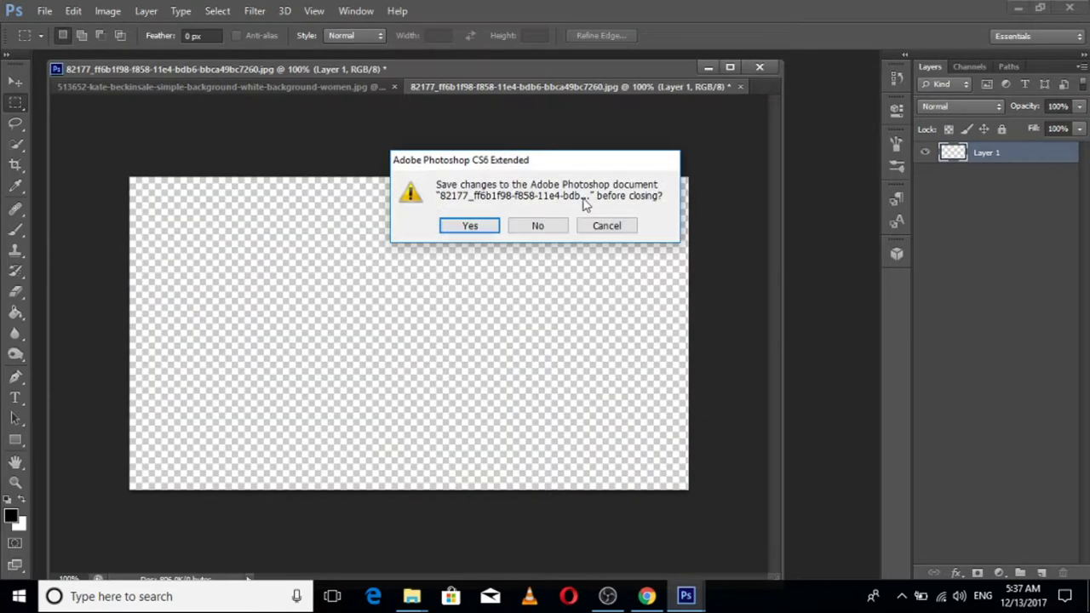
{"action": "left_click", "coordinate": [537, 232]}
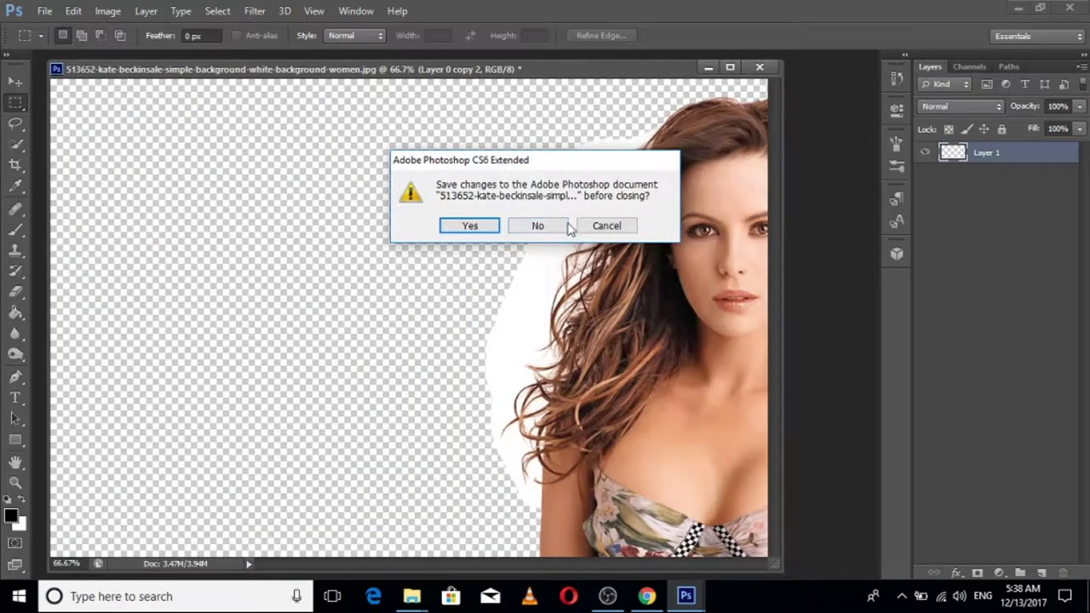
{"action": "left_click", "coordinate": [600, 228]}
{"action": "left_click", "coordinate": [730, 67]}
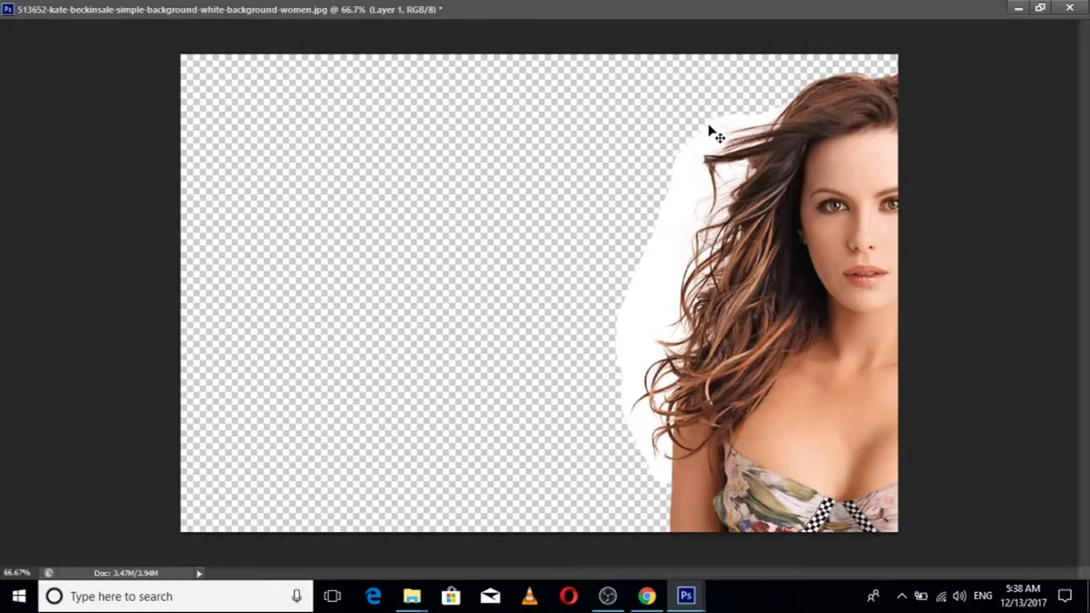
- Paste the blurred texture into the portrait and scale it up to fill the canvas
{"action": "key", "text": "ctrl+v"}
{"action": "key", "text": "ctrl+t"}
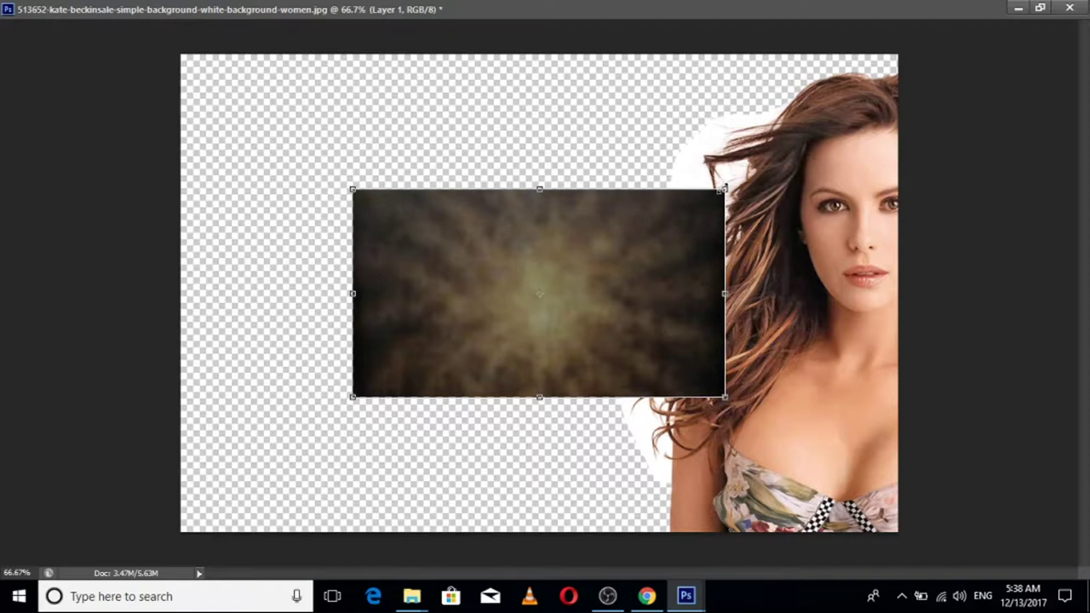
{"action": "mouse_move", "coordinate": [726, 186]}
{"action": "left_mouse_down"}
{"action": "mouse_move", "coordinate": [944, 95]}
{"action": "mouse_move", "coordinate": [979, 68]}
{"action": "mouse_move", "coordinate": [1045, 96]}
{"action": "left_mouse_up"}
{"action": "key", "text": "Return"}
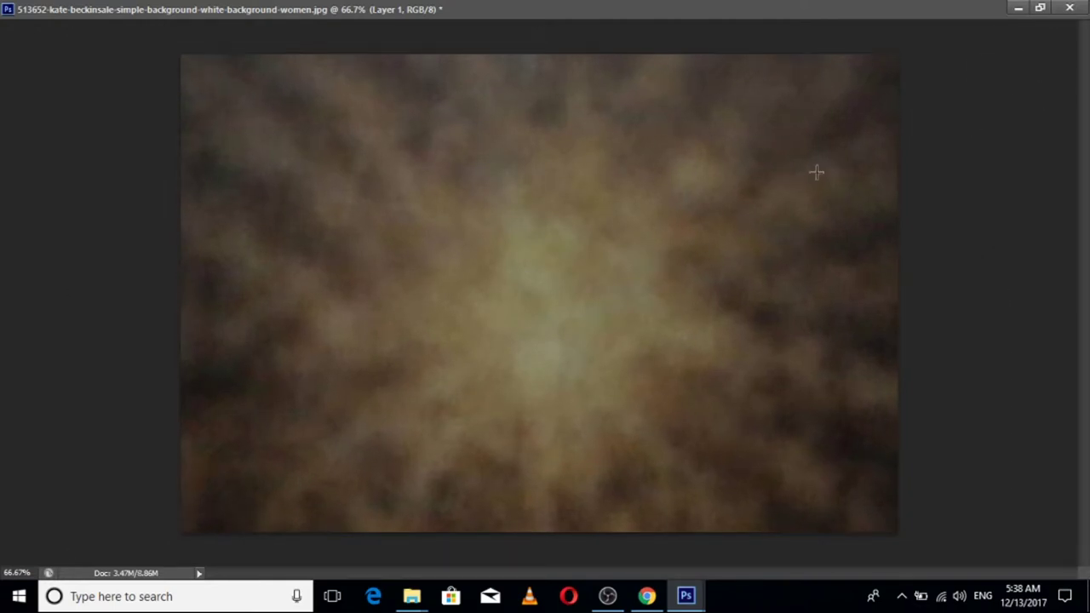
- Move Layer 1 beneath the woman's cut-out layers and enlarge the document window
{"action": "left_click", "coordinate": [1040, 11]}
{"action": "mouse_move", "coordinate": [1003, 158]}
{"action": "left_mouse_down"}
{"action": "mouse_move", "coordinate": [1014, 165]}
{"action": "mouse_move", "coordinate": [1018, 227]}
{"action": "left_mouse_up"}
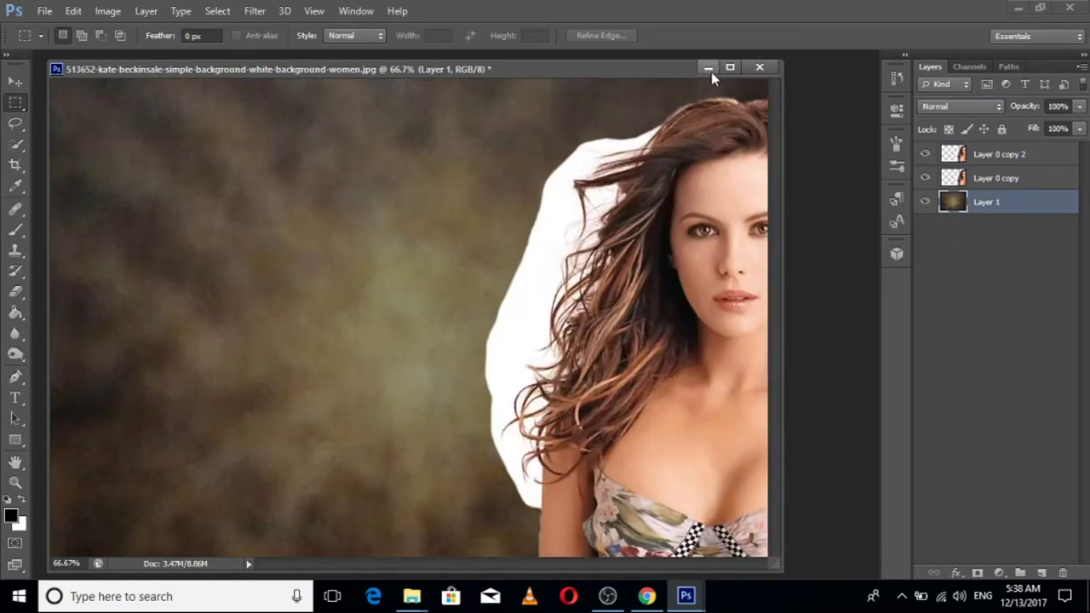
{"action": "left_click_drag", "start_coordinate": [779, 567], "coordinate": [868, 578]}
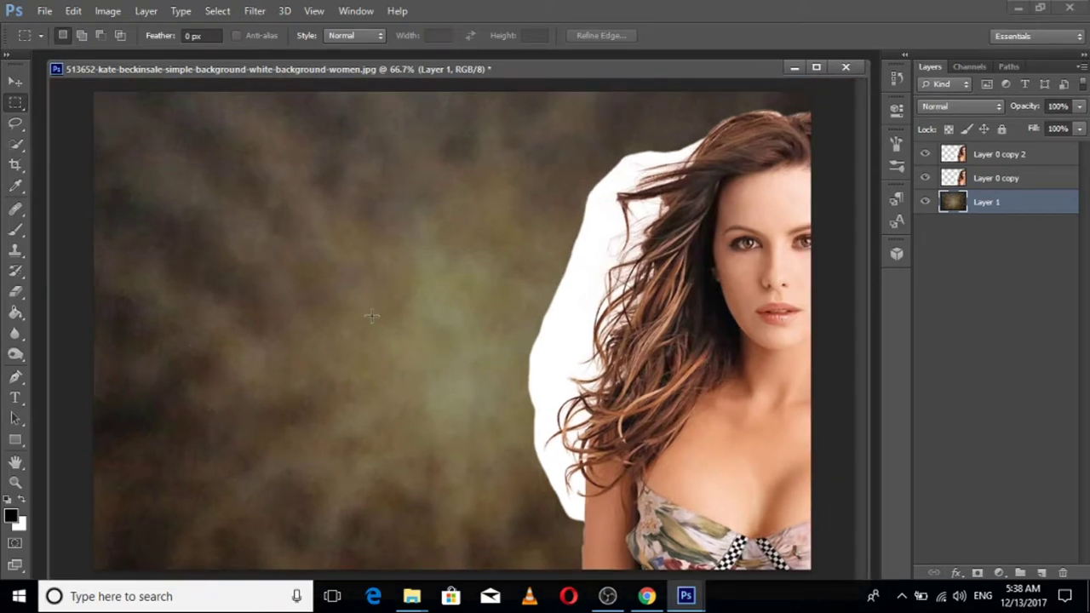
{"action": "key", "text": "v"}
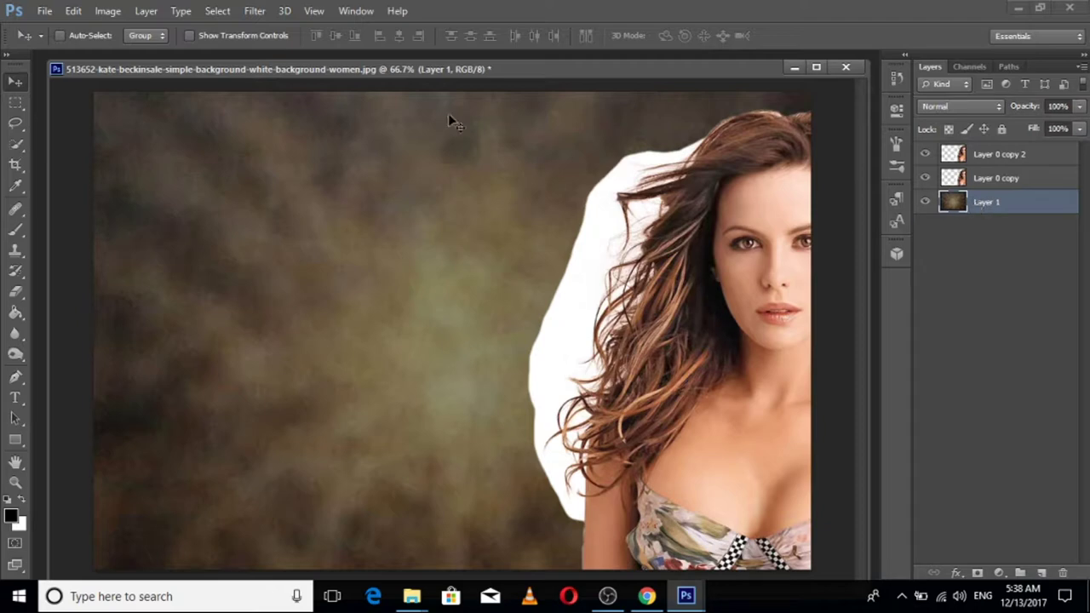
{"action": "left_click", "coordinate": [117, 14]}
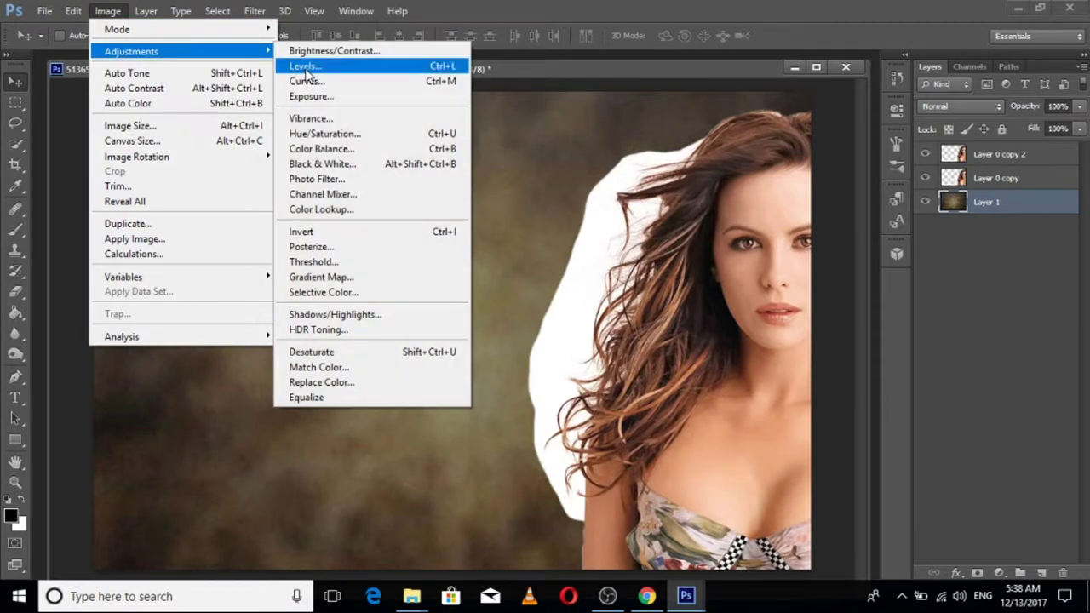
{"action": "mouse_move", "coordinate": [131, 51]}
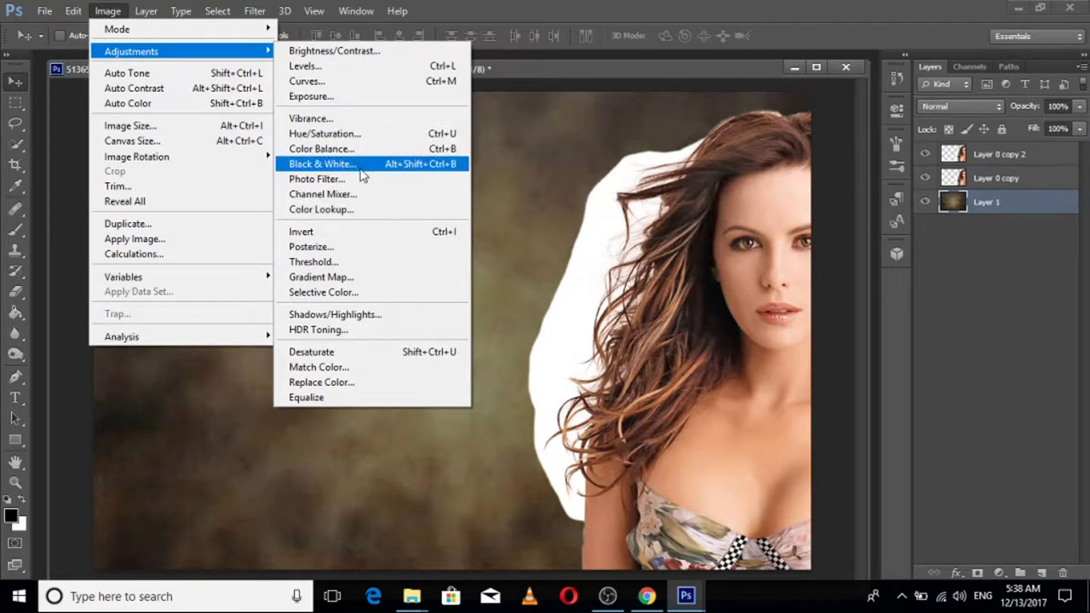
- Apply Brightness/Contrast with Brightness 11 and Contrast 32 to the backdrop texture
{"action": "left_click", "coordinate": [409, 51]}
{"action": "left_click_drag", "start_coordinate": [803, 165], "coordinate": [811, 164]}
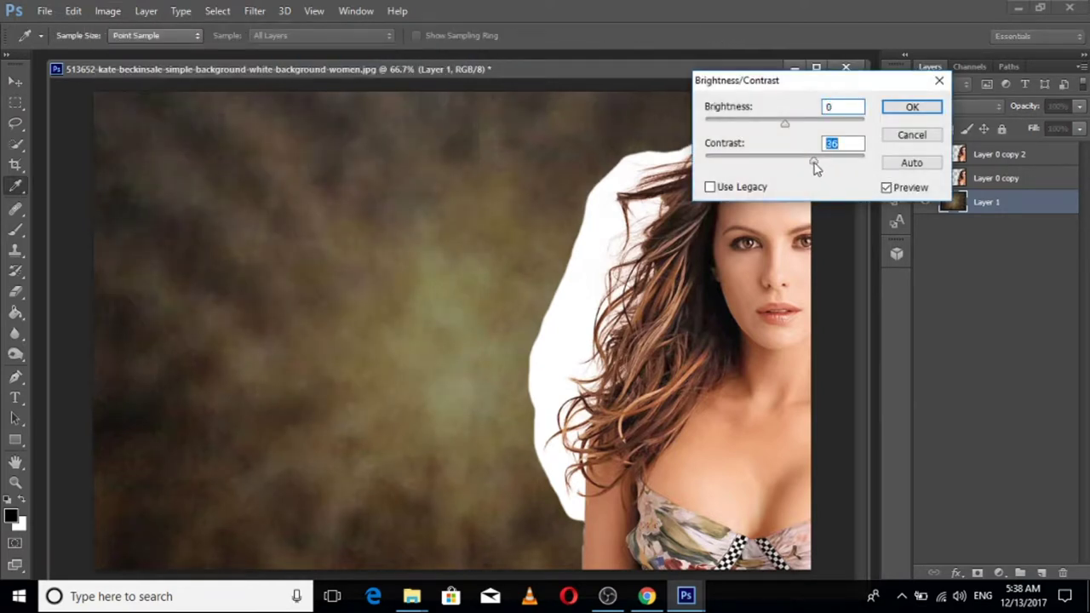
{"action": "left_click_drag", "start_coordinate": [786, 126], "coordinate": [792, 127]}
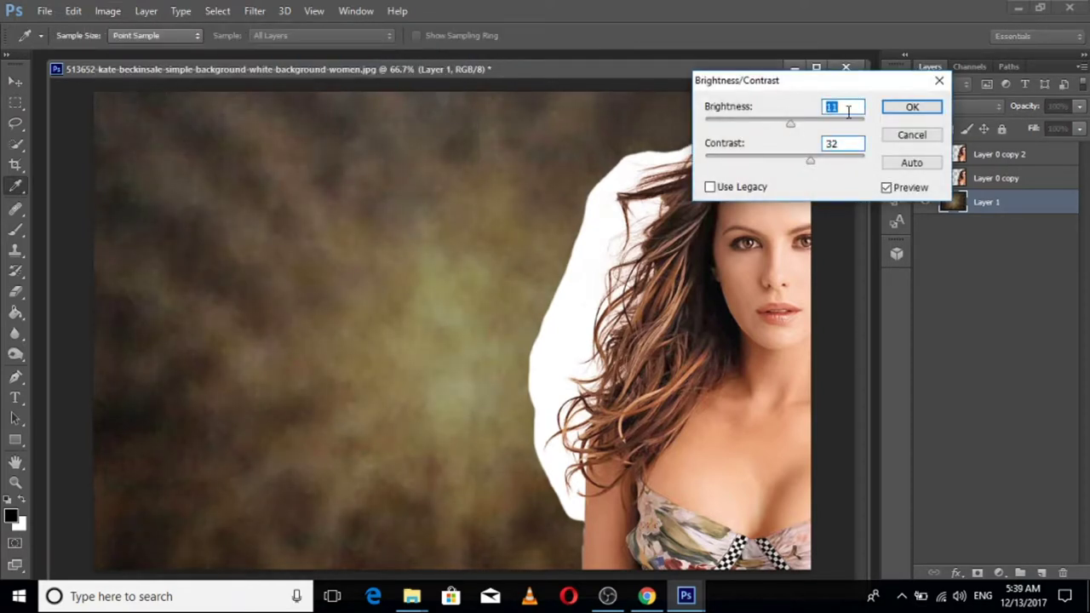
{"action": "left_click", "coordinate": [912, 107]}
{"action": "key", "text": "v"}
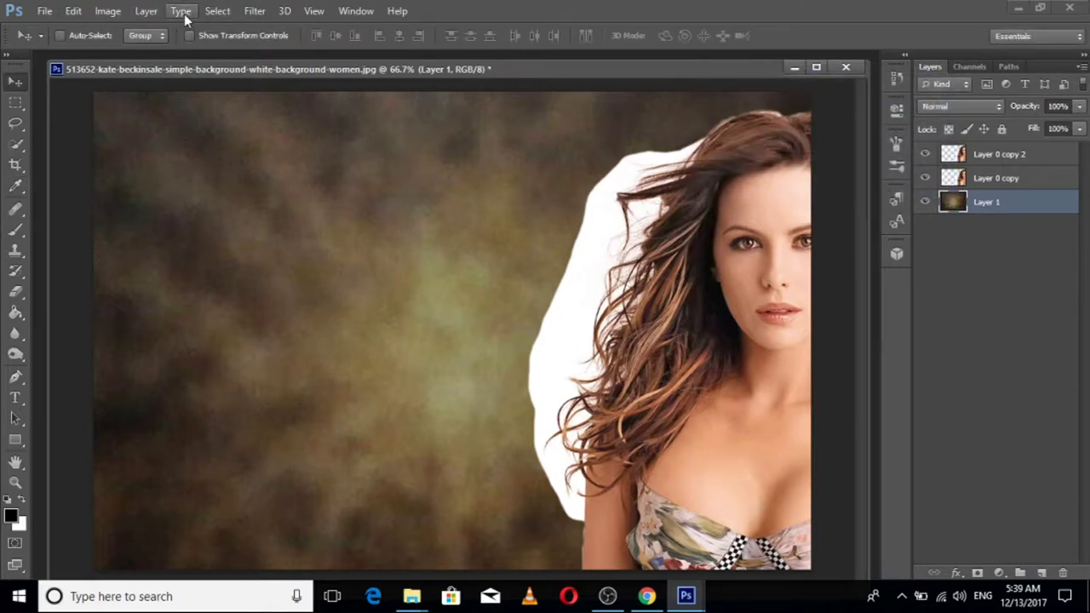
- Try the Filter > Noise > Dust & Scratches filter on the texture
{"action": "left_click", "coordinate": [254, 12]}
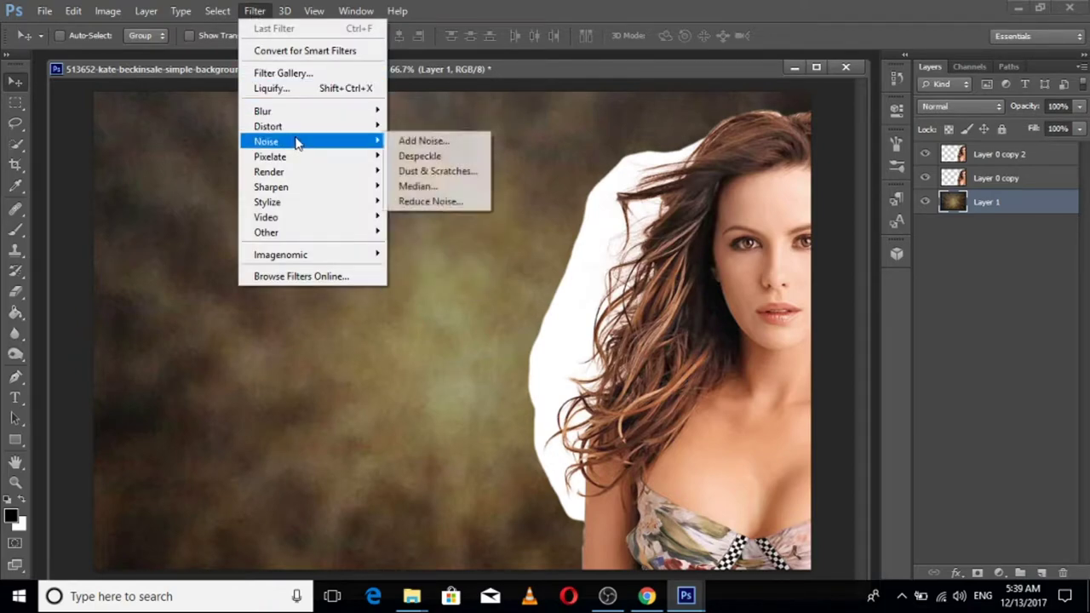
{"action": "mouse_move", "coordinate": [265, 141]}
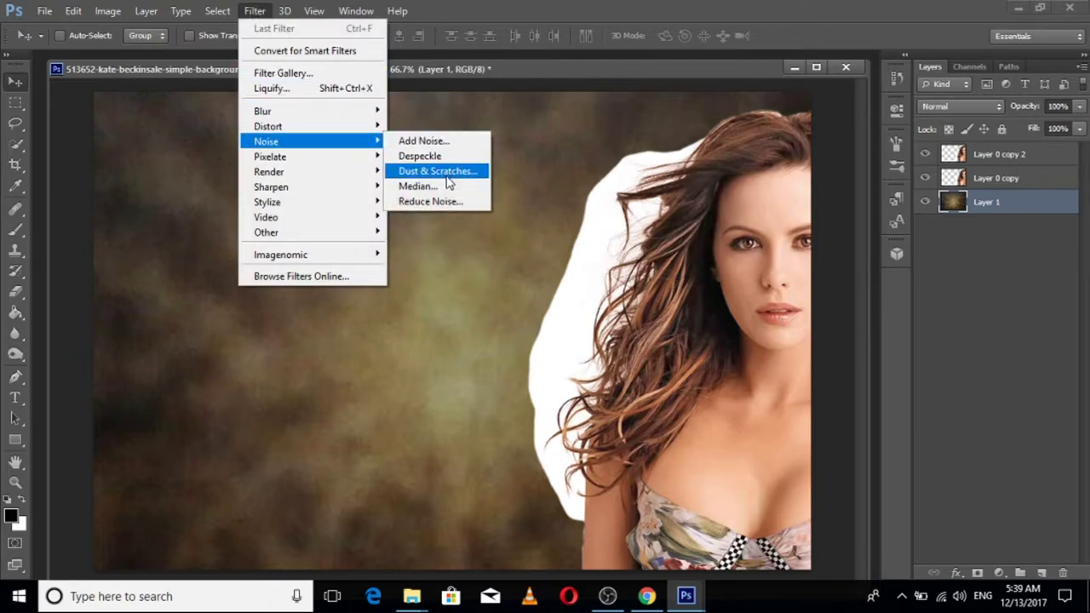
{"action": "left_click", "coordinate": [445, 172]}
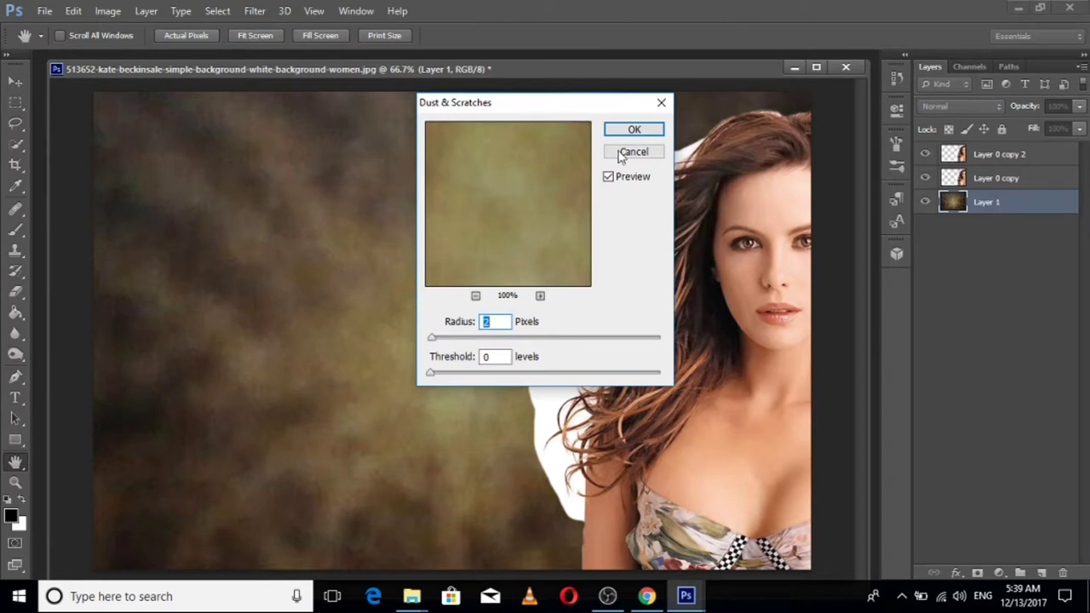
{"action": "left_click", "coordinate": [634, 130]}
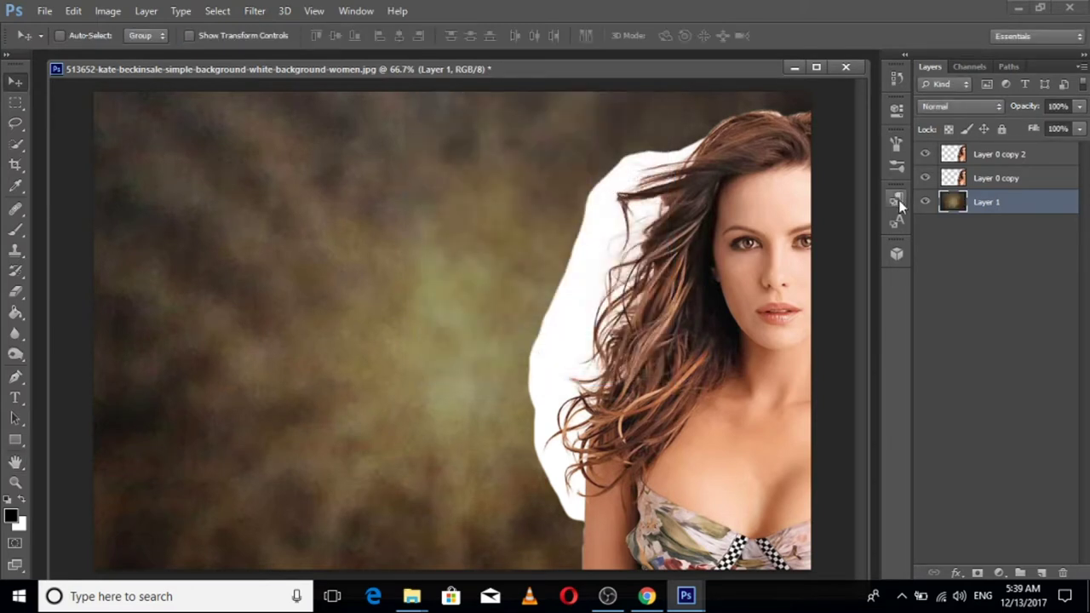
- Keep Layer 0 copy 2 at Normal and set Layer 0 copy to Multiply blend mode
{"action": "left_click", "coordinate": [984, 154]}
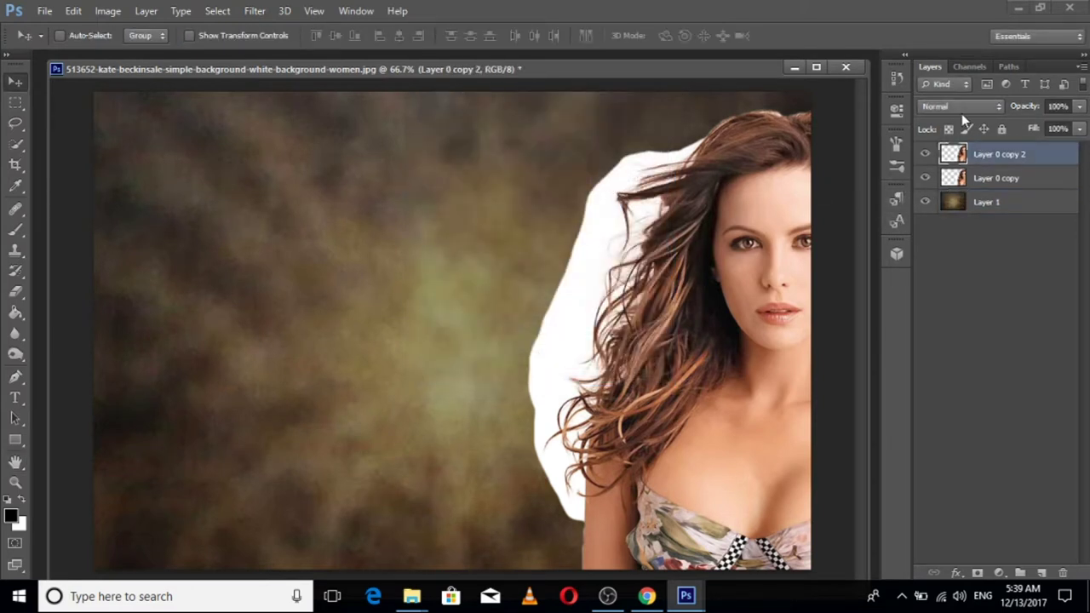
{"action": "left_click", "coordinate": [962, 108]}
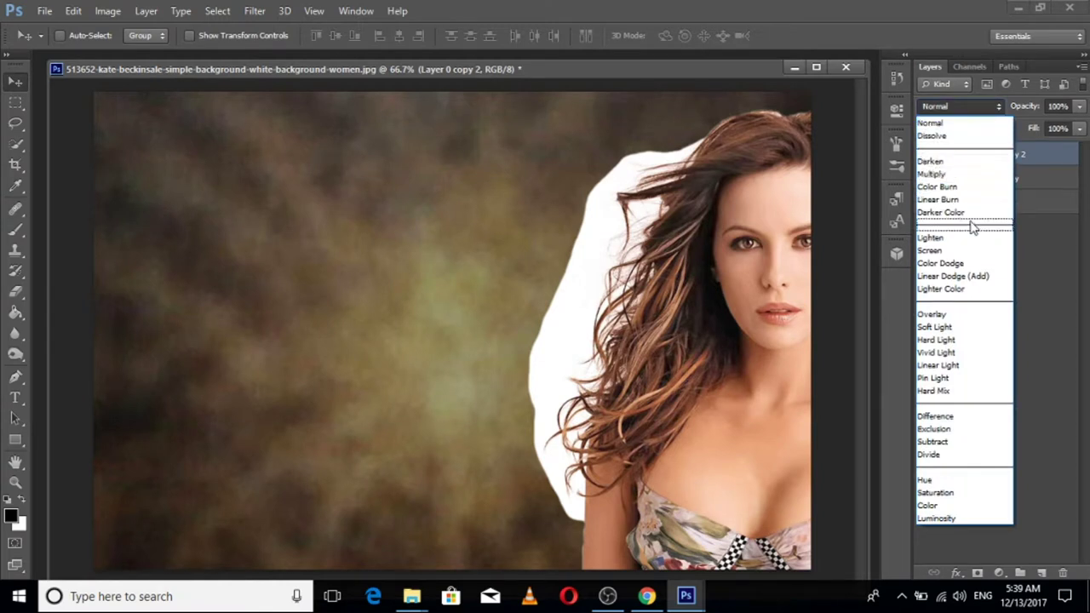
{"action": "left_click", "coordinate": [1056, 212]}
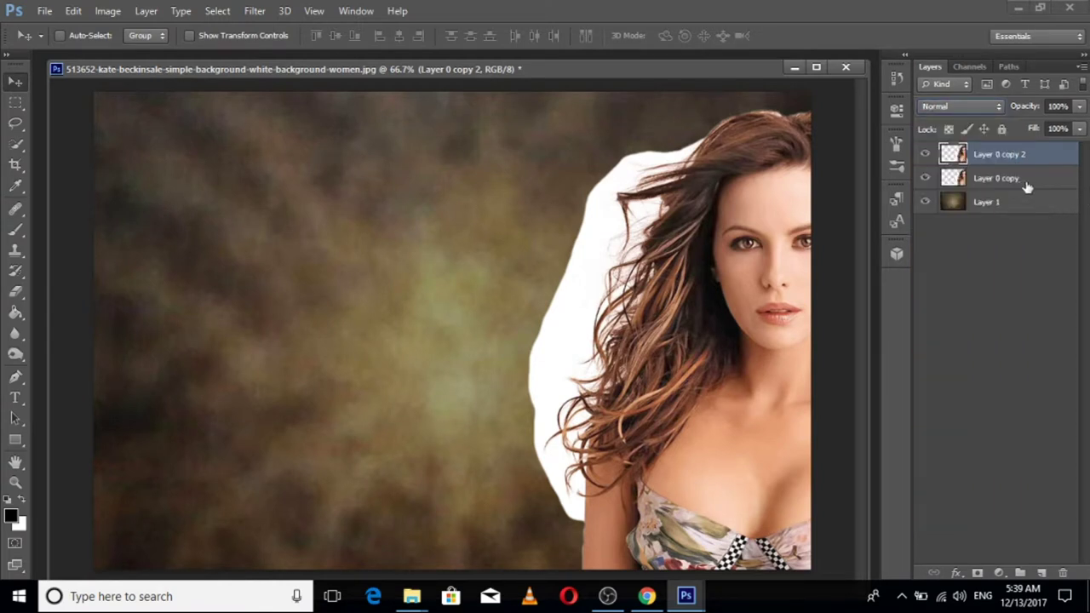
{"action": "left_click", "coordinate": [1020, 180]}
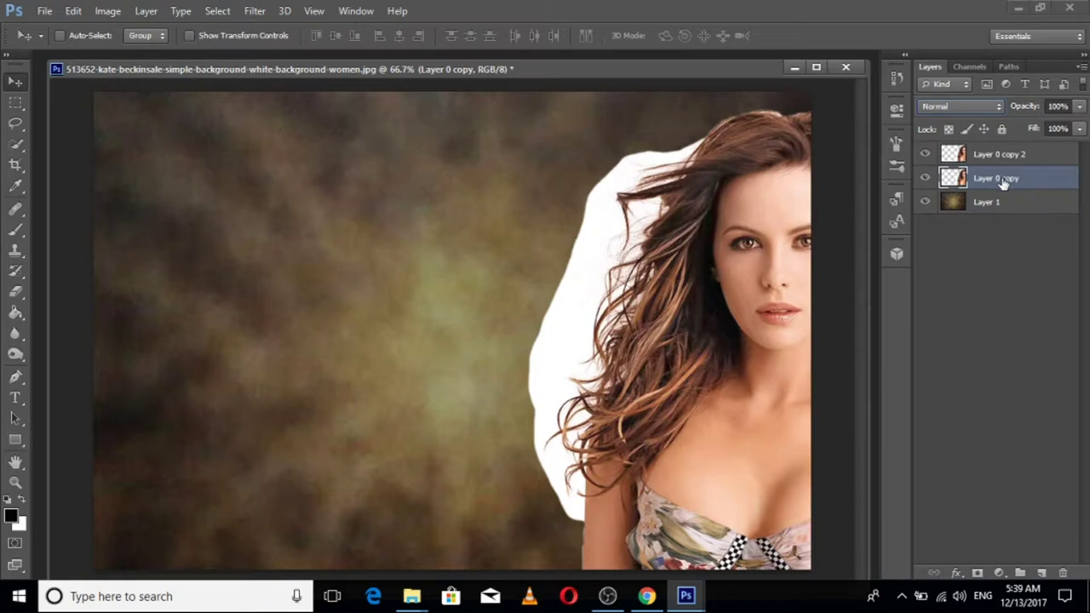
{"action": "left_click", "coordinate": [950, 104]}
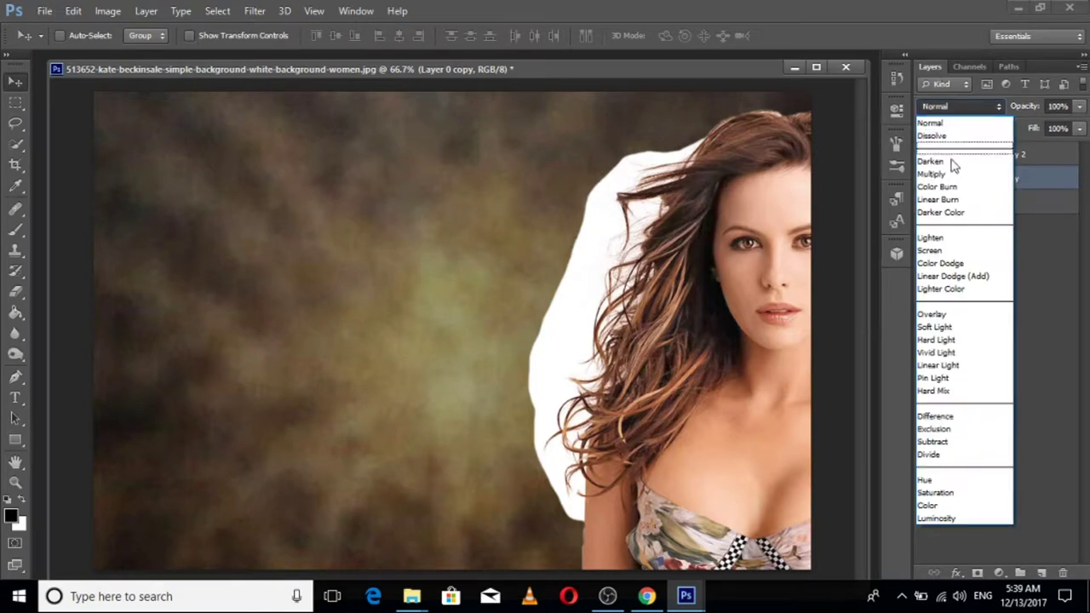
{"action": "left_click", "coordinate": [952, 176]}
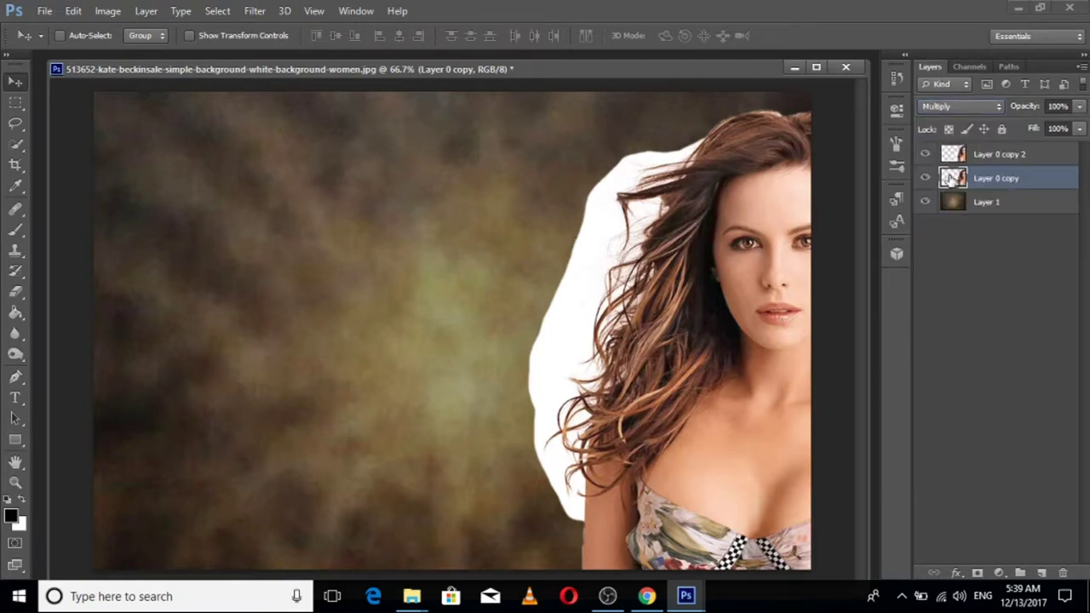
- Reselect Layer 0 copy 2 by right-clicking the woman on the canvas
{"action": "left_click", "coordinate": [999, 157]}
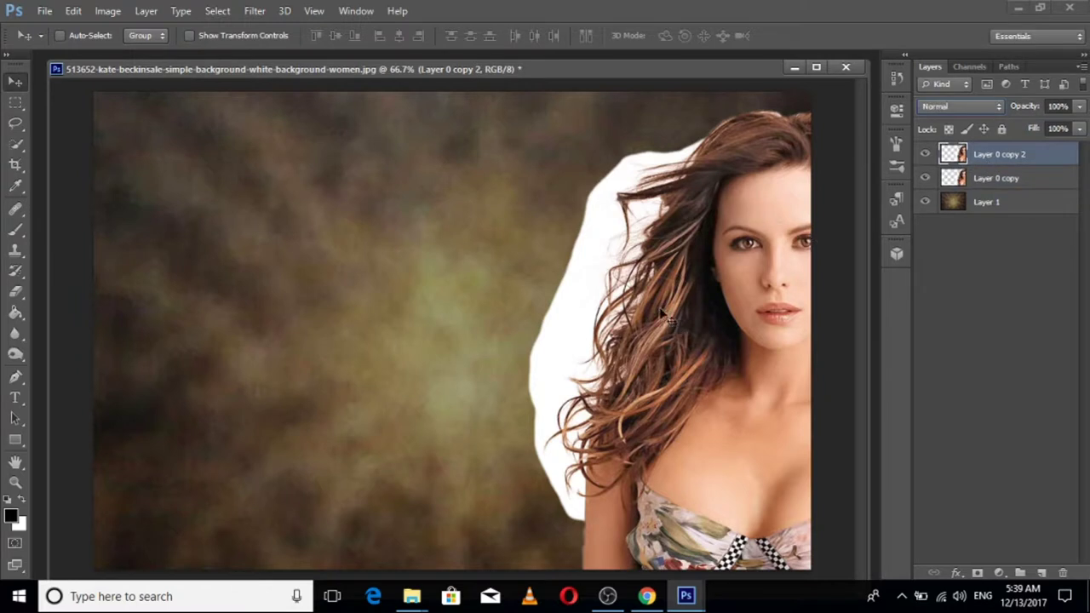
{"action": "right_click", "coordinate": [601, 328]}
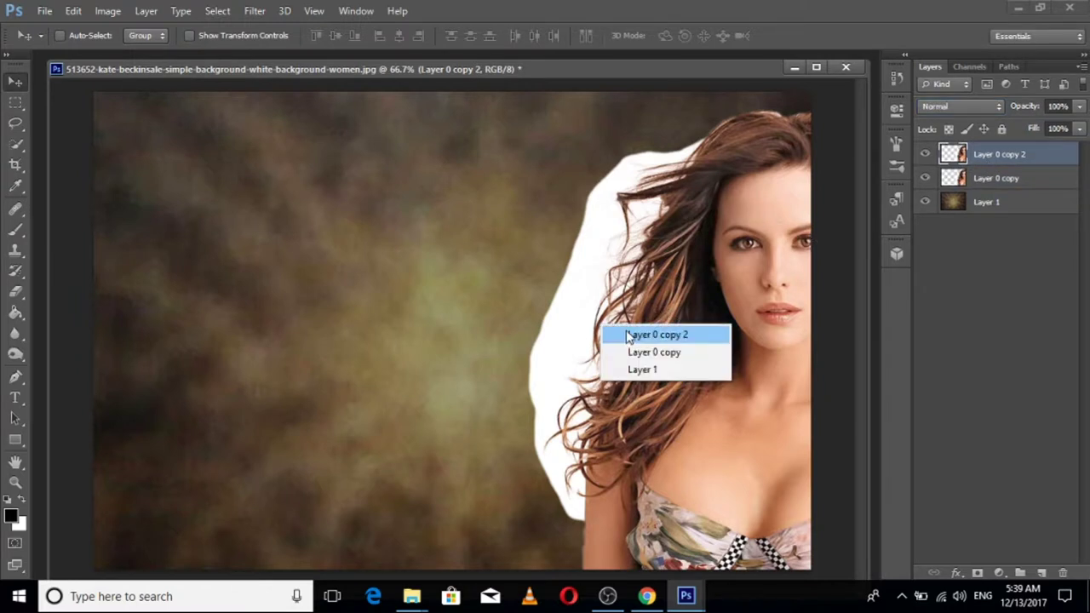
{"action": "left_click", "coordinate": [628, 338]}
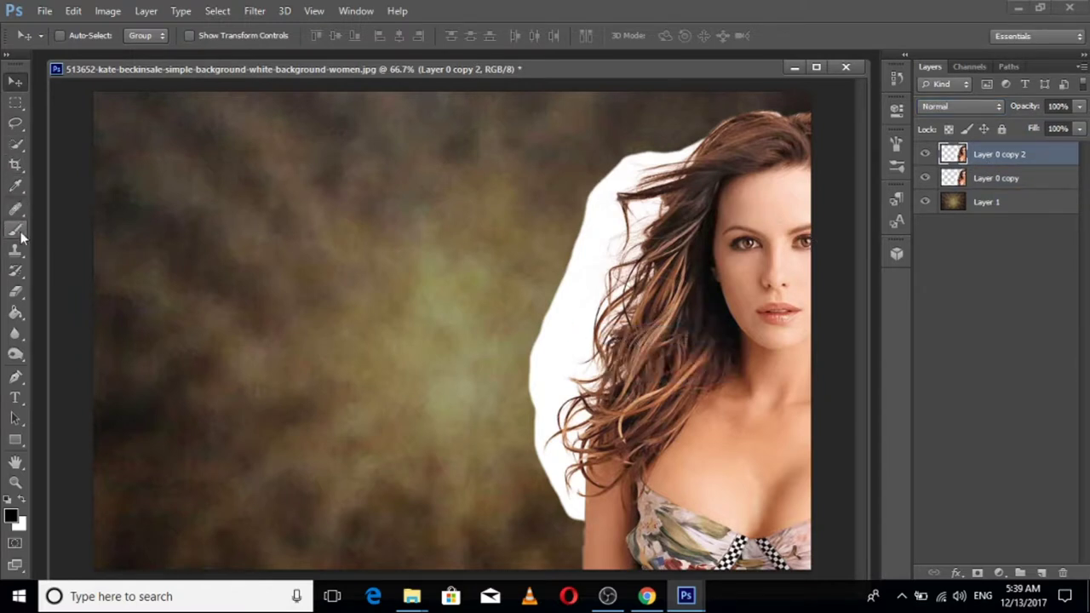
- Pick the standard Eraser tool from the toolbox
{"action": "left_click", "coordinate": [15, 102]}
{"action": "left_click", "coordinate": [16, 124]}
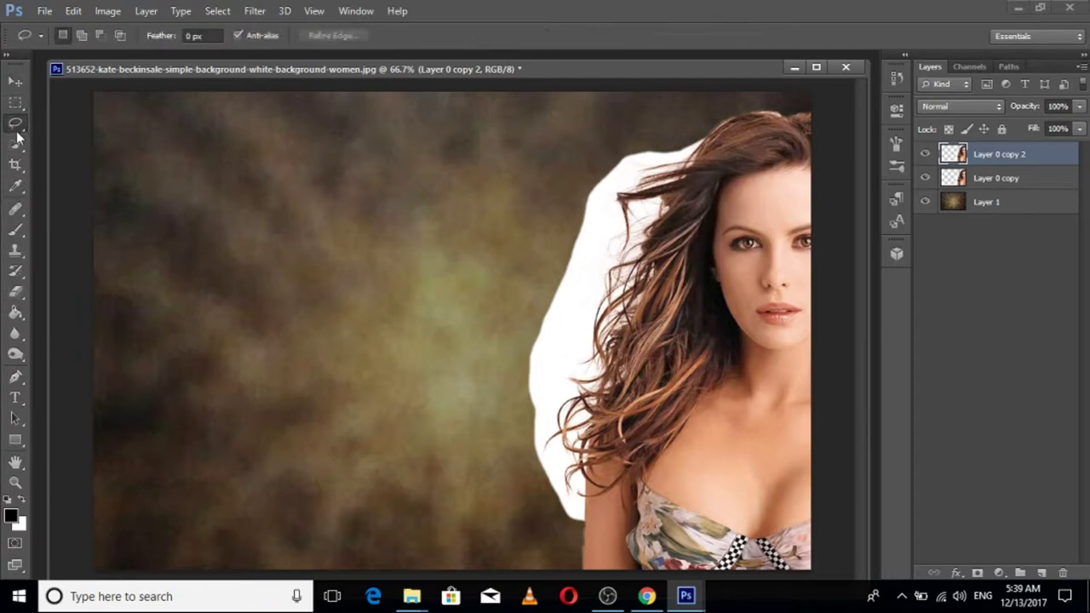
{"action": "left_click", "coordinate": [15, 165]}
{"action": "left_click", "coordinate": [15, 187]}
{"action": "left_click", "coordinate": [15, 209]}
{"action": "left_click", "coordinate": [16, 230]}
{"action": "left_click", "coordinate": [15, 252]}
{"action": "left_click", "coordinate": [15, 273]}
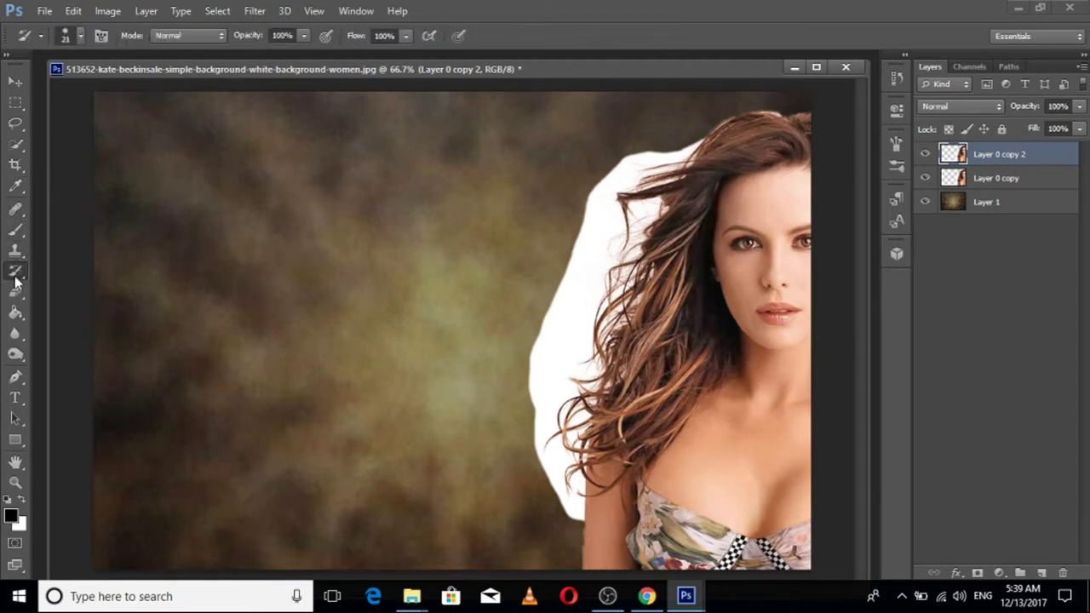
{"action": "left_click", "coordinate": [18, 296]}
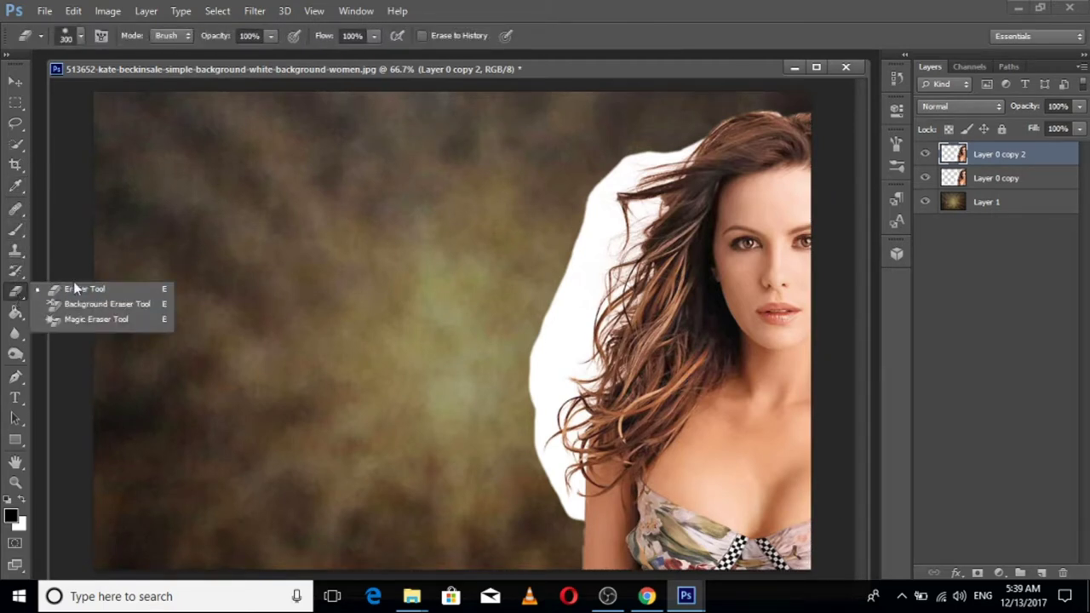
{"action": "left_click", "coordinate": [91, 293]}
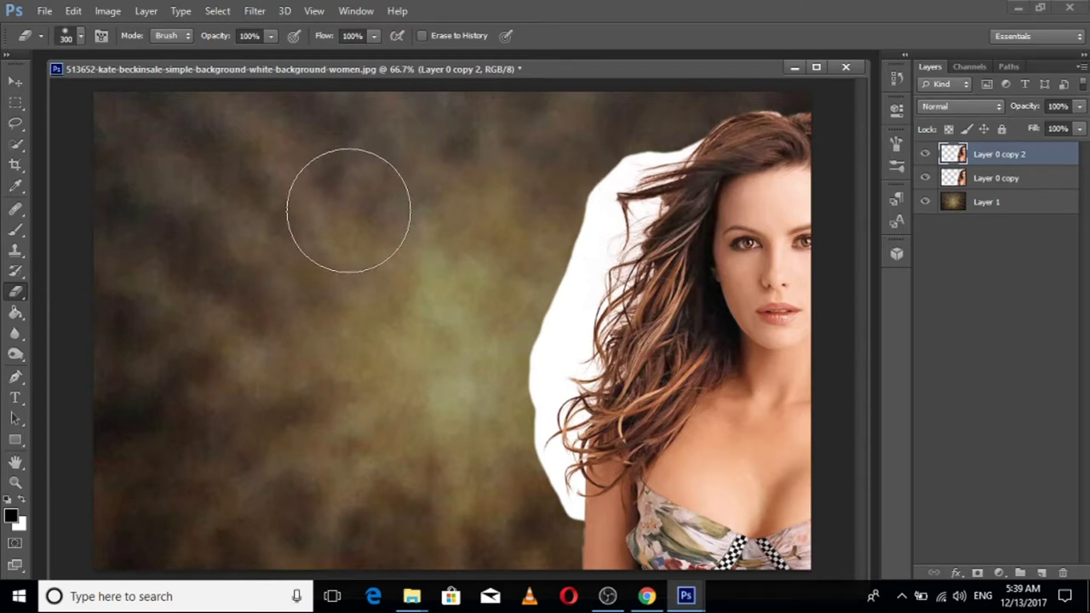
- Set the eraser brush size to 66 px
{"action": "key", "text": "bracketleft"}
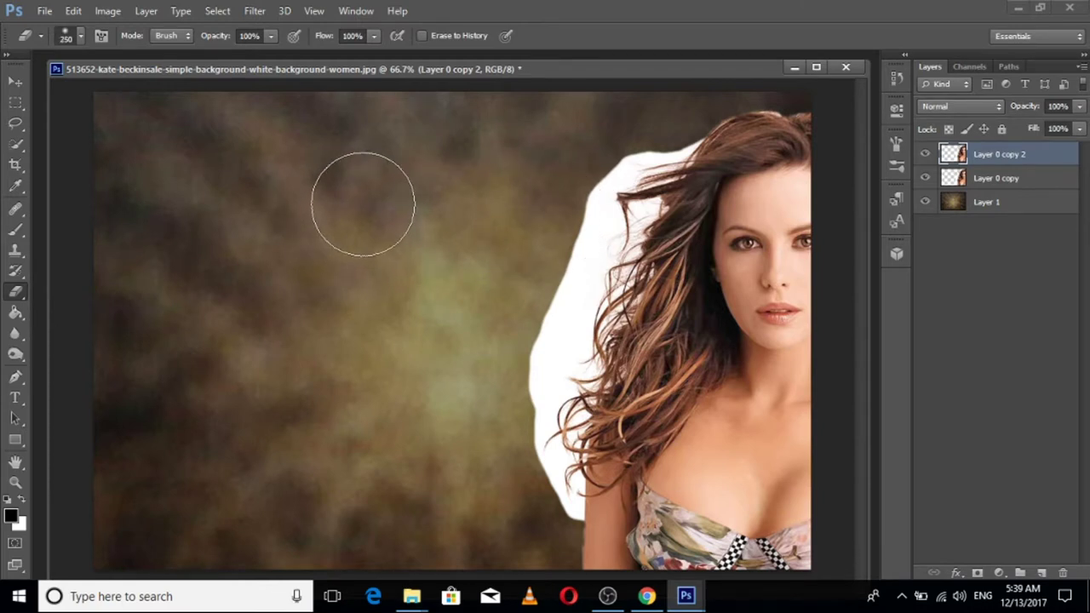
{"action": "right_click", "coordinate": [361, 201]}
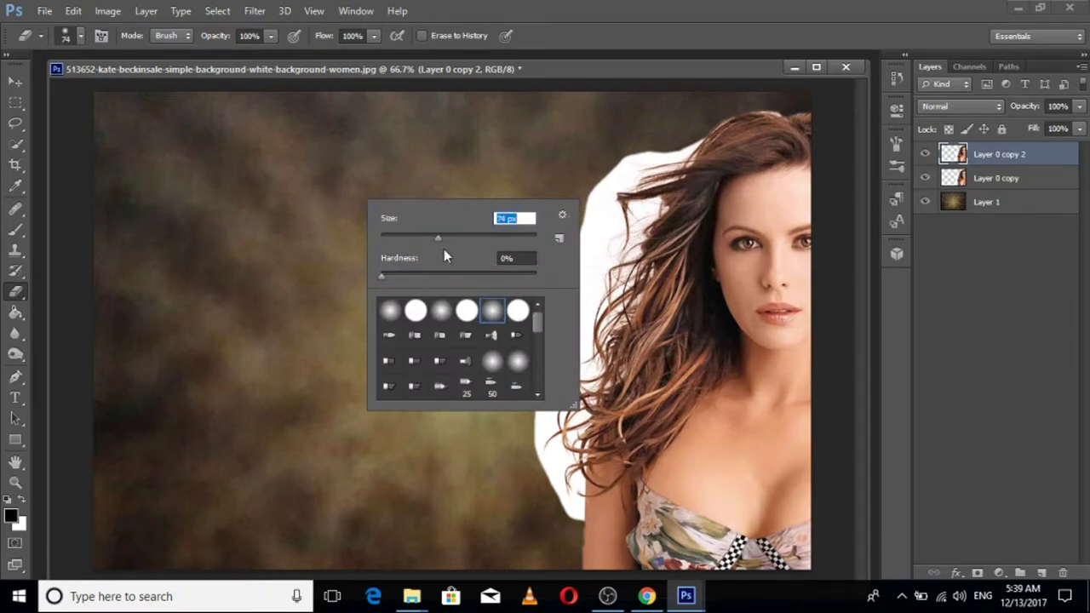
{"action": "left_click_drag", "start_coordinate": [436, 238], "coordinate": [425, 238]}
{"action": "type", "text": "66"}
{"action": "key", "text": "Return"}
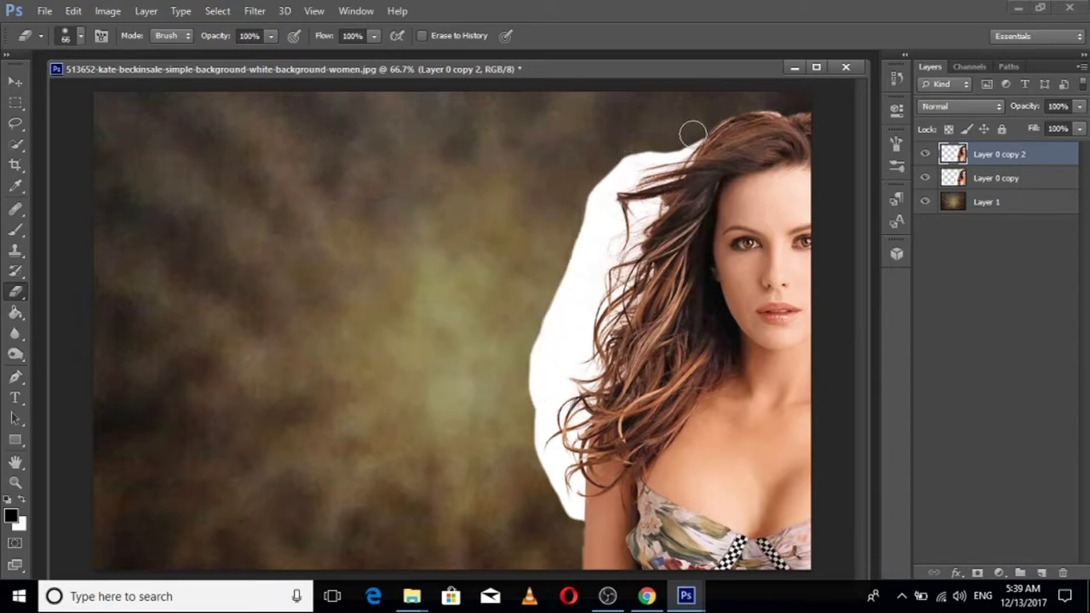
- Erase the white fringe along the top of the hair, redoing one stroke after undo
{"action": "left_click_drag", "start_coordinate": [694, 132], "coordinate": [584, 402]}
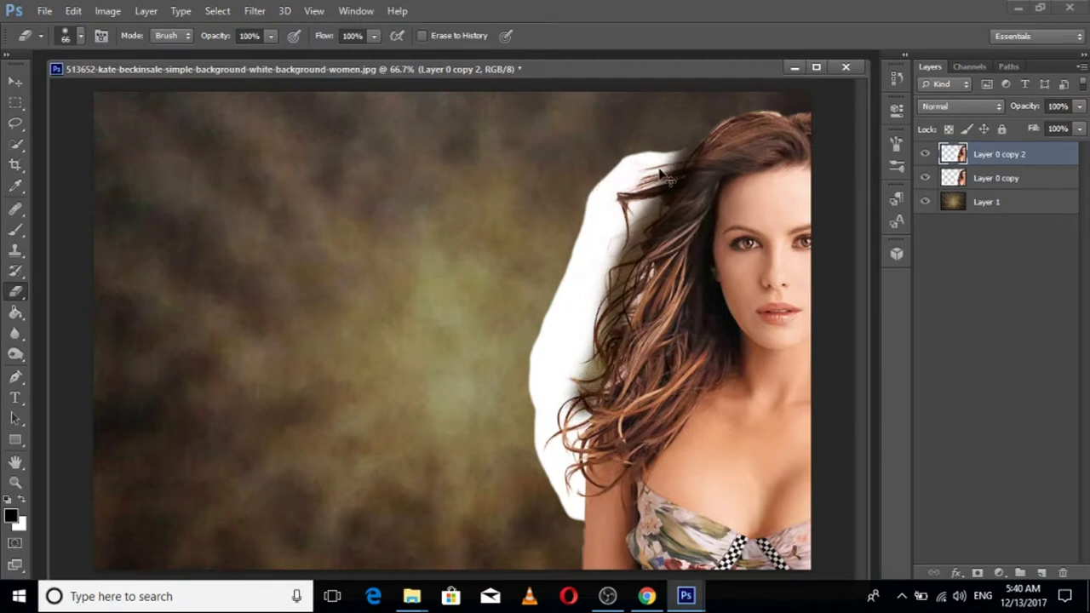
{"action": "key", "text": "ctrl+z"}
{"action": "mouse_move", "coordinate": [691, 135]}
{"action": "left_mouse_down"}
{"action": "mouse_move", "coordinate": [630, 155]}
{"action": "mouse_move", "coordinate": [681, 146]}
{"action": "mouse_move", "coordinate": [641, 224]}
{"action": "mouse_move", "coordinate": [645, 207]}
{"action": "mouse_move", "coordinate": [564, 294]}
{"action": "mouse_move", "coordinate": [549, 255]}
{"action": "mouse_move", "coordinate": [519, 382]}
{"action": "mouse_move", "coordinate": [531, 342]}
{"action": "left_mouse_up"}
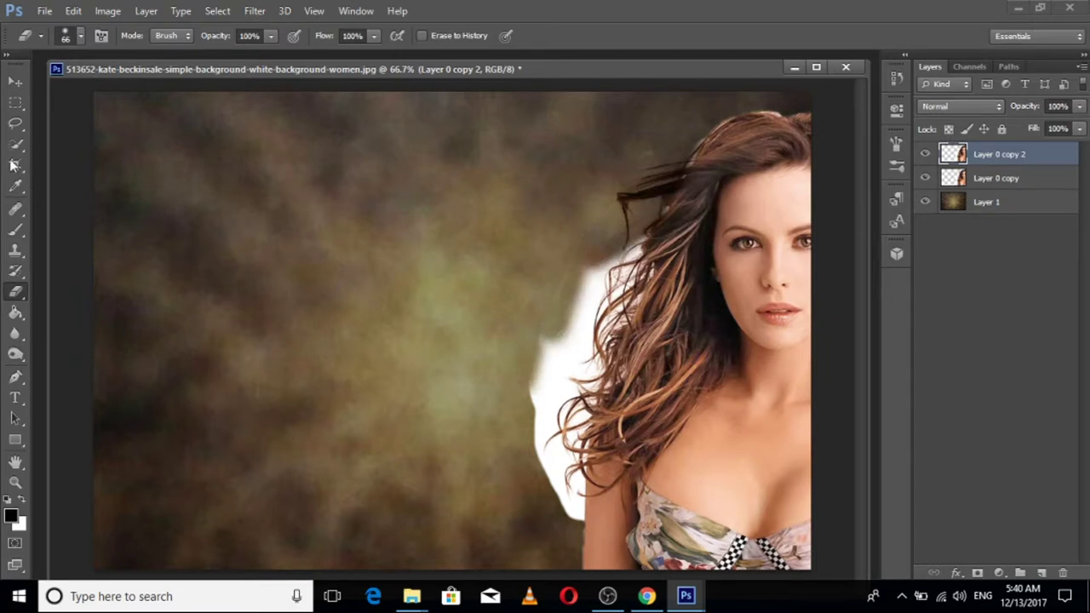
- Draw a Polygonal Lasso selection around the white patch beside the hair
{"action": "left_click", "coordinate": [15, 124]}
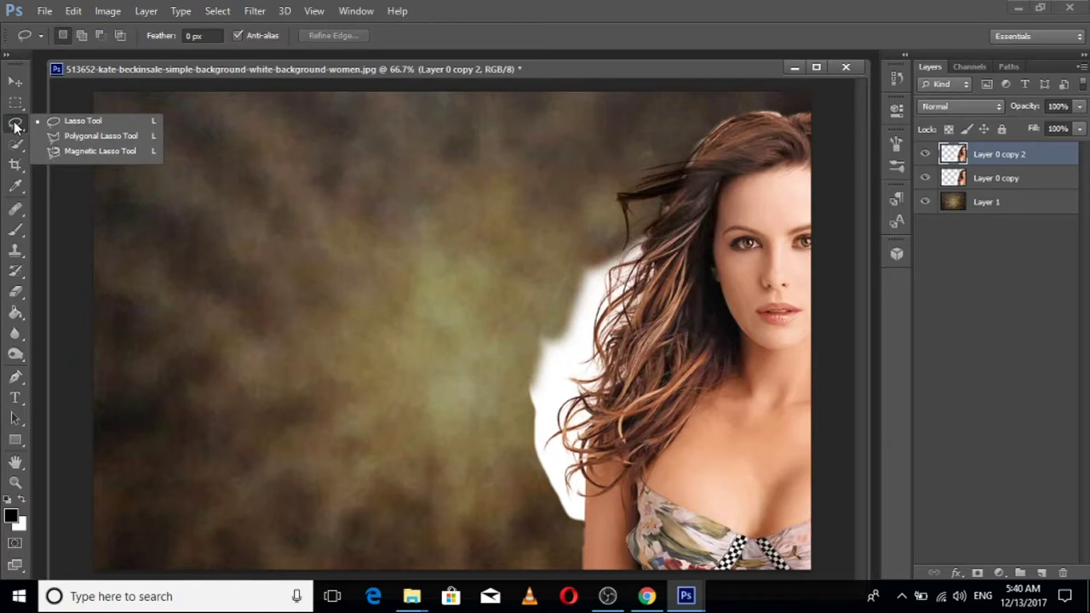
{"action": "left_click", "coordinate": [102, 136]}
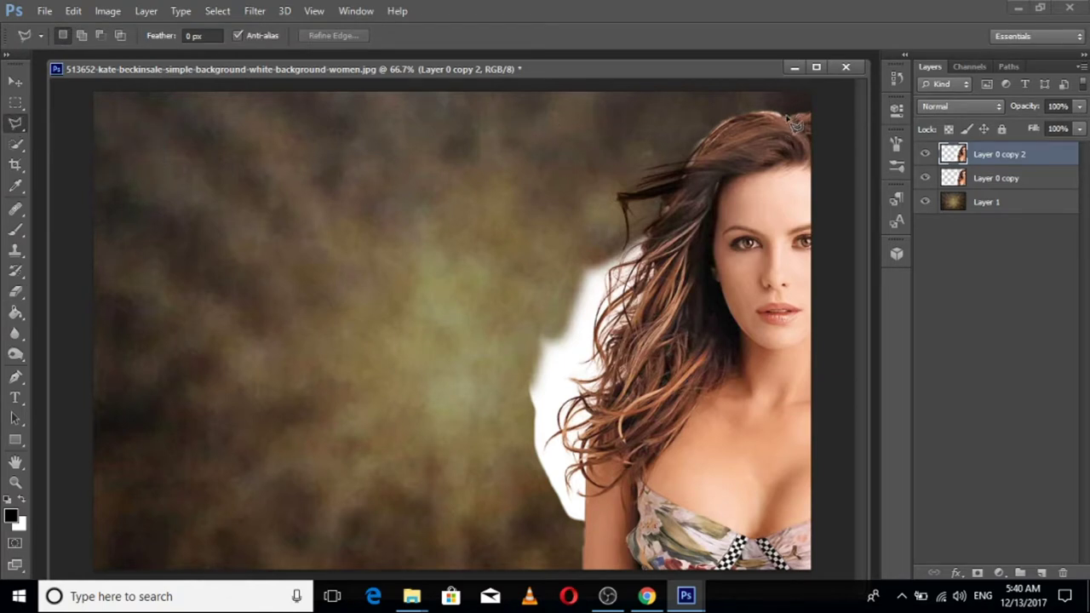
{"action": "left_click", "coordinate": [757, 117]}
{"action": "left_click", "coordinate": [716, 146]}
{"action": "left_click", "coordinate": [694, 166]}
{"action": "left_click", "coordinate": [667, 211]}
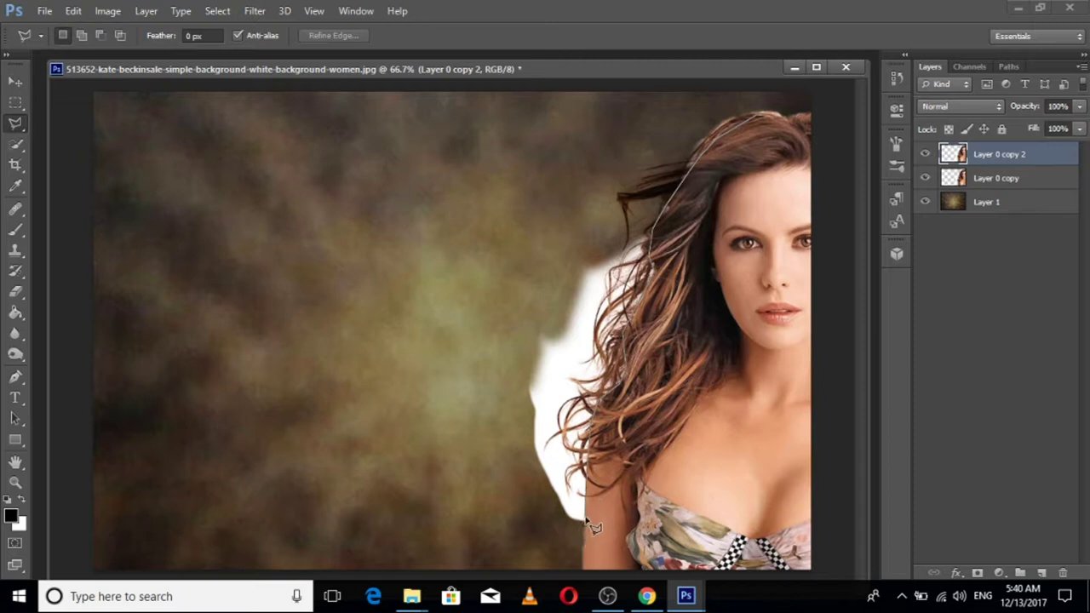
{"action": "left_click", "coordinate": [583, 529]}
{"action": "left_click", "coordinate": [496, 530]}
{"action": "left_click", "coordinate": [393, 375]}
{"action": "left_click", "coordinate": [389, 180]}
{"action": "left_click", "coordinate": [535, 98]}
{"action": "left_click", "coordinate": [626, 79]}
{"action": "left_click", "coordinate": [731, 87]}
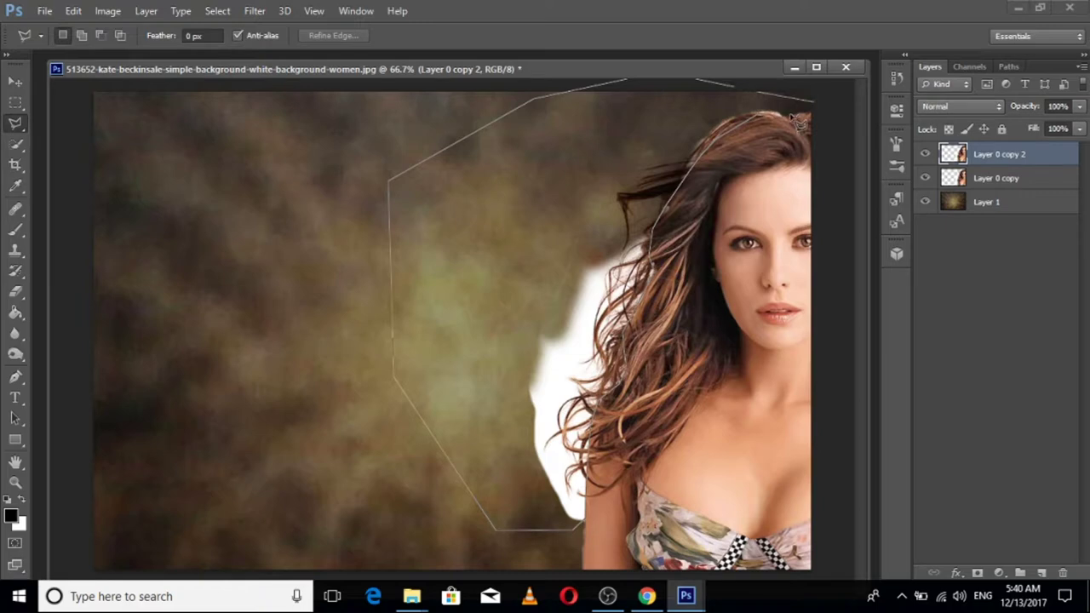
{"action": "left_click", "coordinate": [789, 118]}
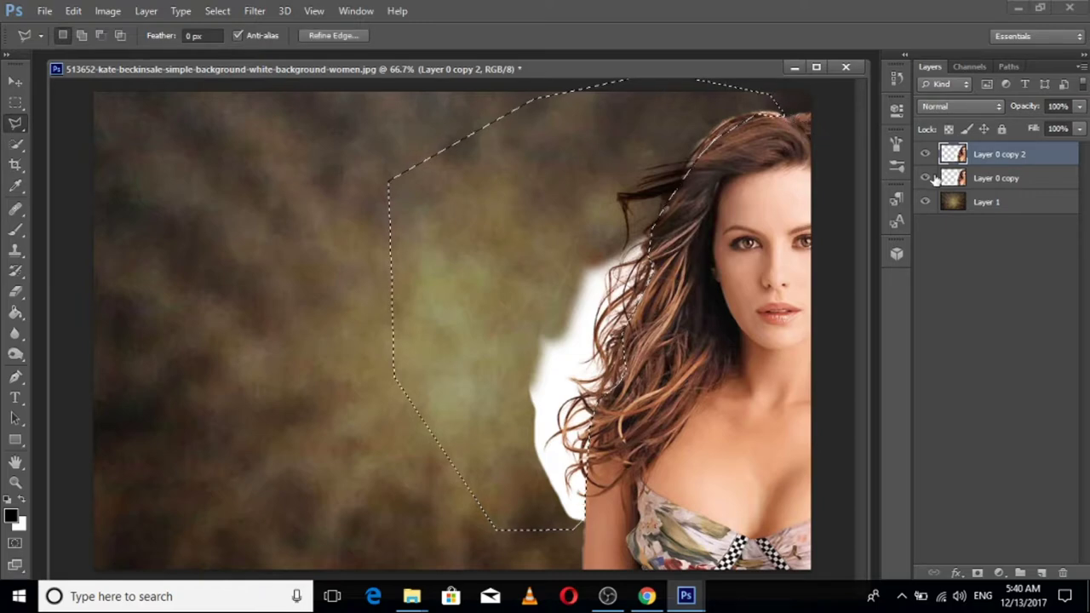
- Feather the selection, delete the white patch, deselect and zoom out
{"action": "right_click", "coordinate": [582, 207]}
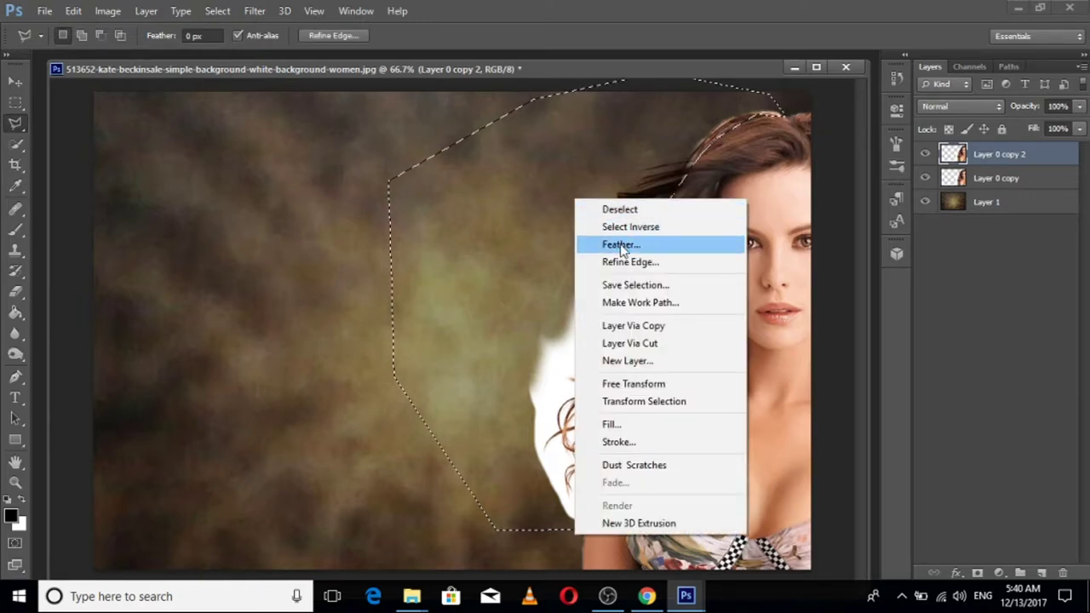
{"action": "left_click", "coordinate": [621, 245]}
{"action": "left_click", "coordinate": [631, 203]}
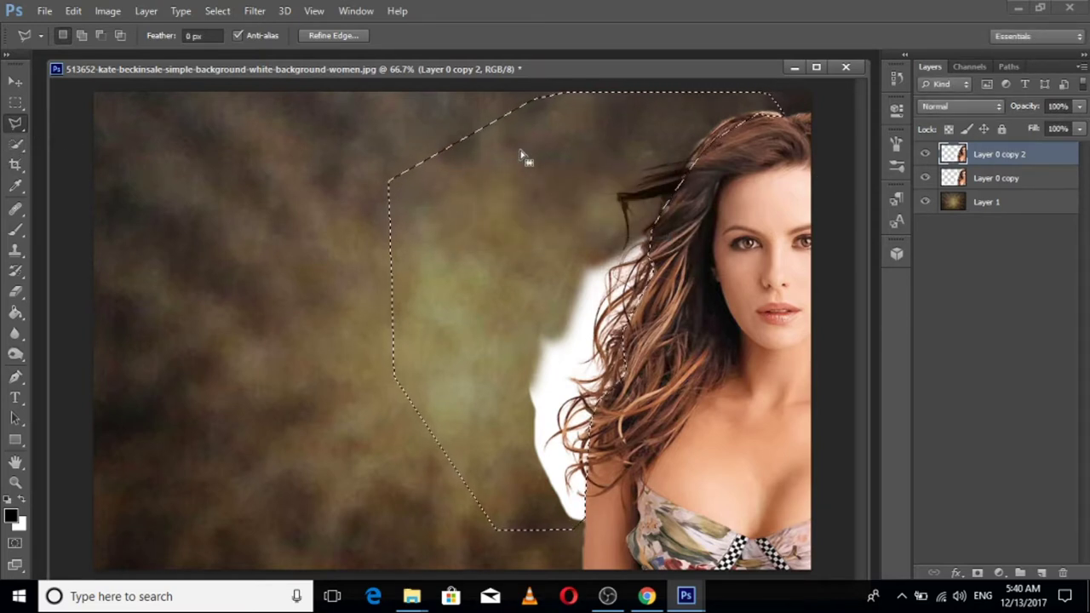
{"action": "key", "text": "Delete"}
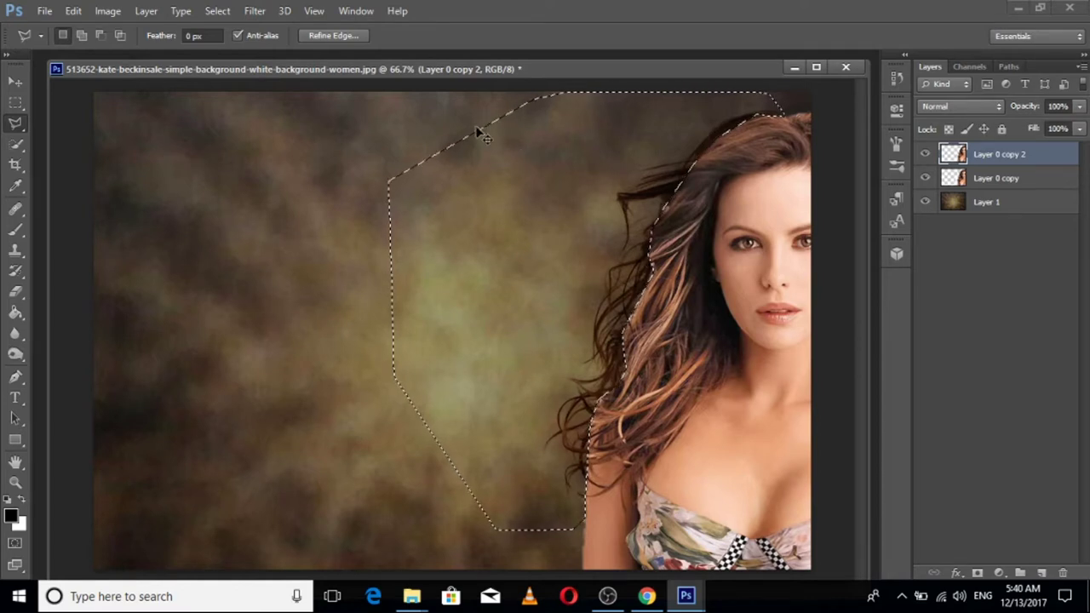
{"action": "key", "text": "ctrl+d"}
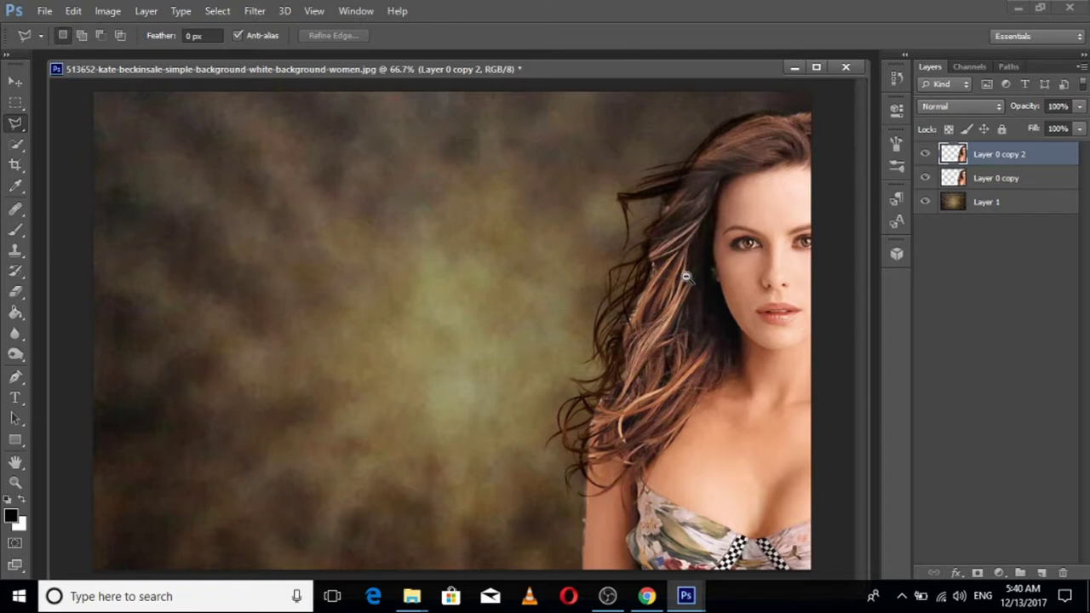
{"action": "key", "text": "ctrl+minus"}
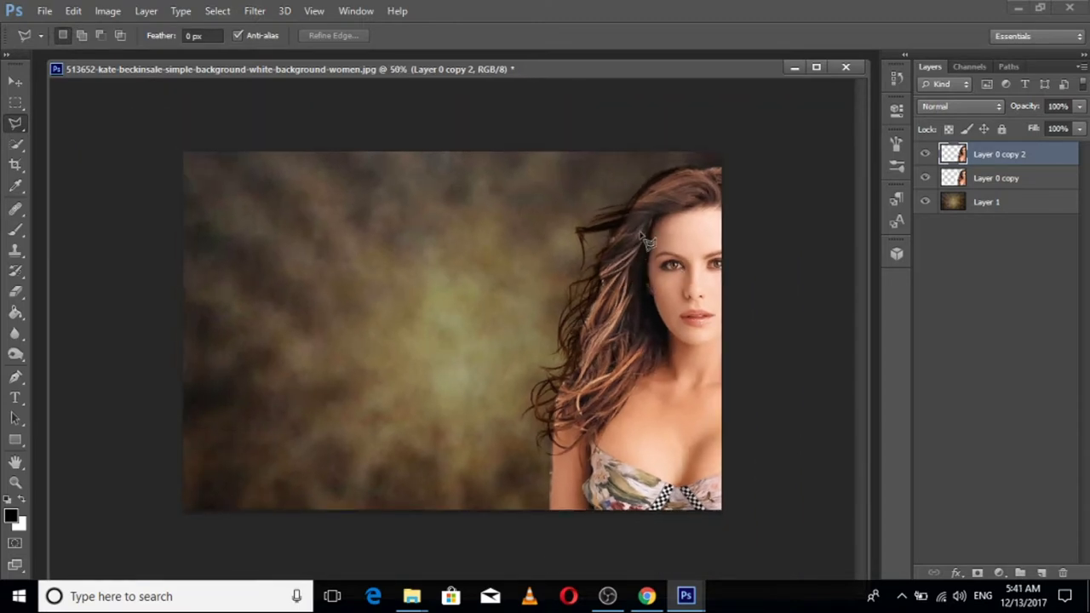
- Apply Image > Adjustments > Levels to Layer 0 copy with midtones raised to 1.92
{"action": "left_click", "coordinate": [992, 180]}
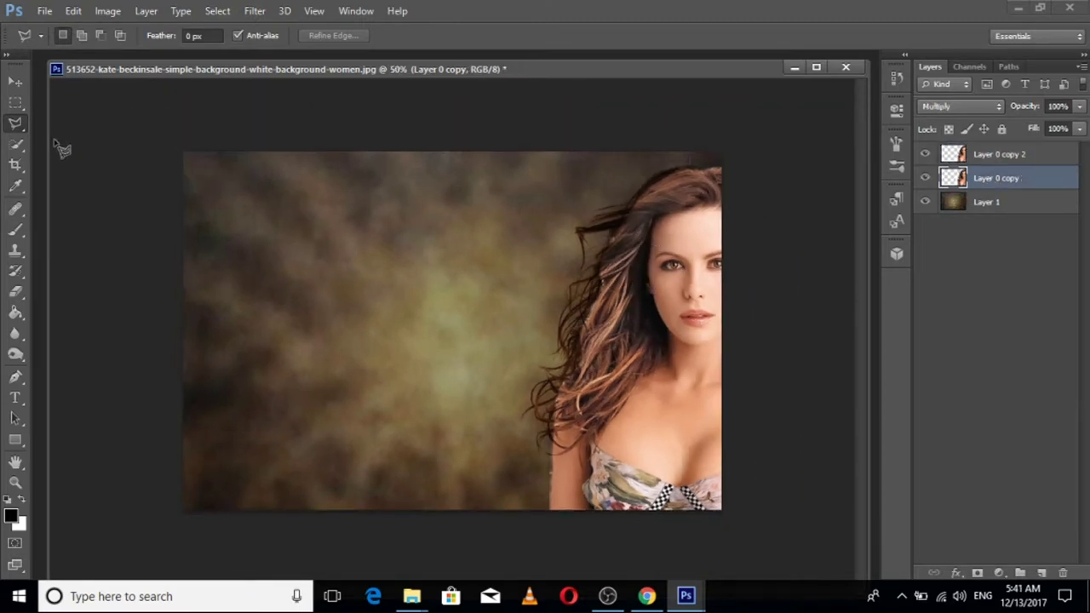
{"action": "left_click", "coordinate": [109, 11]}
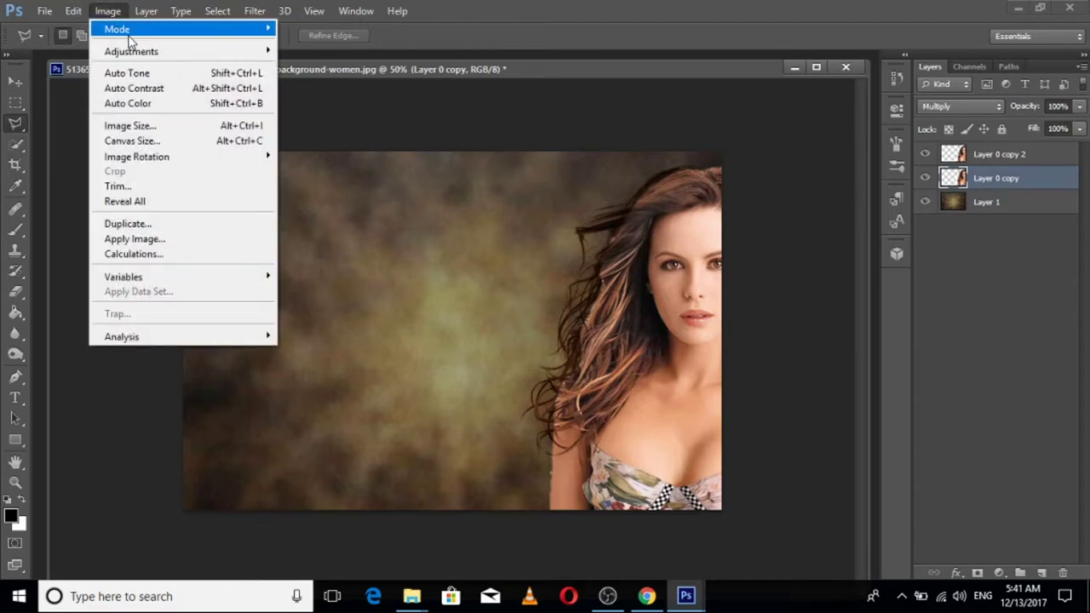
{"action": "left_click", "coordinate": [73, 11]}
{"action": "left_click", "coordinate": [107, 11]}
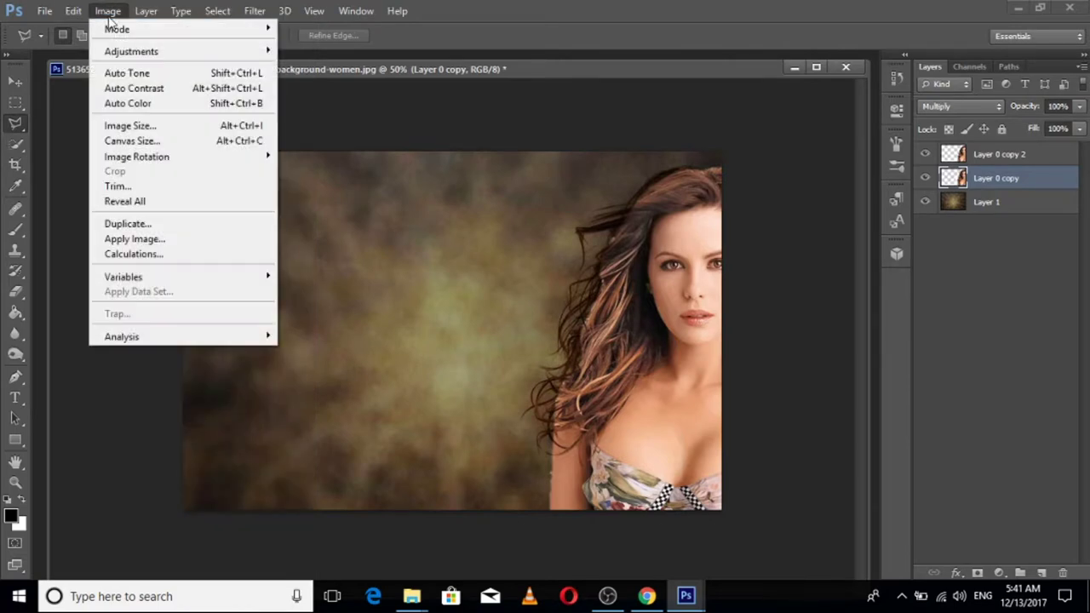
{"action": "mouse_move", "coordinate": [131, 51]}
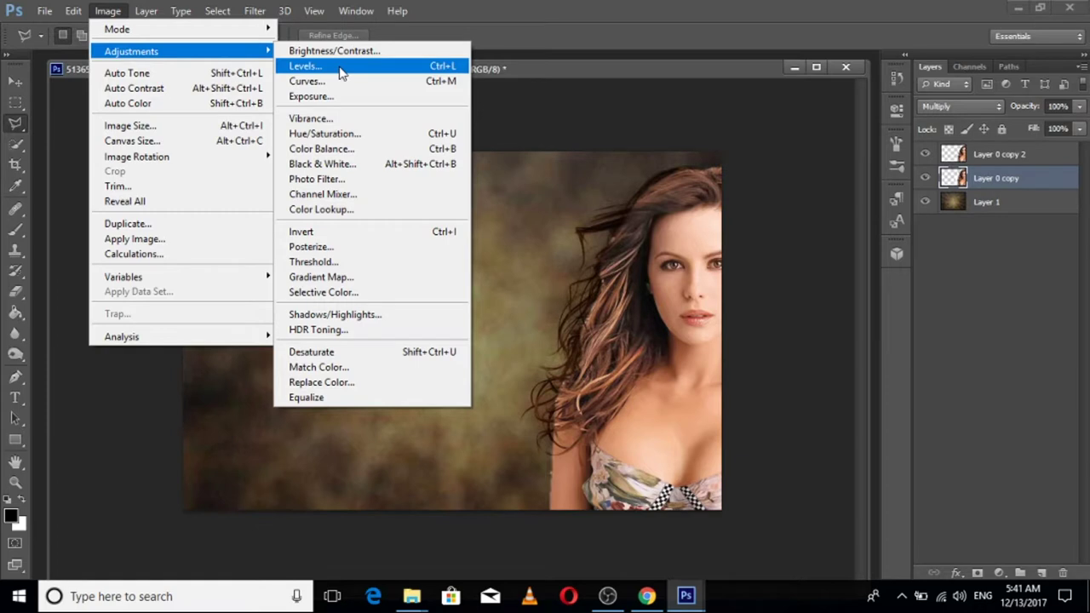
{"action": "left_click", "coordinate": [339, 67]}
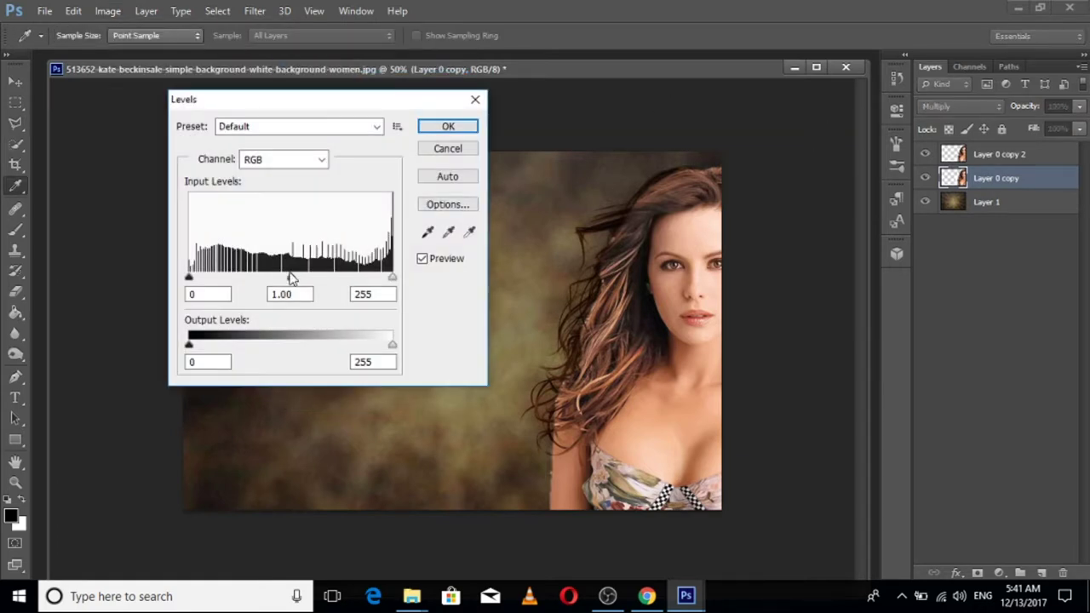
{"action": "left_click_drag", "start_coordinate": [290, 278], "coordinate": [230, 274]}
{"action": "left_click", "coordinate": [244, 279]}
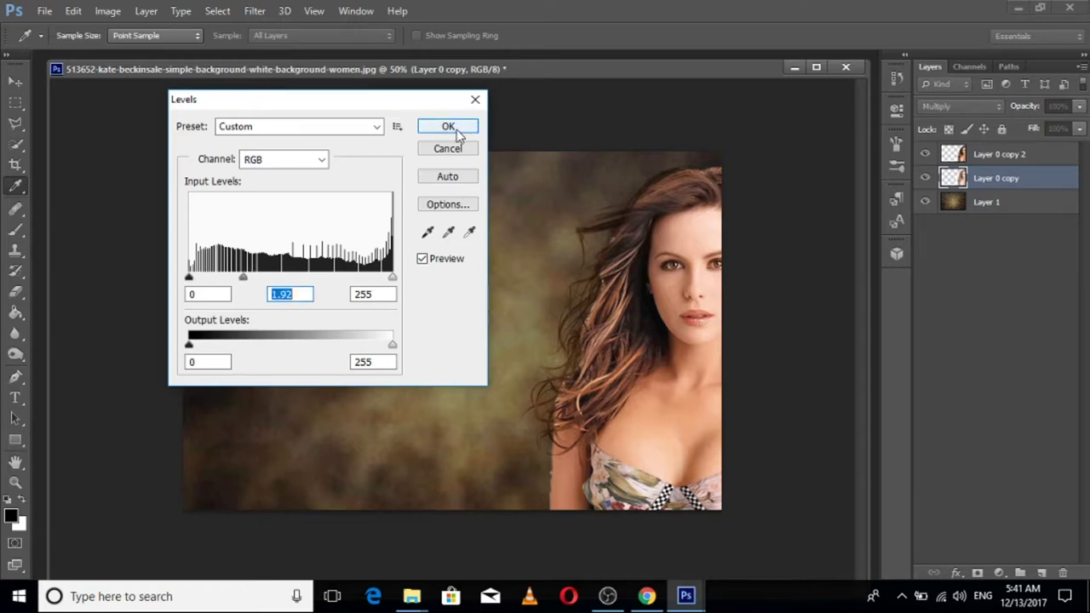
{"action": "left_click", "coordinate": [455, 132]}
{"action": "key", "text": "l"}
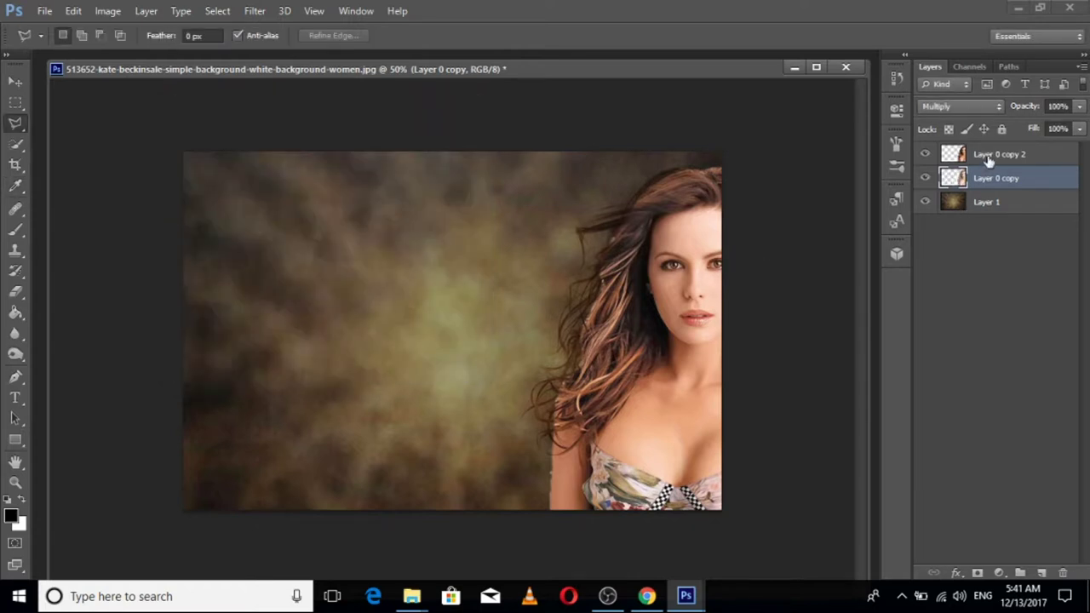
{"action": "left_click", "coordinate": [988, 159]}
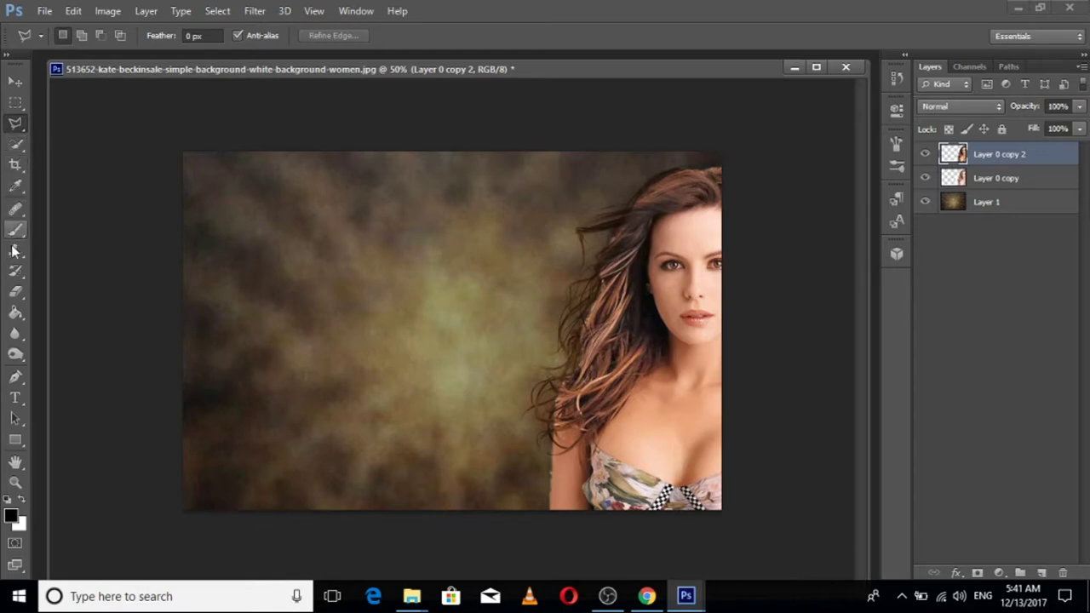
- Darken the hair strands on Layer 0 copy 2 with a 69 px Burn Tool brush
{"action": "left_click", "coordinate": [15, 354]}
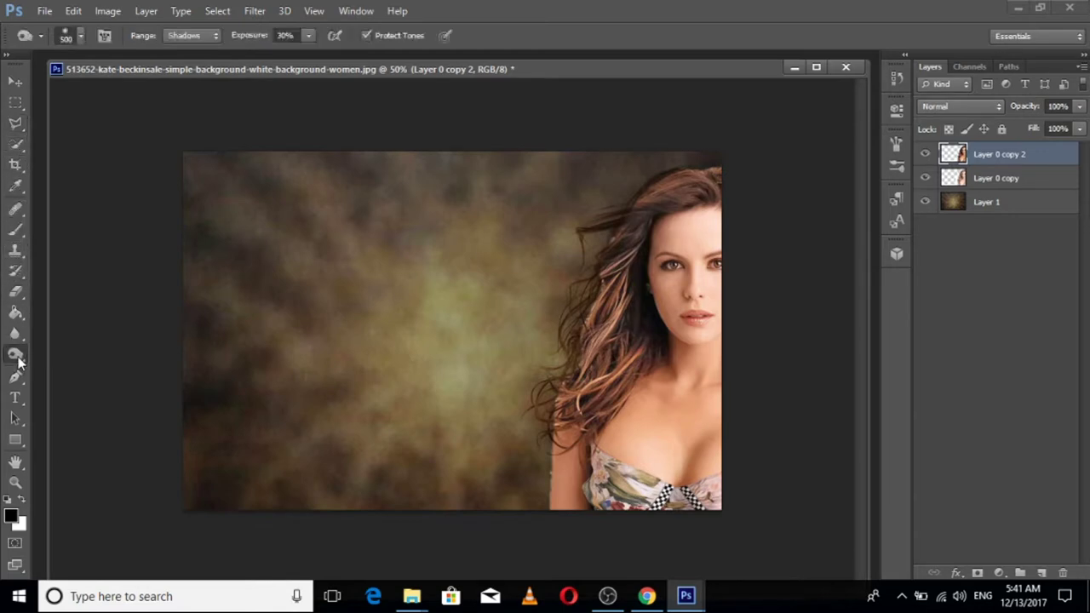
{"action": "right_click", "coordinate": [19, 362]}
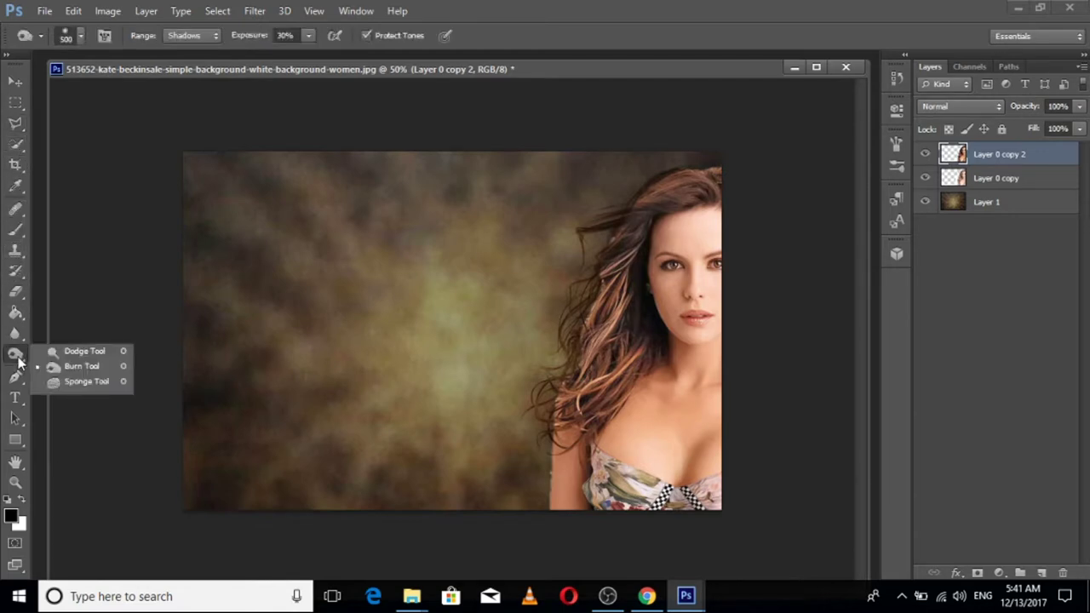
{"action": "left_click", "coordinate": [68, 373]}
{"action": "right_click", "coordinate": [320, 240]}
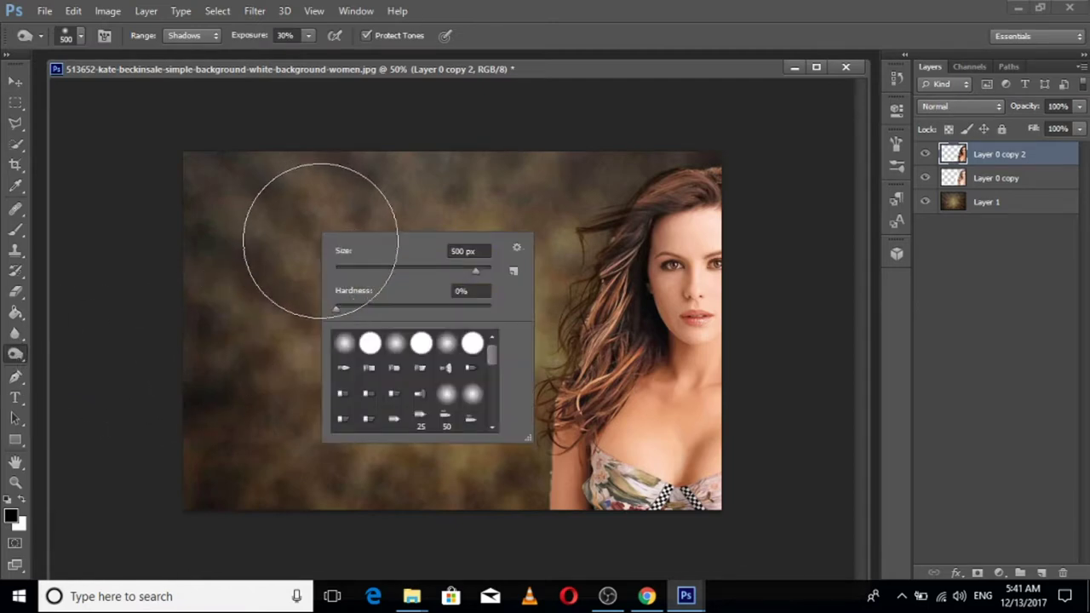
{"action": "left_click_drag", "start_coordinate": [420, 269], "coordinate": [388, 261]}
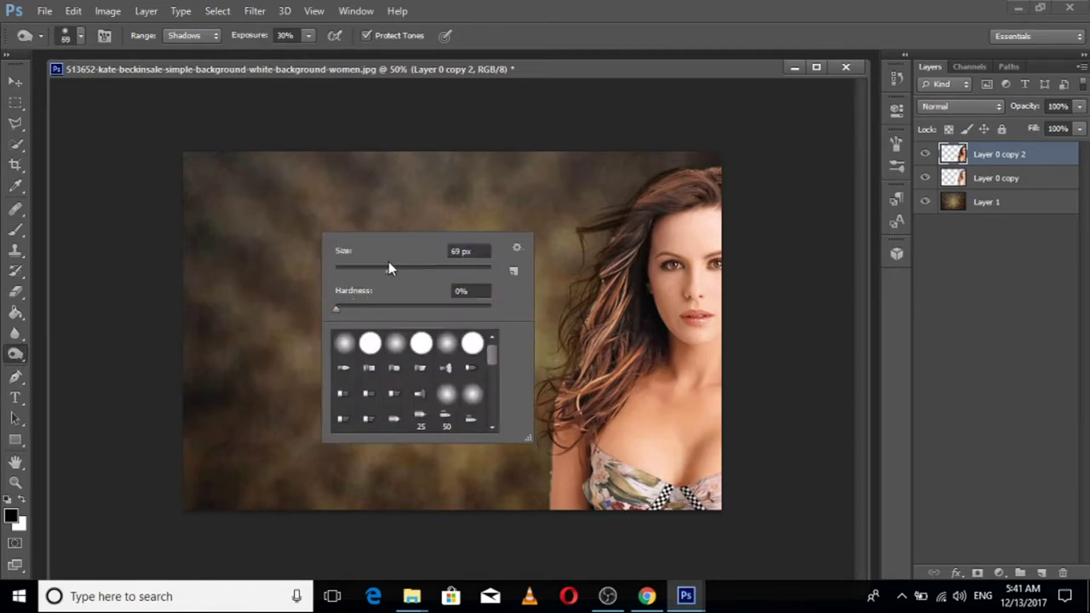
{"action": "left_click", "coordinate": [719, 174]}
{"action": "mouse_move", "coordinate": [708, 185]}
{"action": "left_mouse_down"}
{"action": "mouse_move", "coordinate": [675, 189]}
{"action": "mouse_move", "coordinate": [630, 236]}
{"action": "left_mouse_up"}
{"action": "mouse_move", "coordinate": [597, 322]}
{"action": "left_mouse_down"}
{"action": "mouse_move", "coordinate": [578, 396]}
{"action": "mouse_move", "coordinate": [626, 352]}
{"action": "mouse_move", "coordinate": [634, 362]}
{"action": "mouse_move", "coordinate": [581, 445]}
{"action": "mouse_move", "coordinate": [569, 434]}
{"action": "mouse_move", "coordinate": [550, 446]}
{"action": "mouse_move", "coordinate": [545, 431]}
{"action": "mouse_move", "coordinate": [616, 359]}
{"action": "mouse_move", "coordinate": [625, 299]}
{"action": "mouse_move", "coordinate": [607, 376]}
{"action": "mouse_move", "coordinate": [618, 244]}
{"action": "mouse_move", "coordinate": [578, 350]}
{"action": "mouse_move", "coordinate": [621, 244]}
{"action": "mouse_move", "coordinate": [630, 264]}
{"action": "mouse_move", "coordinate": [611, 251]}
{"action": "mouse_move", "coordinate": [657, 194]}
{"action": "left_mouse_up"}
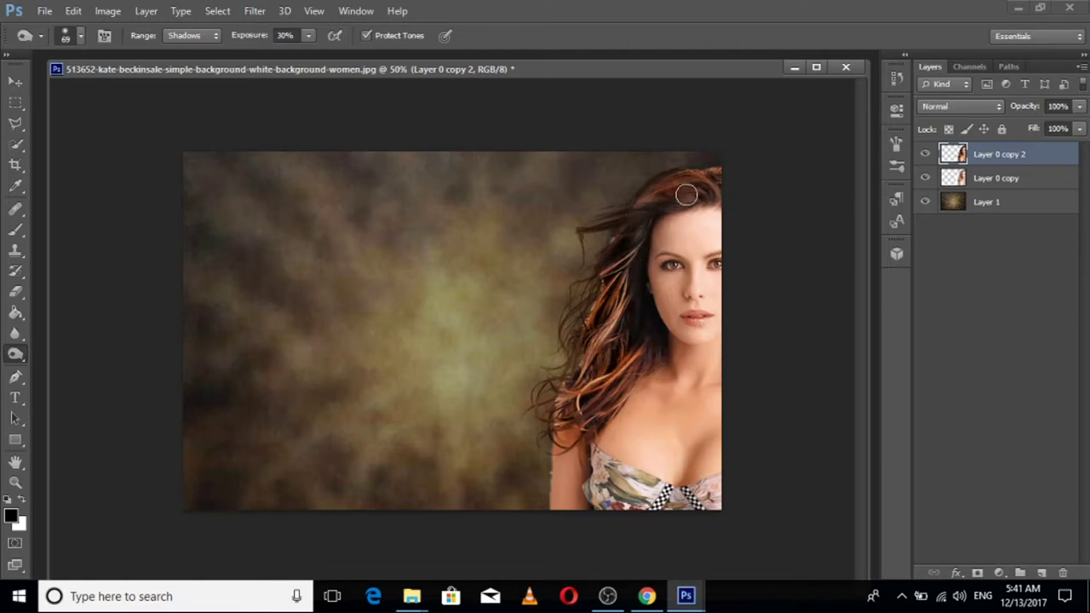
- Burn more hair strands toward the shoulder and cheek on Layer 0 copy
{"action": "left_click", "coordinate": [1003, 179]}
{"action": "mouse_move", "coordinate": [592, 242]}
{"action": "left_mouse_down"}
{"action": "mouse_move", "coordinate": [586, 306]}
{"action": "mouse_move", "coordinate": [542, 398]}
{"action": "mouse_move", "coordinate": [540, 443]}
{"action": "mouse_move", "coordinate": [546, 380]}
{"action": "mouse_move", "coordinate": [599, 258]}
{"action": "mouse_move", "coordinate": [577, 360]}
{"action": "mouse_move", "coordinate": [549, 409]}
{"action": "mouse_move", "coordinate": [633, 343]}
{"action": "mouse_move", "coordinate": [605, 288]}
{"action": "left_mouse_up"}
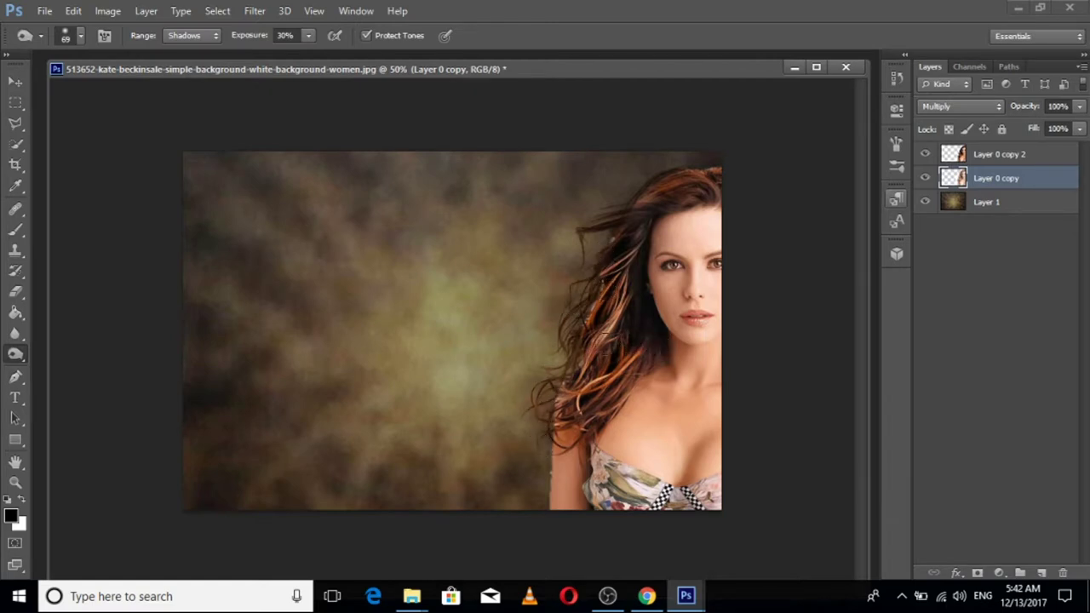
{"action": "mouse_move", "coordinate": [603, 350]}
{"action": "left_mouse_down"}
{"action": "mouse_move", "coordinate": [586, 332]}
{"action": "mouse_move", "coordinate": [609, 295]}
{"action": "mouse_move", "coordinate": [647, 304]}
{"action": "left_mouse_up"}
{"action": "key", "text": "ctrl+plus"}
{"action": "key", "text": "ctrl+plus"}
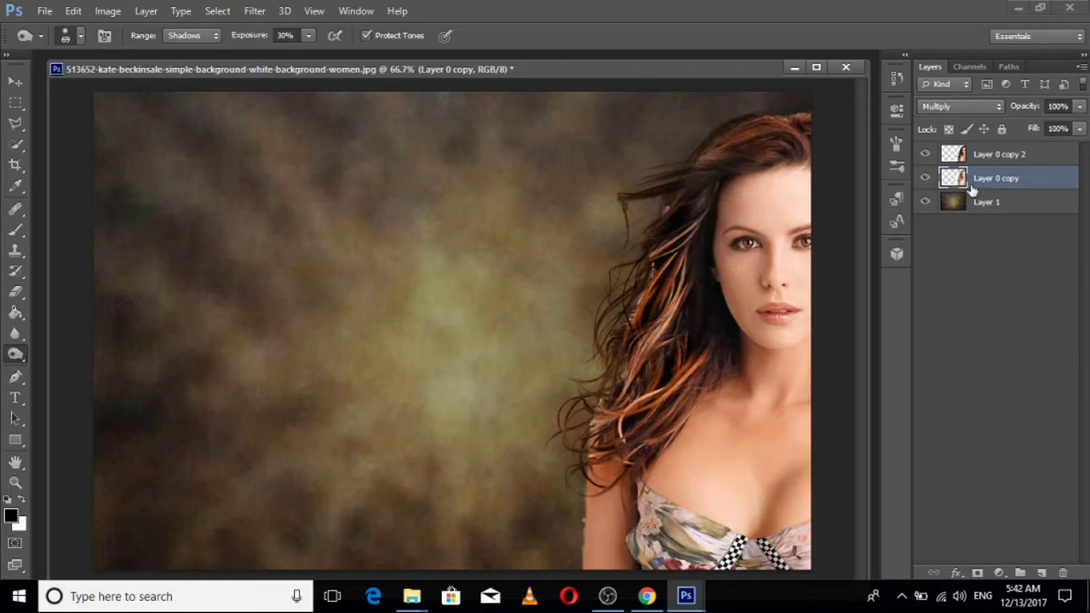
- Brighten Layer 0 copy with Levels, raising its midtones to about 1.57
{"action": "key", "text": "ctrl+l"}
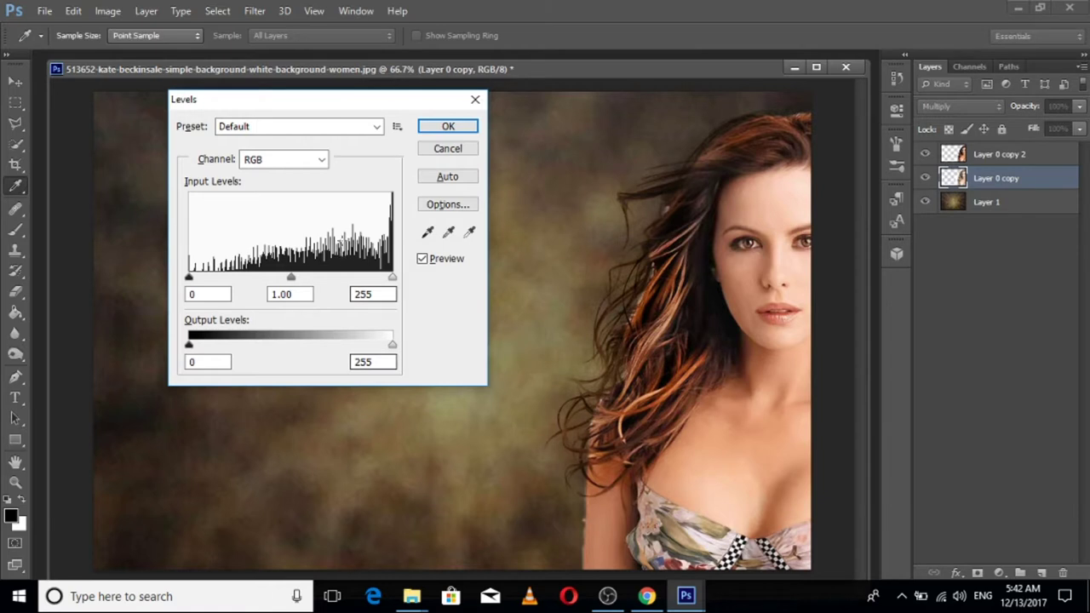
{"action": "mouse_move", "coordinate": [392, 278]}
{"action": "left_mouse_down"}
{"action": "mouse_move", "coordinate": [322, 286]}
{"action": "mouse_move", "coordinate": [406, 293]}
{"action": "left_mouse_up"}
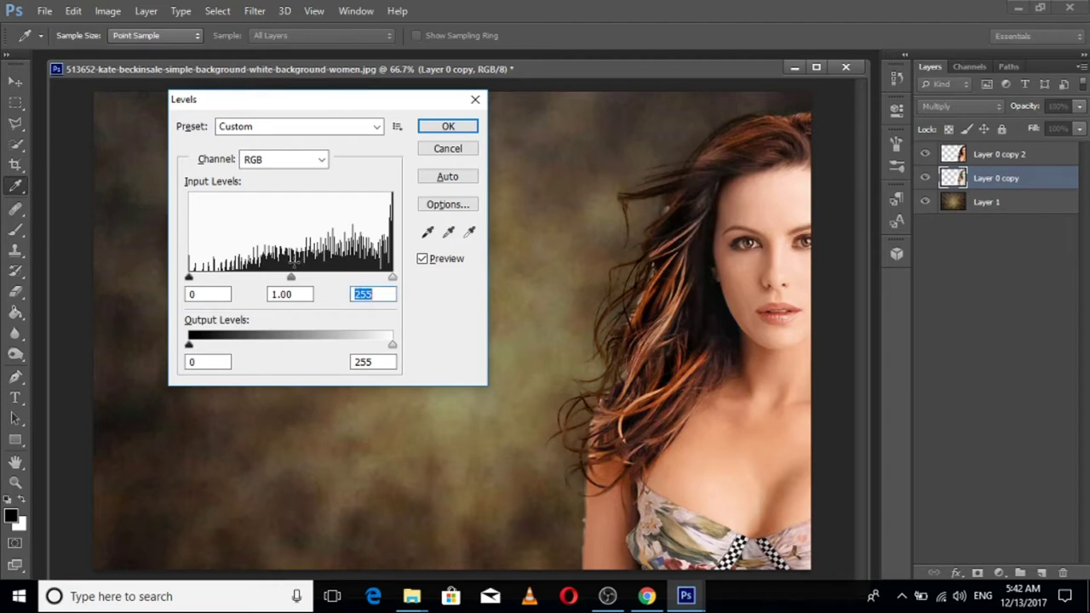
{"action": "mouse_move", "coordinate": [293, 281]}
{"action": "left_mouse_down"}
{"action": "mouse_move", "coordinate": [219, 287]}
{"action": "mouse_move", "coordinate": [290, 281]}
{"action": "mouse_move", "coordinate": [280, 281]}
{"action": "left_mouse_up"}
{"action": "mouse_move", "coordinate": [393, 348]}
{"action": "left_mouse_down"}
{"action": "mouse_move", "coordinate": [368, 348]}
{"action": "mouse_move", "coordinate": [406, 348]}
{"action": "left_mouse_up"}
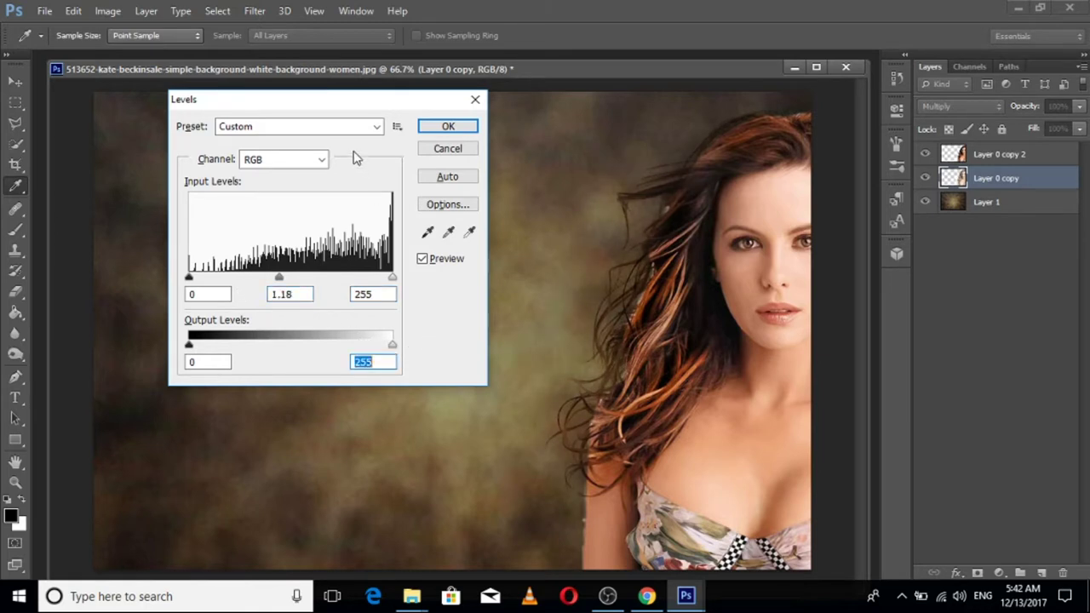
{"action": "left_click", "coordinate": [375, 128]}
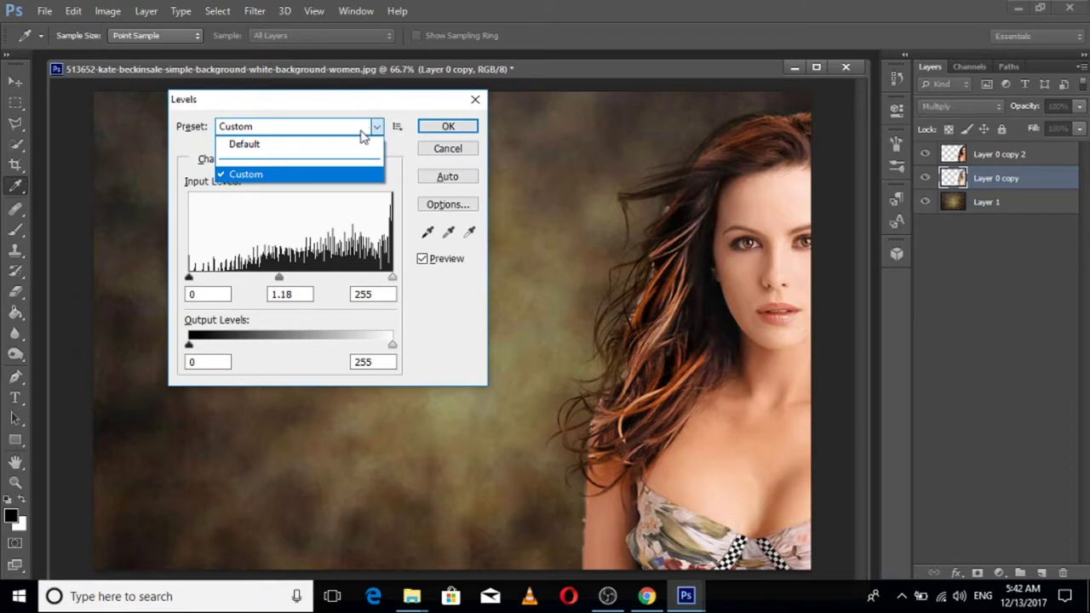
{"action": "left_click", "coordinate": [373, 132]}
{"action": "mouse_move", "coordinate": [279, 278]}
{"action": "left_mouse_down"}
{"action": "mouse_move", "coordinate": [292, 277]}
{"action": "mouse_move", "coordinate": [247, 279]}
{"action": "mouse_move", "coordinate": [257, 279]}
{"action": "left_mouse_up"}
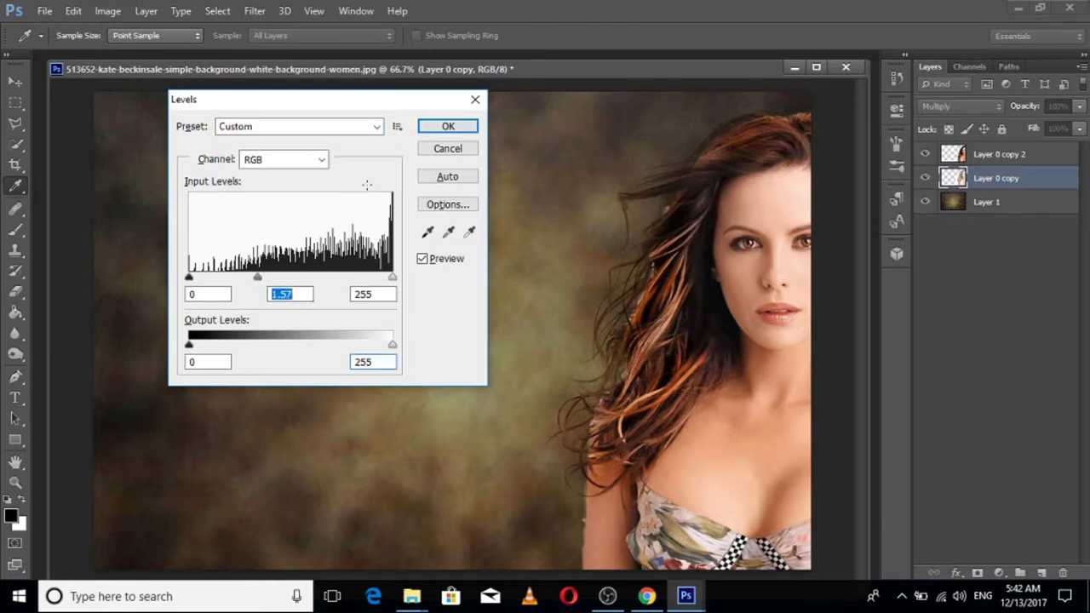
{"action": "left_click", "coordinate": [448, 126]}
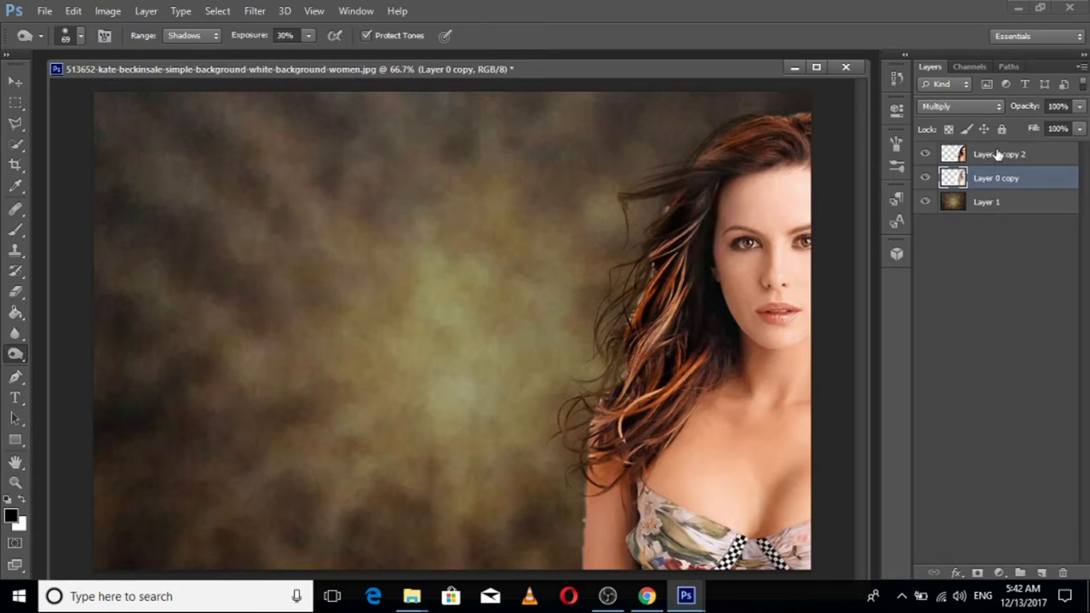
- Brighten Layer 0 copy 2 with Levels, raising its midtones to about 1.37
{"action": "left_click", "coordinate": [1007, 163]}
{"action": "key", "text": "ctrl+l"}
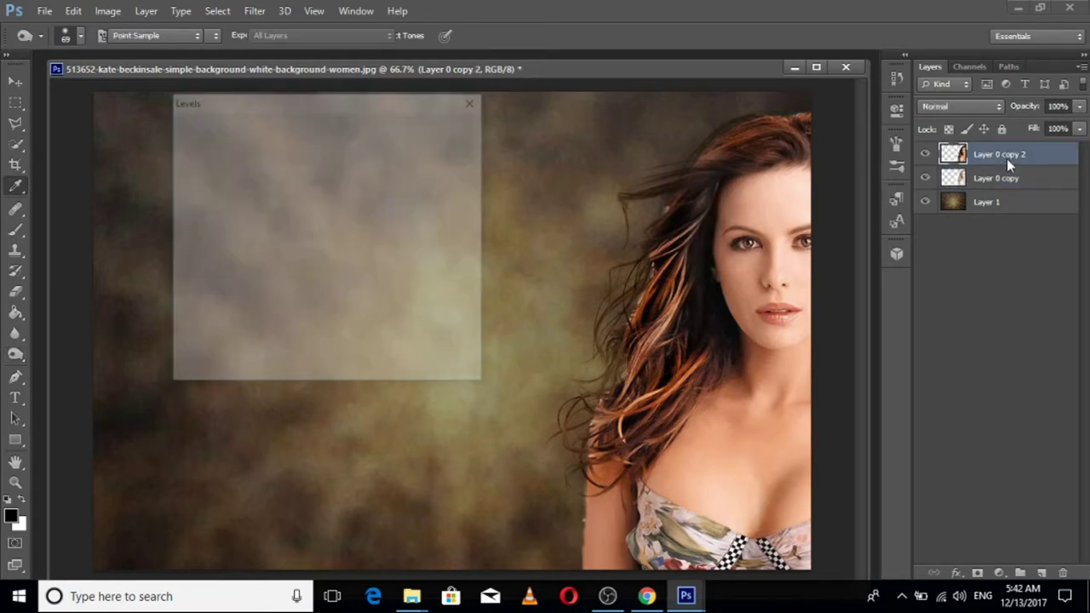
{"action": "left_click_drag", "start_coordinate": [292, 281], "coordinate": [264, 284]}
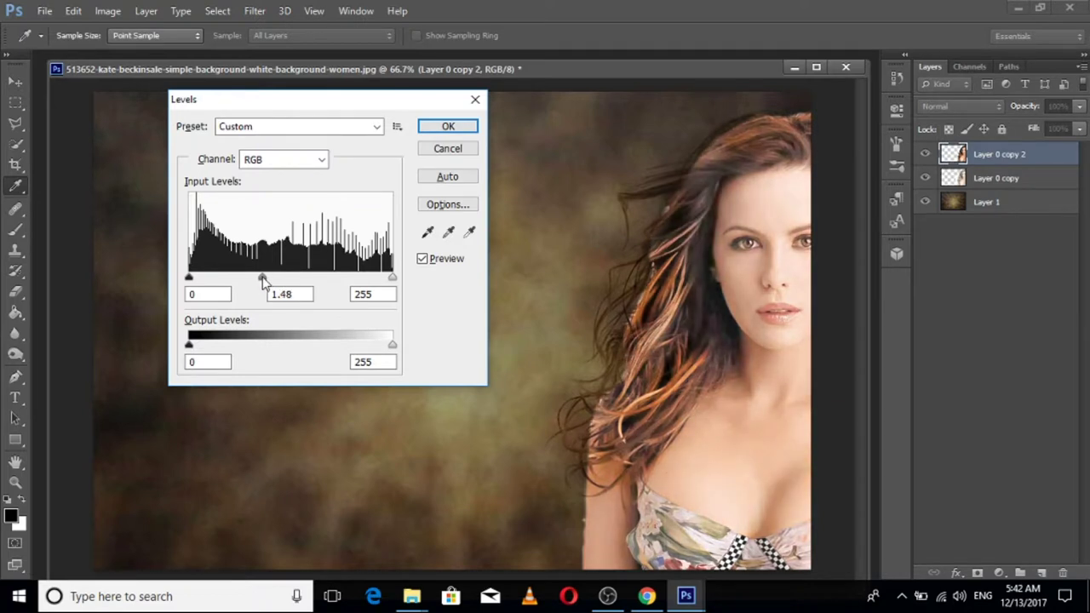
{"action": "left_click", "coordinate": [448, 126]}
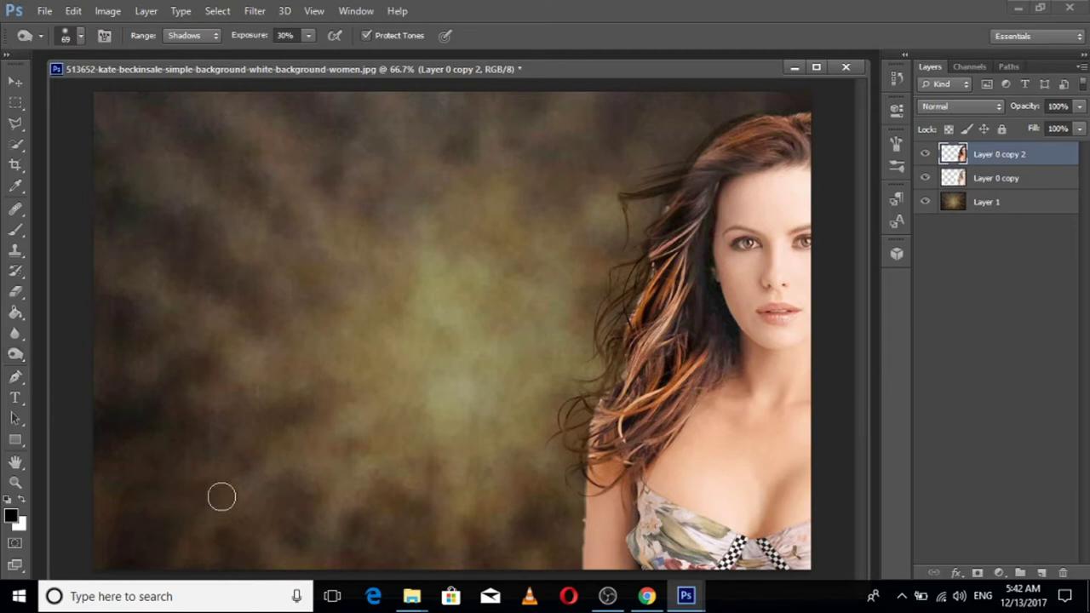
{"action": "key", "text": "e"}
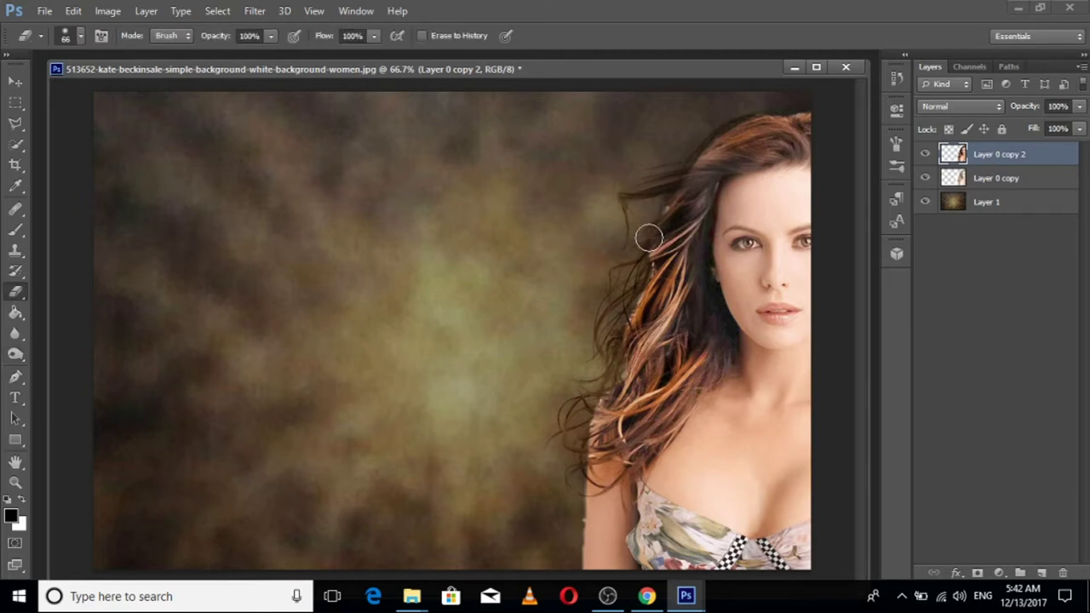
- Set the eraser to a 40 px soft round brush
{"action": "key", "text": "bracketleft"}
{"action": "key", "text": "bracketleft"}
{"action": "key", "text": "bracketleft"}
{"action": "right_click", "coordinate": [576, 205]}
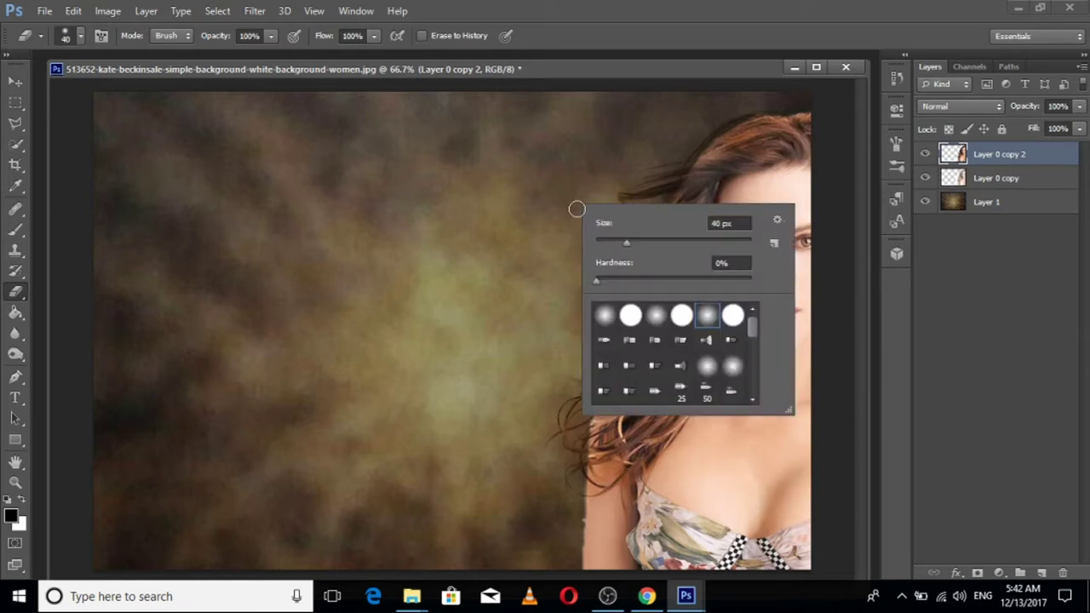
{"action": "left_click", "coordinate": [654, 319]}
{"action": "left_click", "coordinate": [677, 173]}
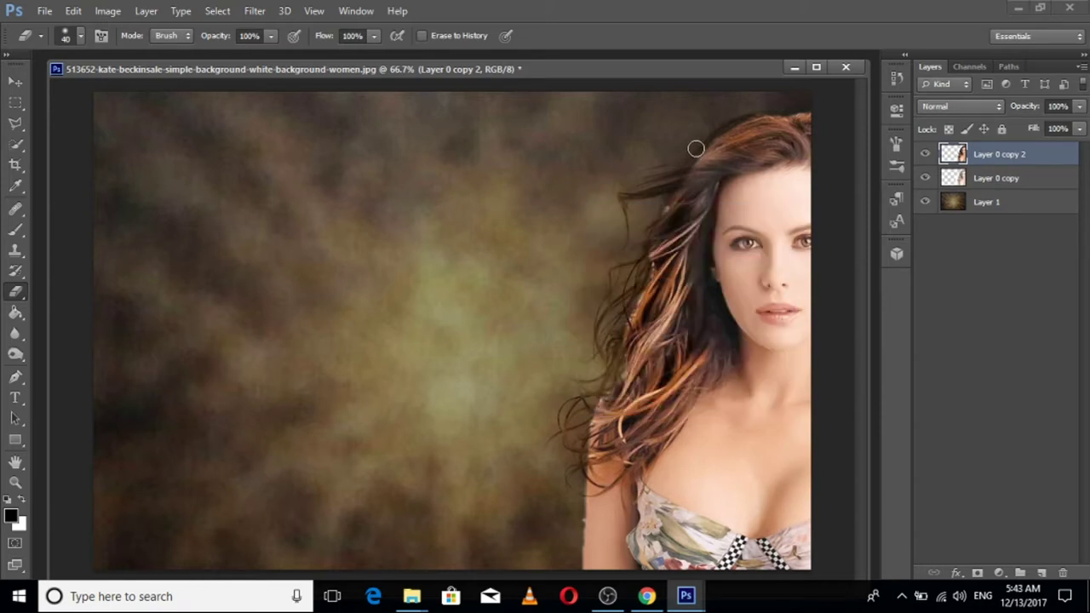
- Erase the light fringe along the top of the hair and the arm edge, then zoom out
{"action": "mouse_move", "coordinate": [766, 117]}
{"action": "left_mouse_down"}
{"action": "mouse_move", "coordinate": [718, 131]}
{"action": "mouse_move", "coordinate": [669, 193]}
{"action": "mouse_move", "coordinate": [558, 506]}
{"action": "left_mouse_up"}
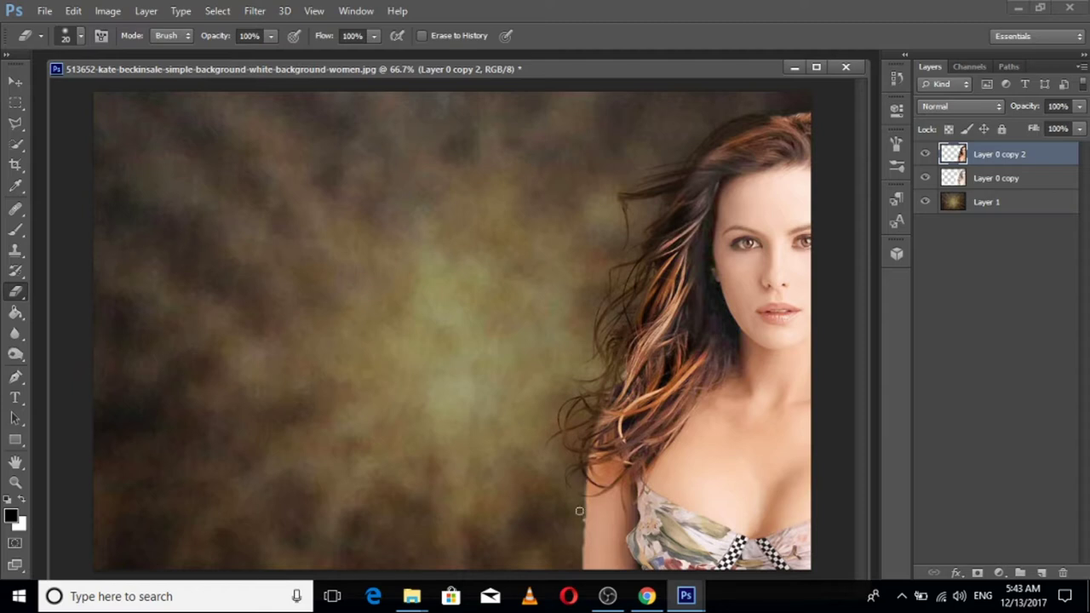
{"action": "left_click_drag", "start_coordinate": [582, 544], "coordinate": [581, 567]}
{"action": "left_click", "coordinate": [549, 240], "text": "alt"}
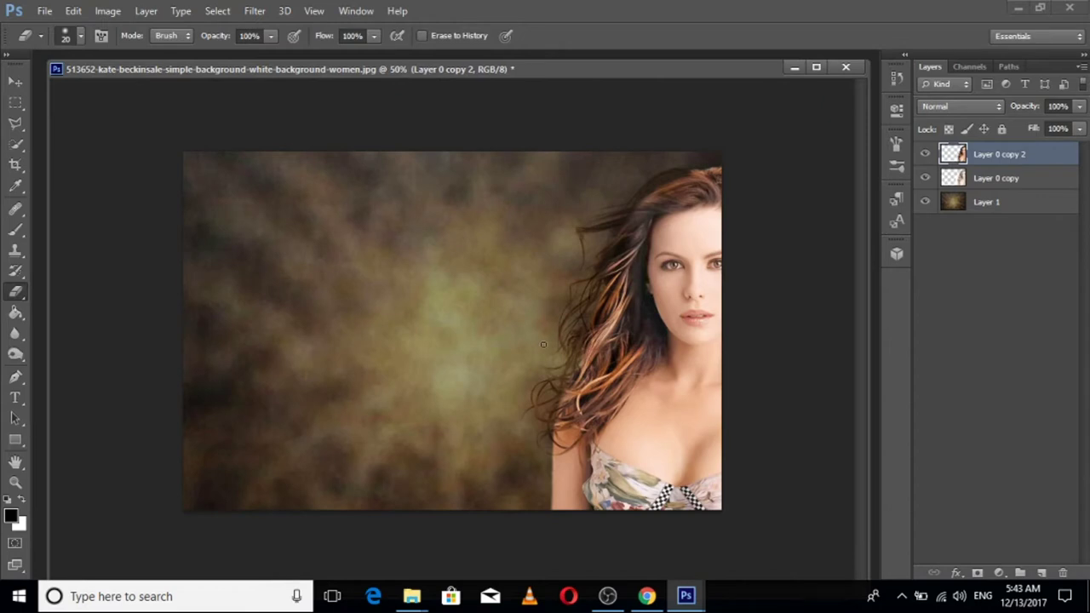
{"action": "left_click", "coordinate": [648, 596]}
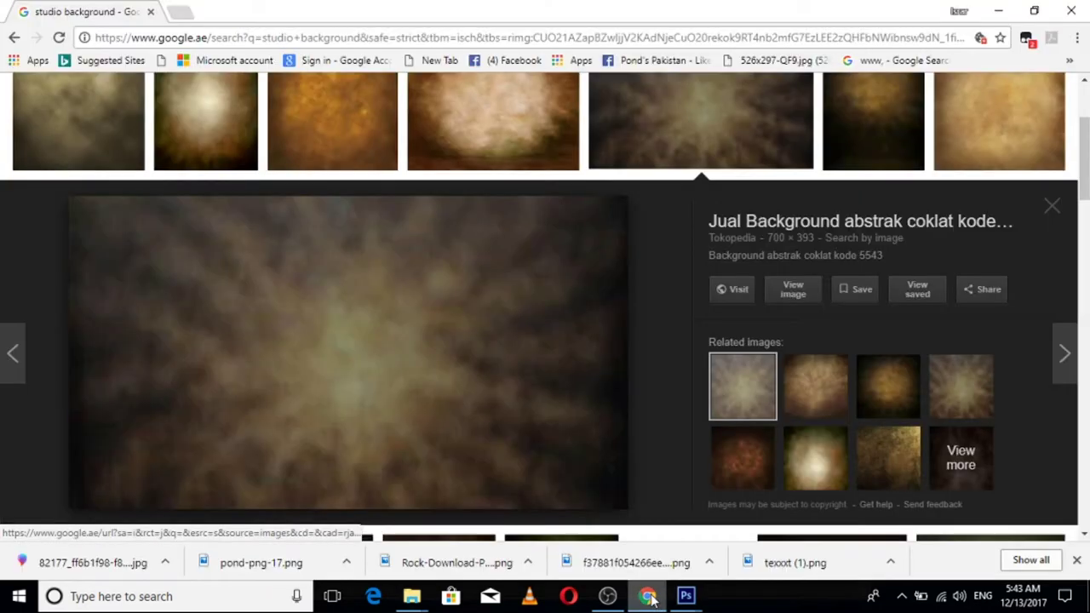
- Minimize Chrome from the taskbar to return to the Photoshop composite
{"action": "left_click", "coordinate": [650, 598]}
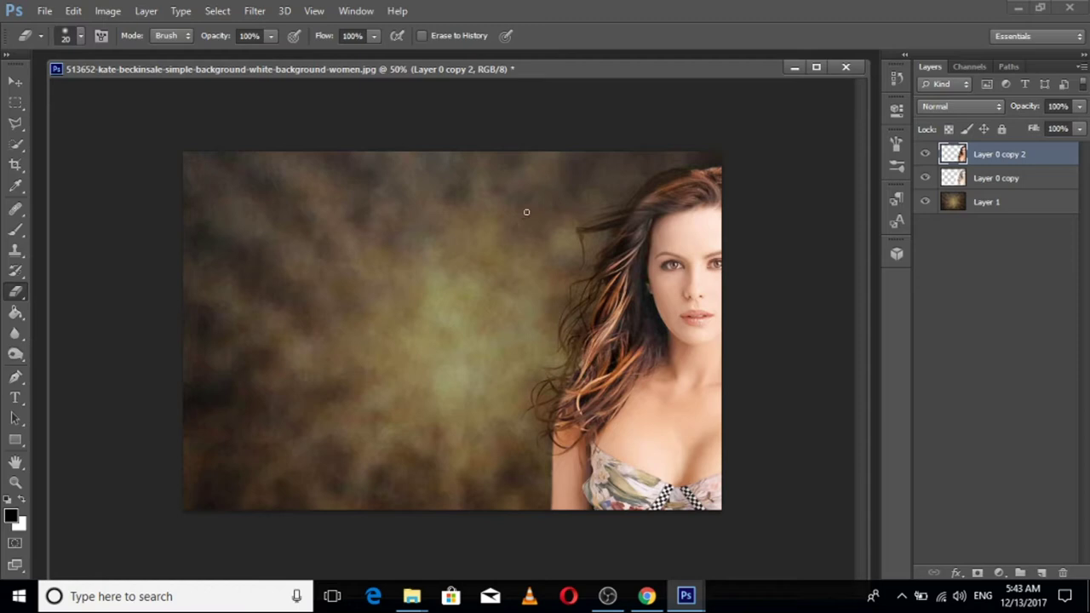
- Link both woman layers and scale them to about 117%, shifted slightly left
{"action": "left_click", "coordinate": [986, 178], "text": "shift"}
{"action": "left_click", "coordinate": [934, 573]}
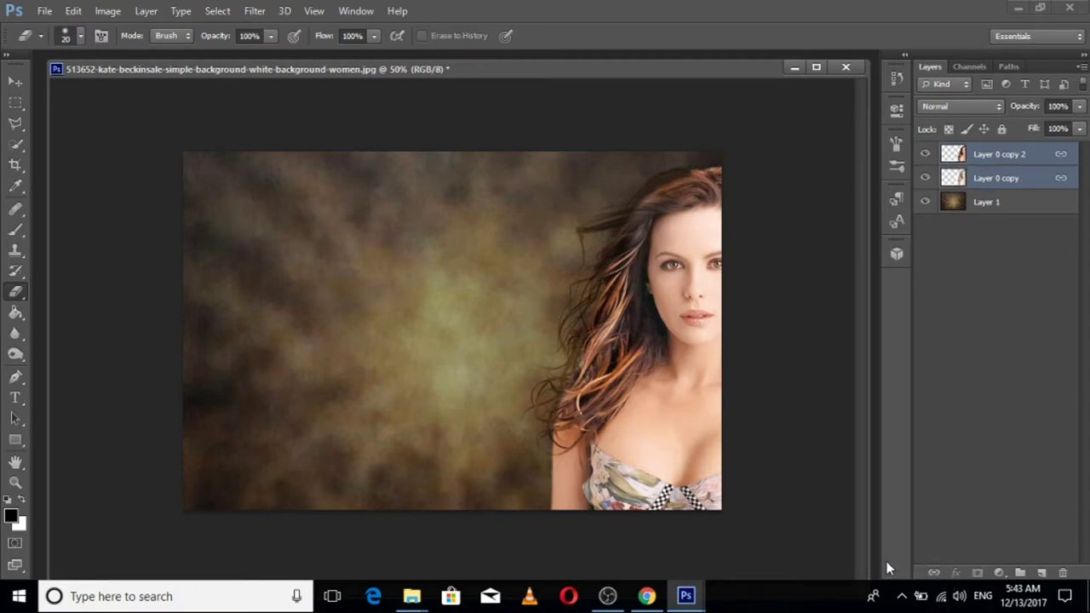
{"action": "key", "text": "ctrl+t"}
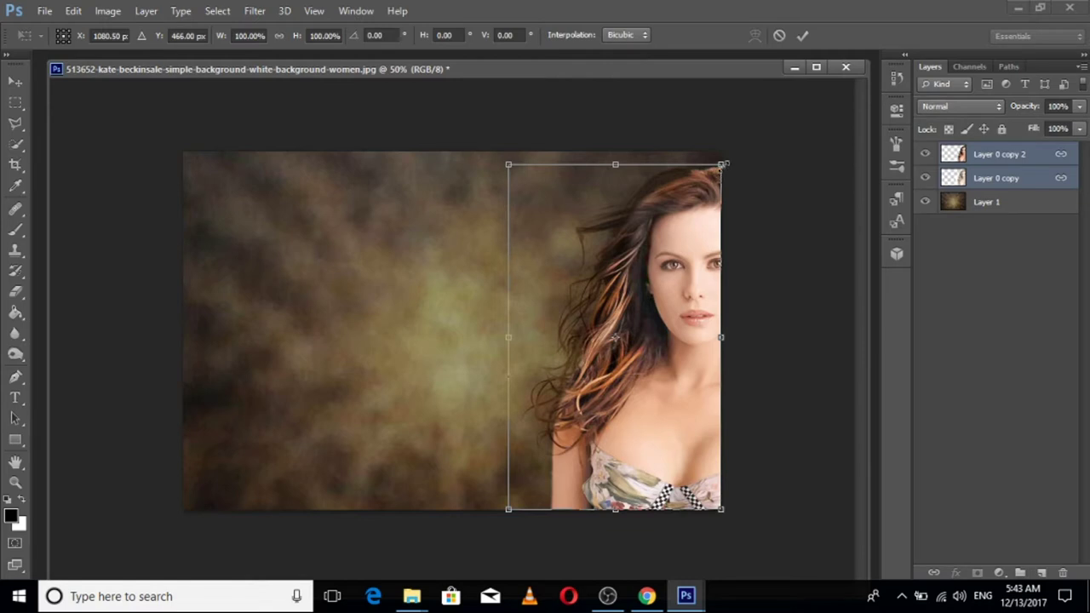
{"action": "left_click_drag", "start_coordinate": [728, 159], "coordinate": [740, 149]}
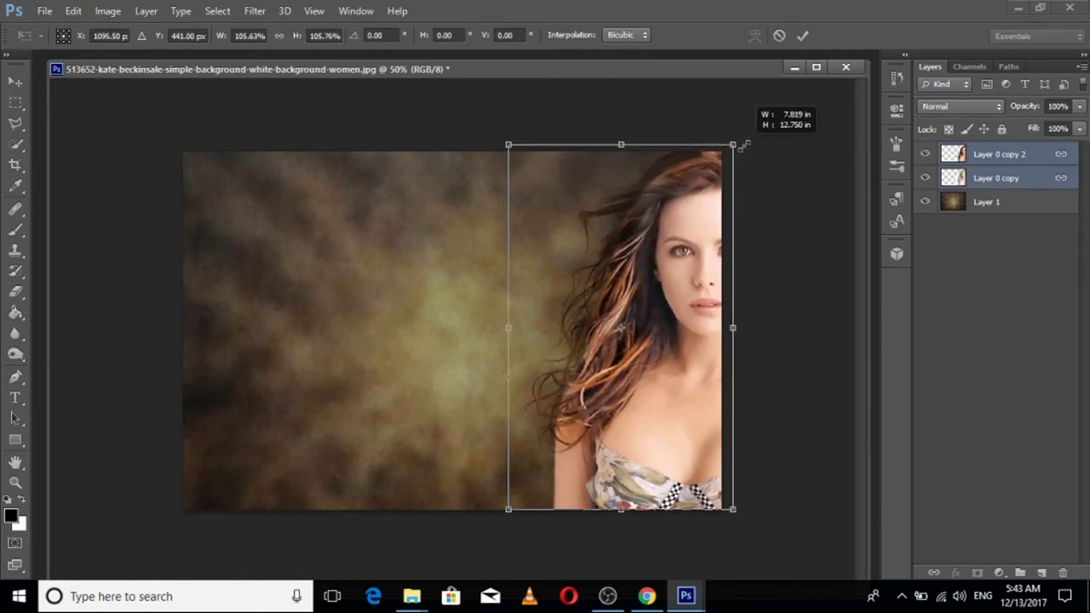
{"action": "left_click_drag", "start_coordinate": [740, 149], "coordinate": [758, 133]}
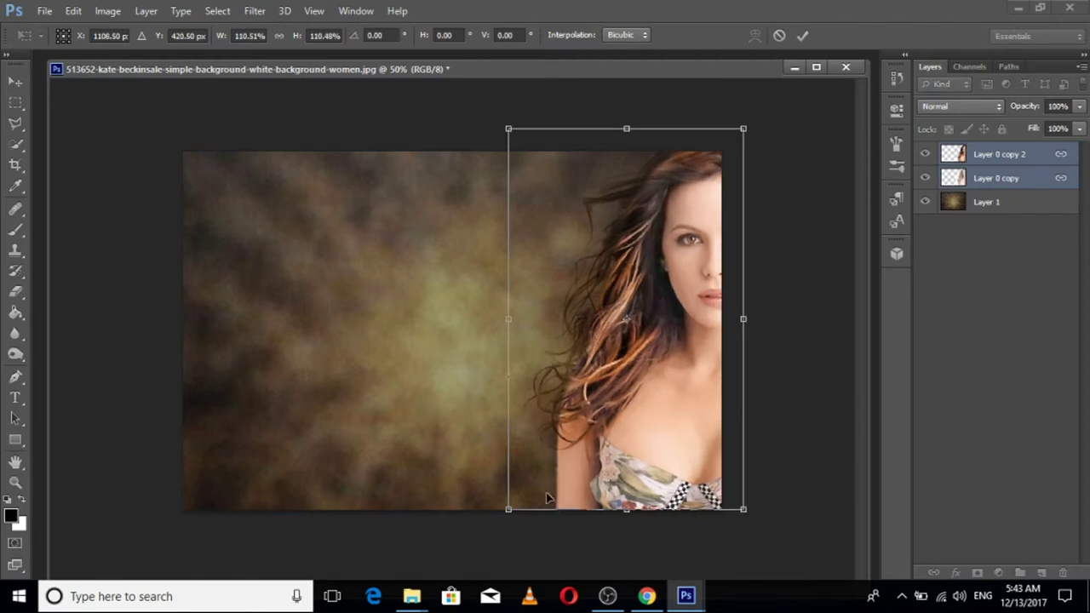
{"action": "left_click_drag", "start_coordinate": [704, 383], "coordinate": [689, 379]}
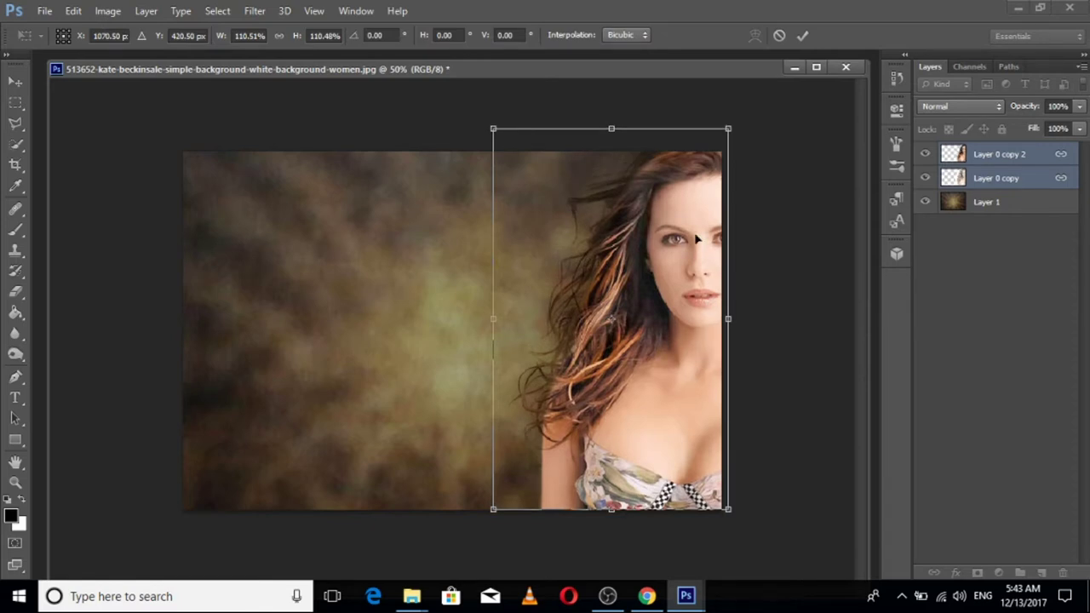
{"action": "left_click_drag", "start_coordinate": [488, 515], "coordinate": [475, 537]}
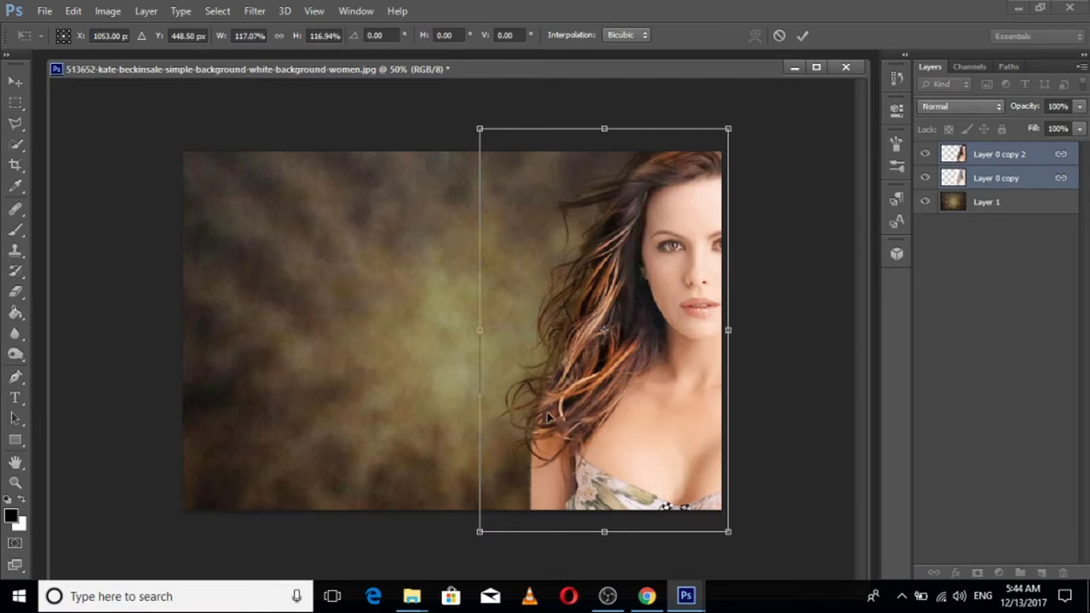
{"action": "key", "text": "Return"}
- Zoom in to 100% on the woman's face
{"action": "key", "text": "e"}
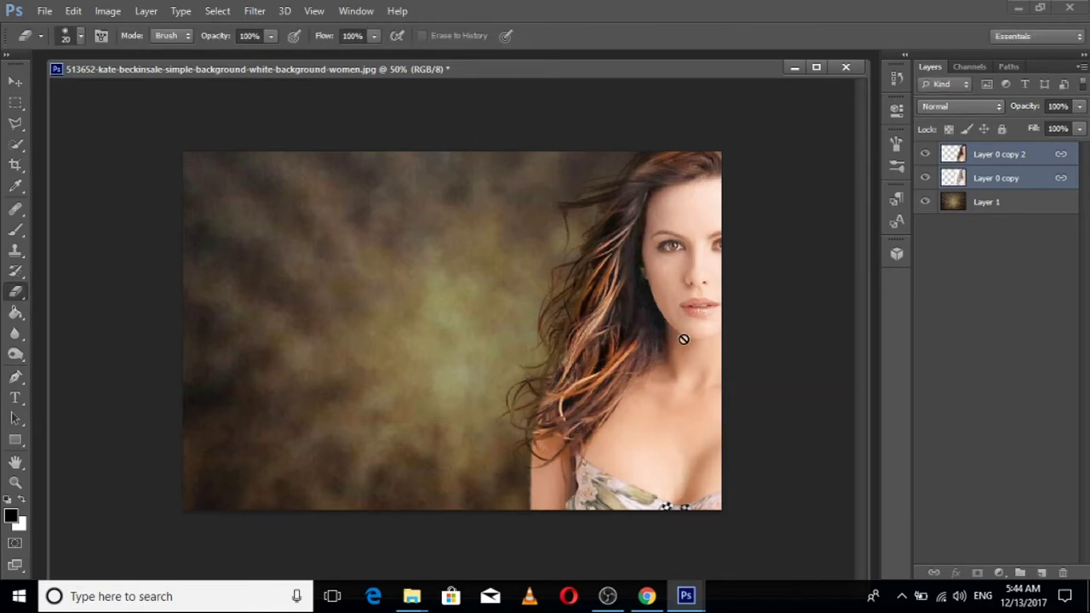
{"action": "key", "text": "ctrl+plus"}
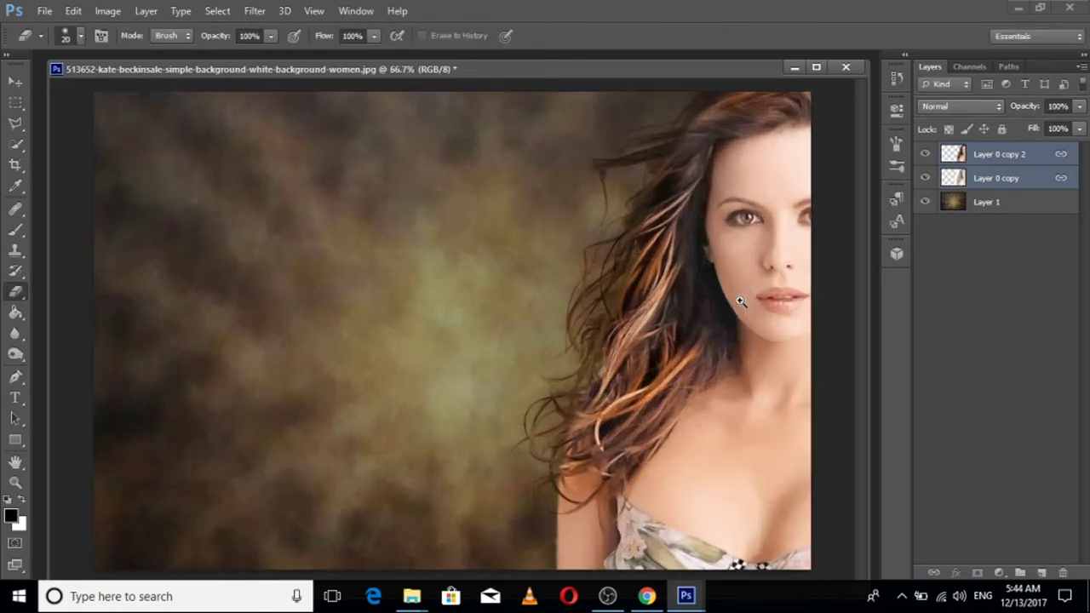
{"action": "left_click", "coordinate": [741, 300]}
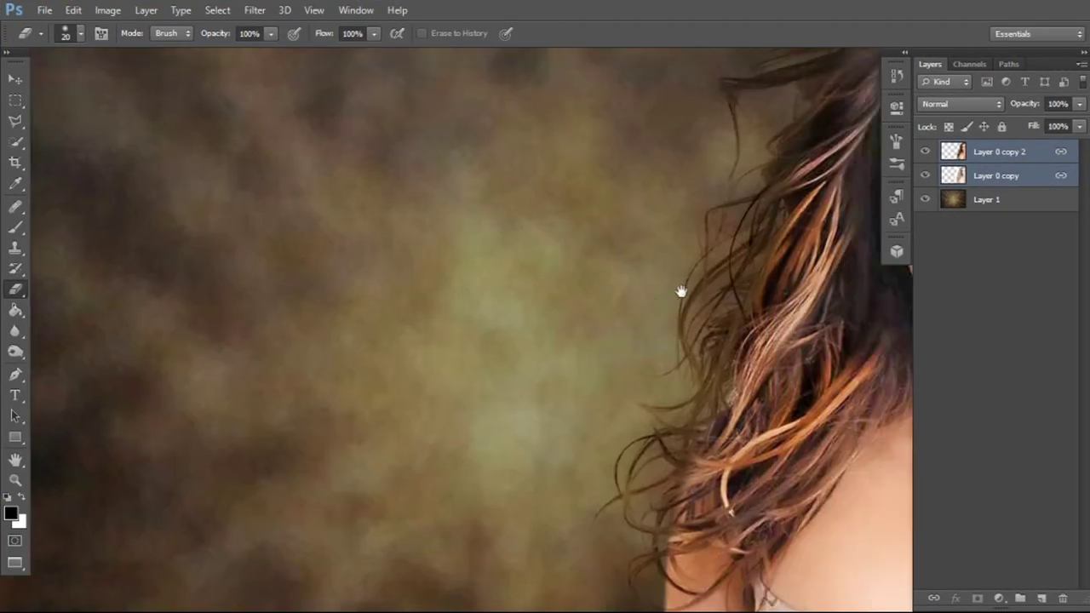
{"action": "left_click_drag", "start_coordinate": [682, 292], "coordinate": [452, 350]}
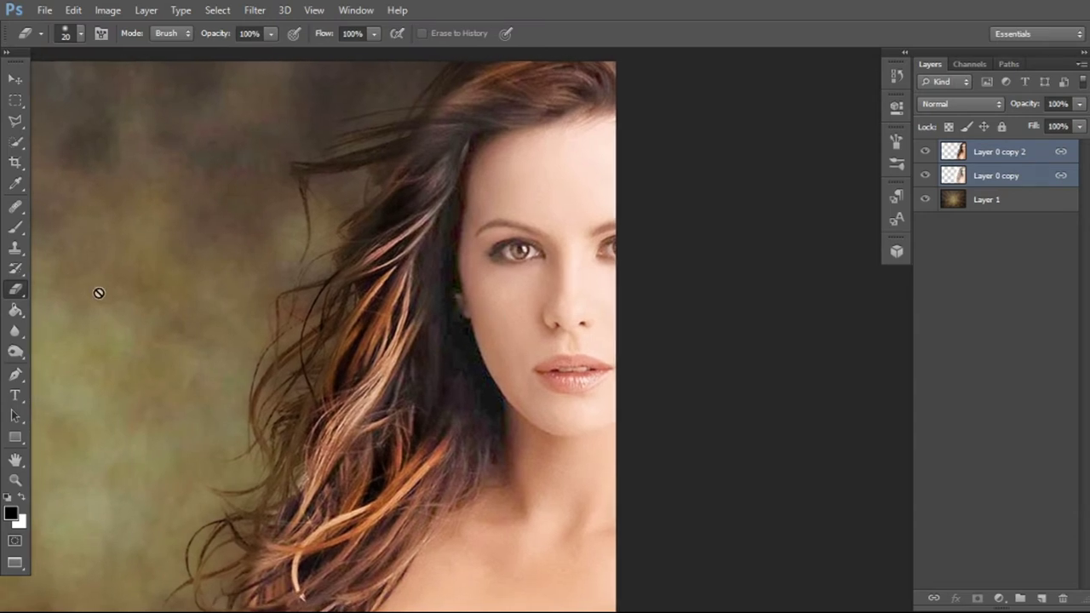
- Alt-click the nose bridge with the Clone Stamp on Layer 0 copy 2 to set the clone source
{"action": "left_click", "coordinate": [15, 247]}
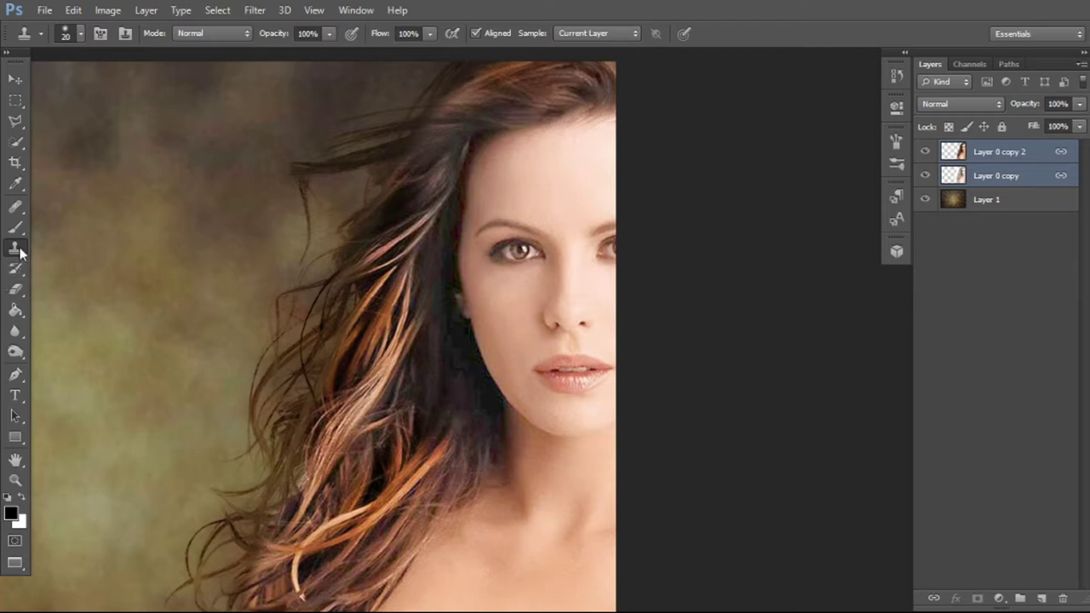
{"action": "left_click", "coordinate": [1004, 162]}
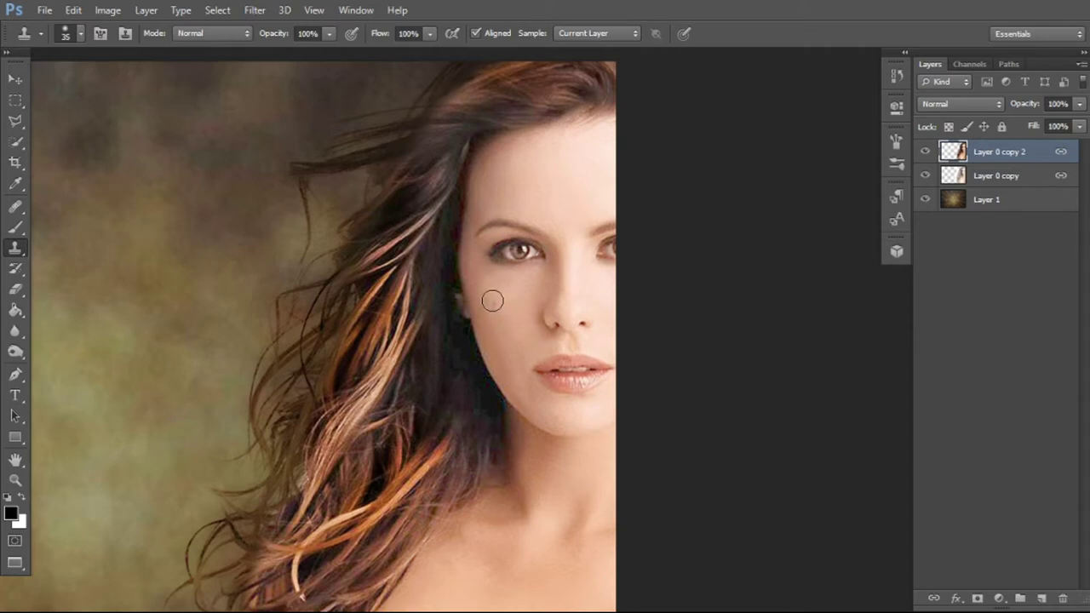
{"action": "key", "text": "alt"}
{"action": "left_click", "coordinate": [586, 278], "text": "alt"}
{"action": "left_click", "coordinate": [563, 378], "text": "alt"}
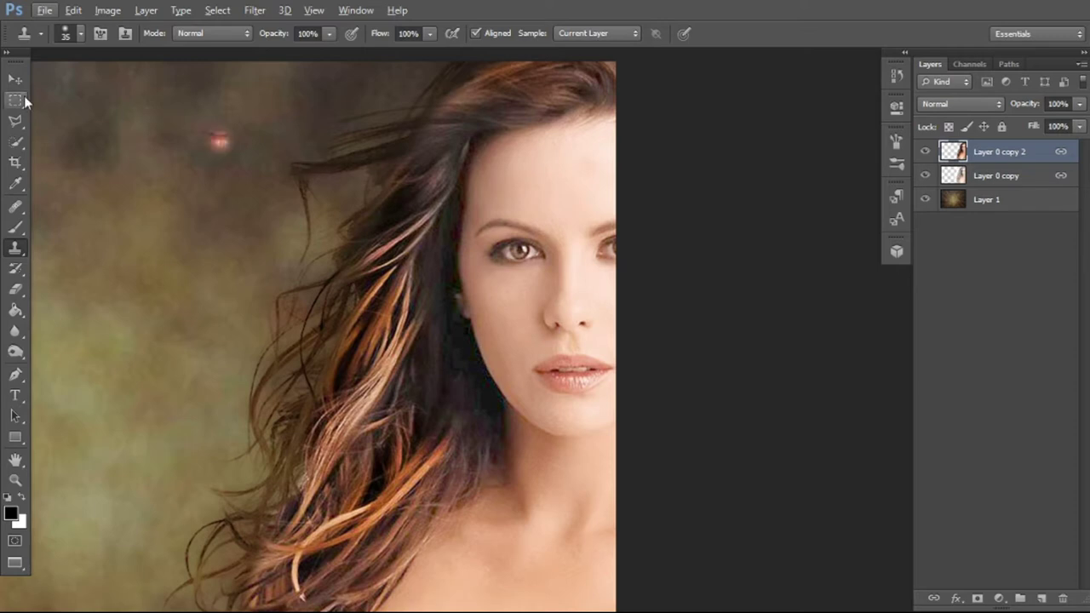
{"action": "left_click", "coordinate": [17, 144]}
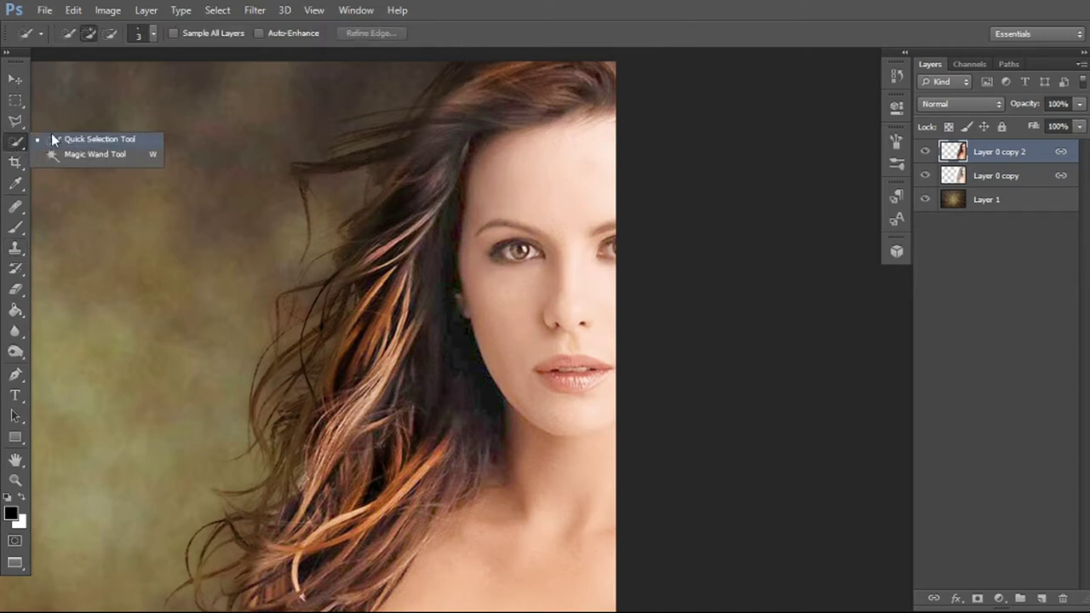
- Quick-select the forehead skin and extend the selection down the nose to the lip
{"action": "left_click", "coordinate": [66, 135]}
{"action": "left_click_drag", "start_coordinate": [558, 179], "coordinate": [580, 241]}
{"action": "mouse_move", "coordinate": [576, 279]}
{"action": "left_mouse_down"}
{"action": "mouse_move", "coordinate": [584, 313]}
{"action": "mouse_move", "coordinate": [555, 501]}
{"action": "mouse_move", "coordinate": [483, 587]}
{"action": "mouse_move", "coordinate": [468, 589]}
{"action": "left_mouse_up"}
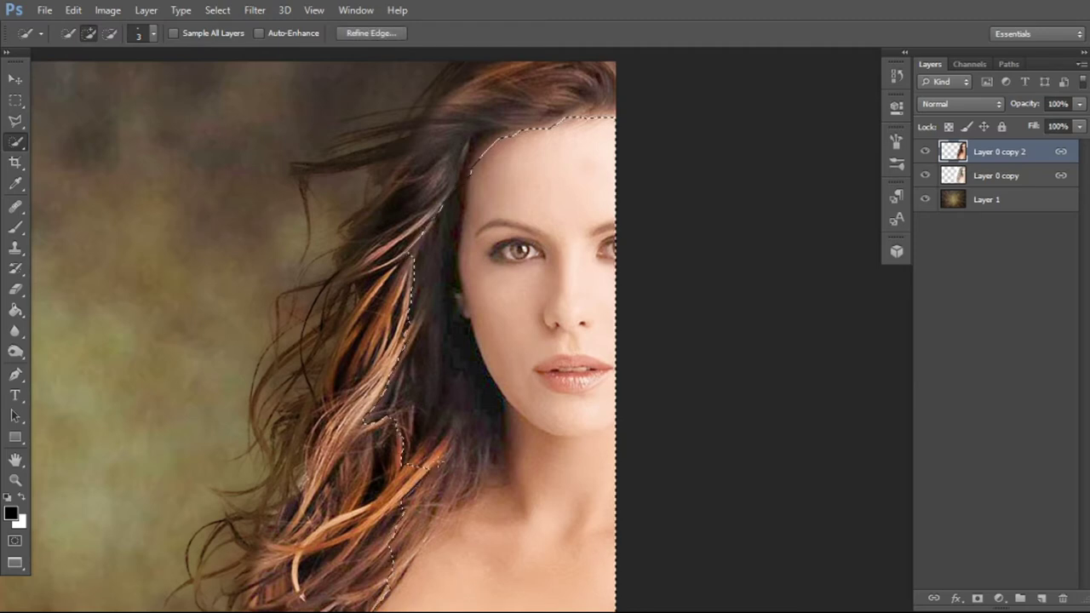
- Switch from the freehand Lasso to the Polygonal Lasso
{"action": "left_click", "coordinate": [13, 124]}
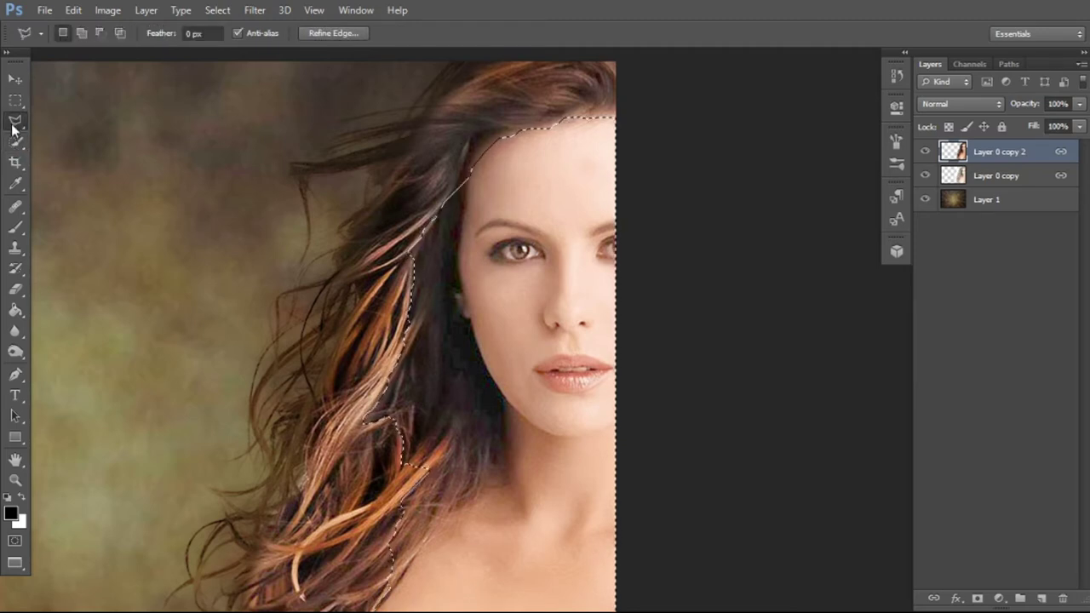
{"action": "right_click", "coordinate": [13, 127]}
{"action": "left_click", "coordinate": [77, 119]}
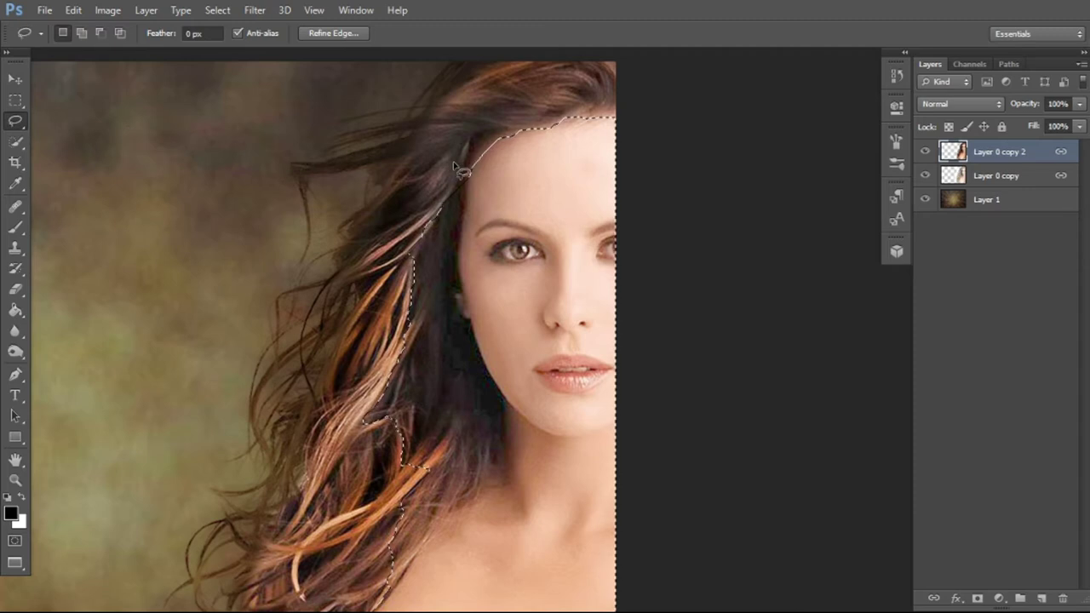
{"action": "left_click", "coordinate": [43, 34]}
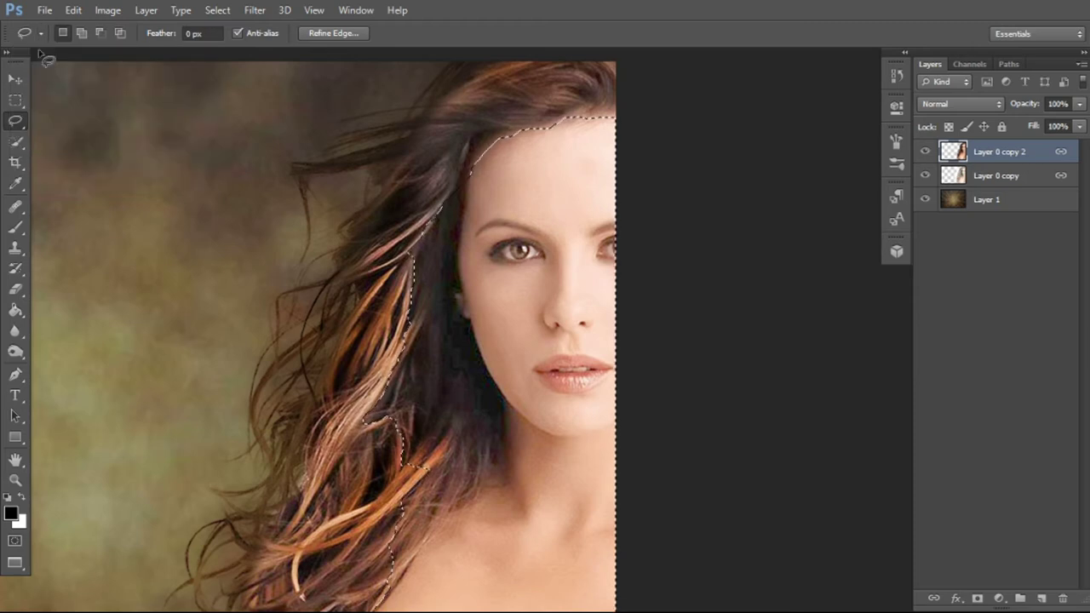
{"action": "right_click", "coordinate": [15, 120]}
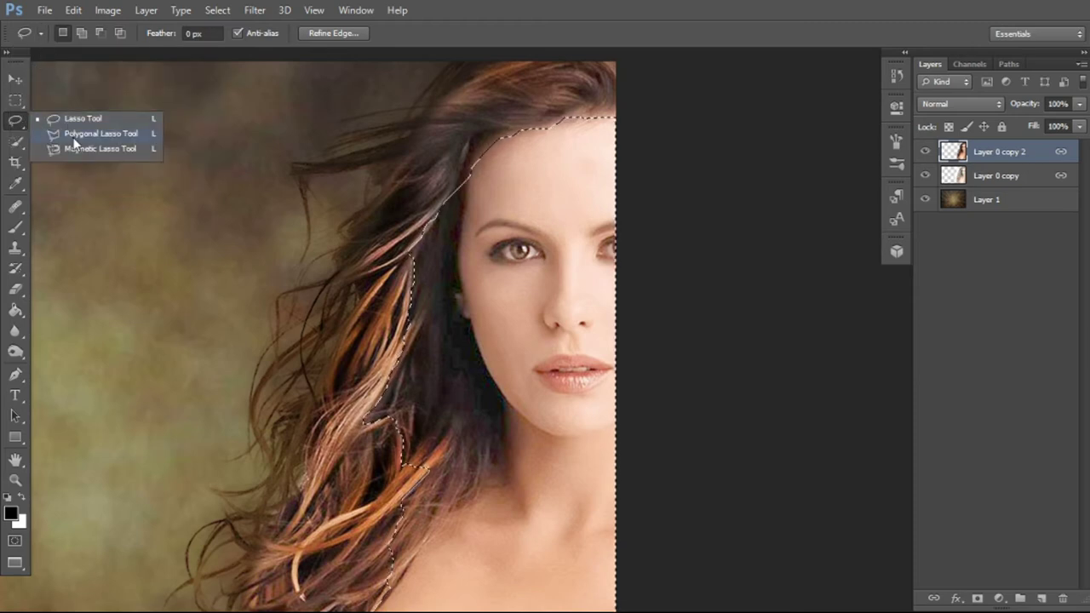
{"action": "left_click", "coordinate": [101, 134]}
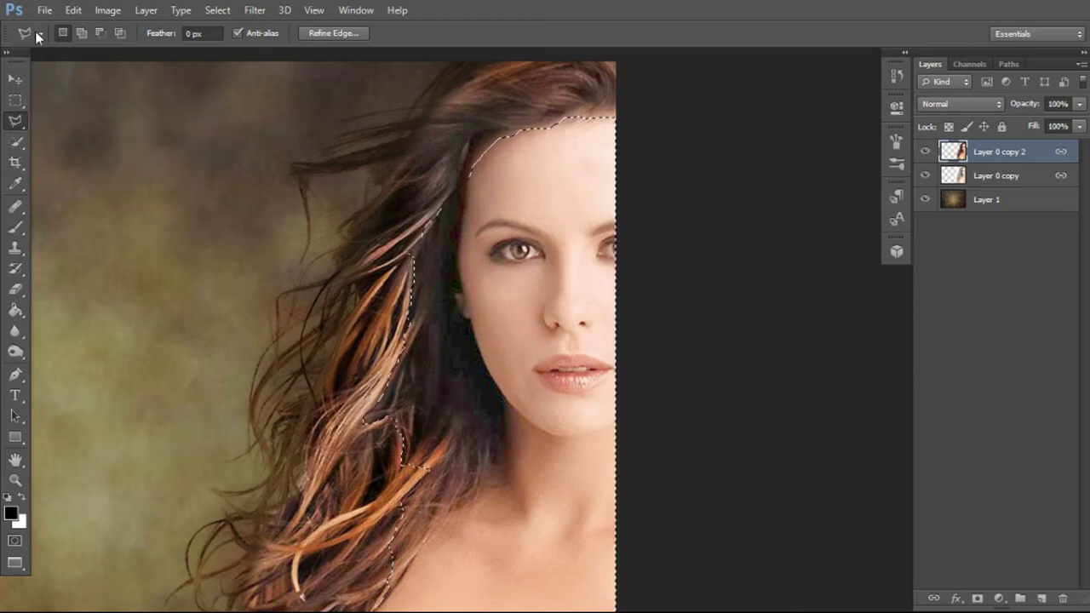
- Subtract the hair by tracing along the hairline, face edge and jawline with Alt held
{"action": "key", "text": "alt"}
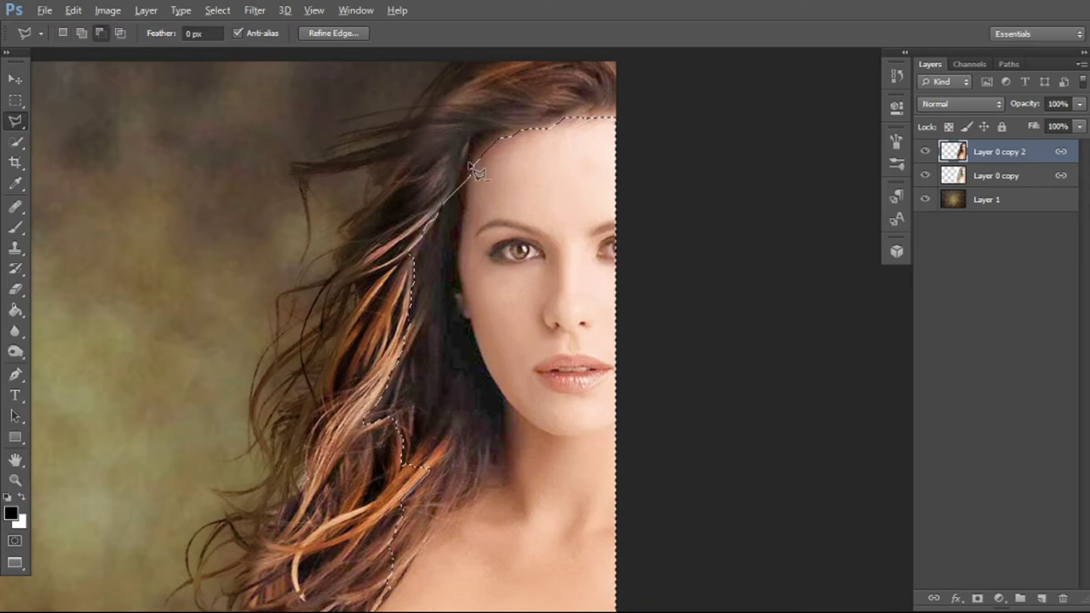
{"action": "left_click", "coordinate": [466, 175]}
{"action": "left_click_drag", "start_coordinate": [467, 221], "coordinate": [476, 341]}
{"action": "left_click_drag", "start_coordinate": [488, 380], "coordinate": [506, 461]}
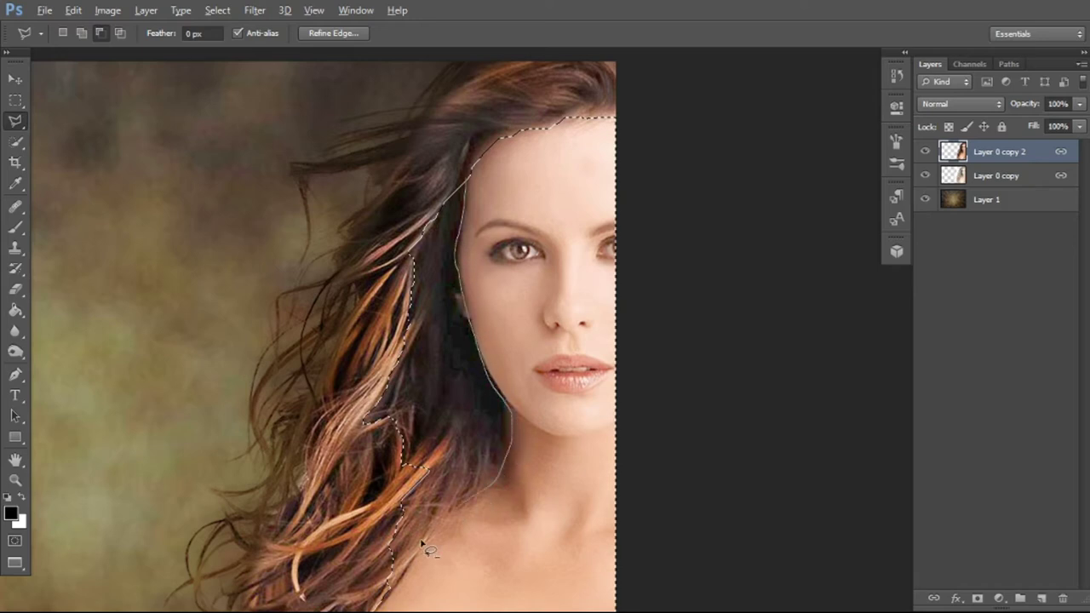
{"action": "double_click", "coordinate": [375, 594]}
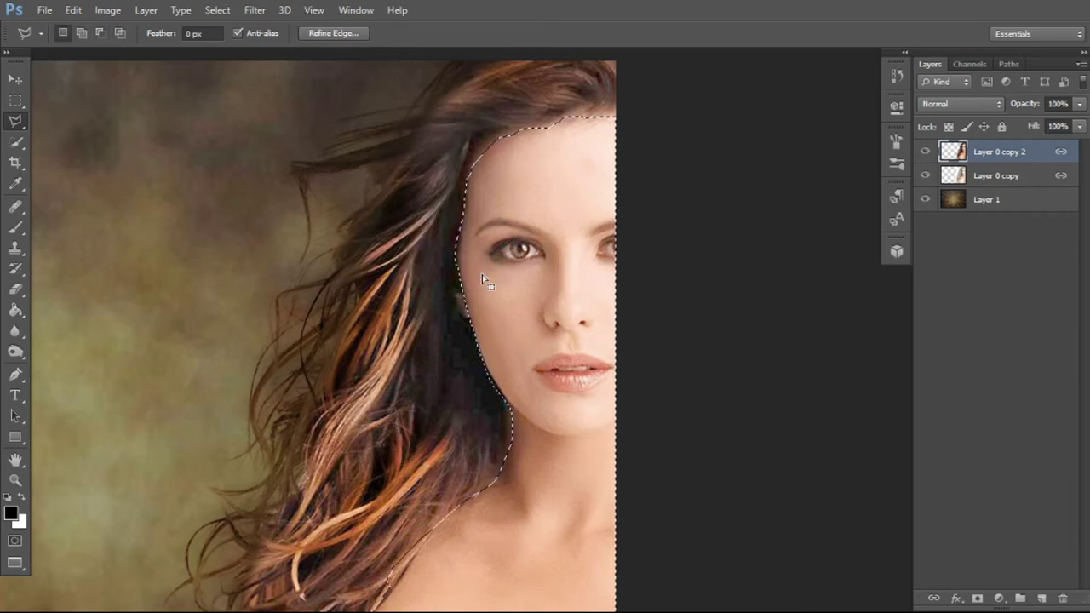
{"action": "right_click", "coordinate": [513, 210]}
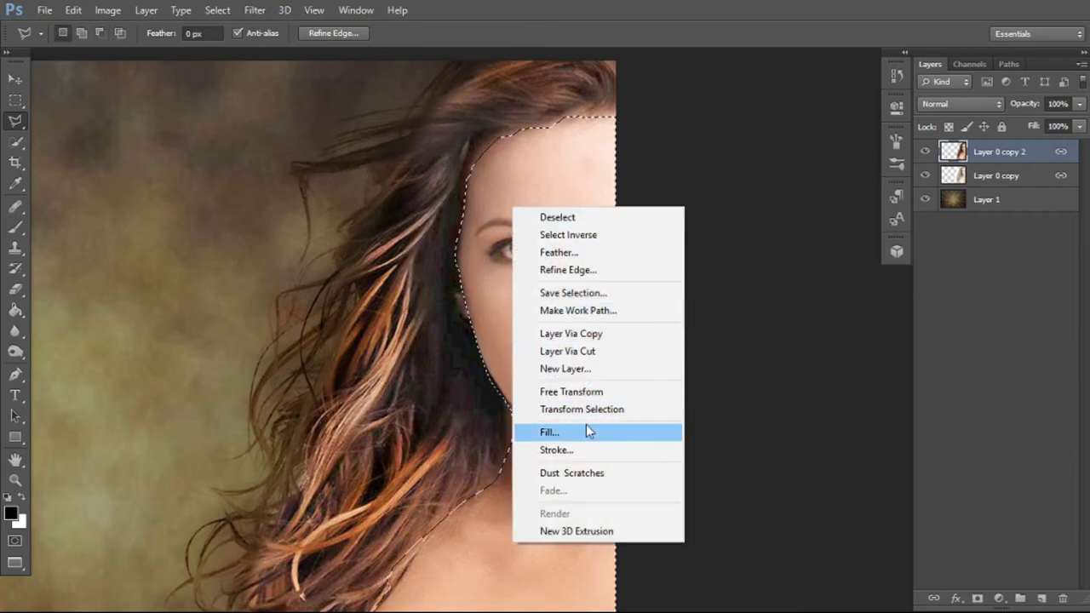
- Feather the face selection by 10 pixels
{"action": "left_click", "coordinate": [597, 252]}
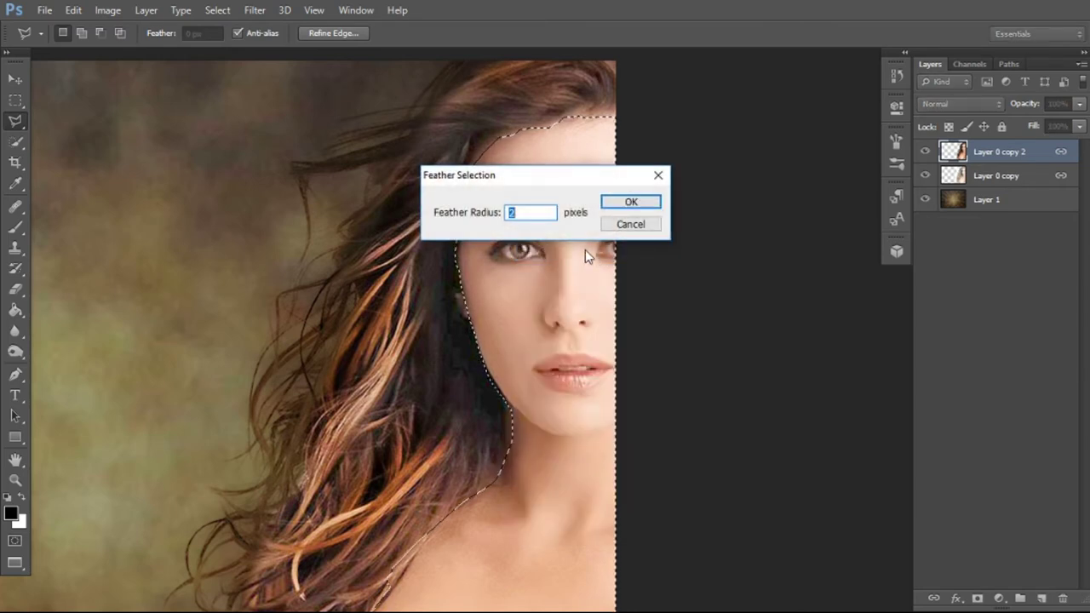
{"action": "type", "text": "10"}
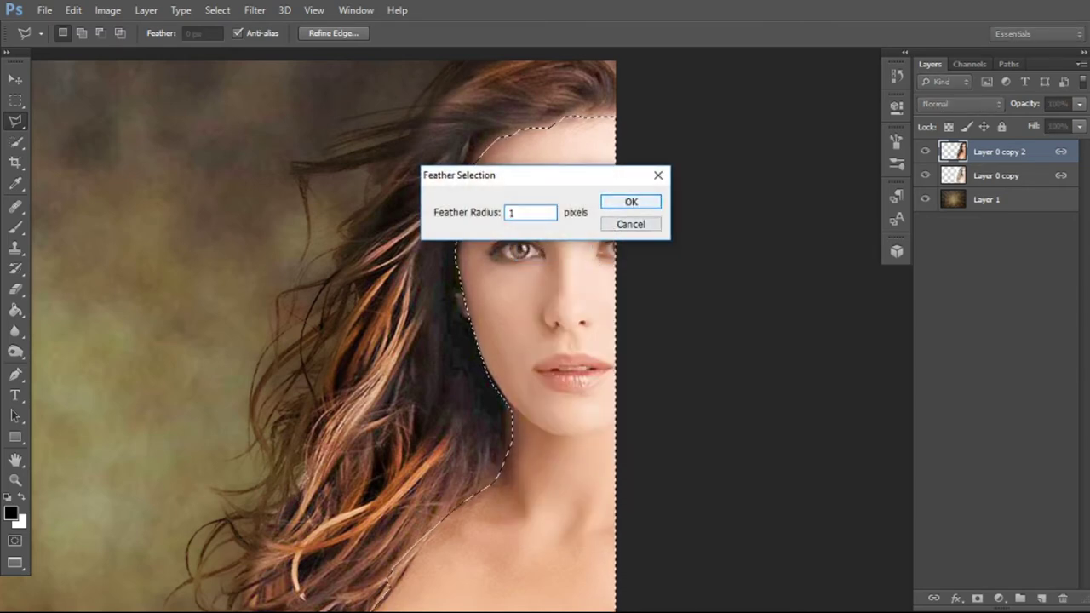
{"action": "left_click", "coordinate": [630, 202]}
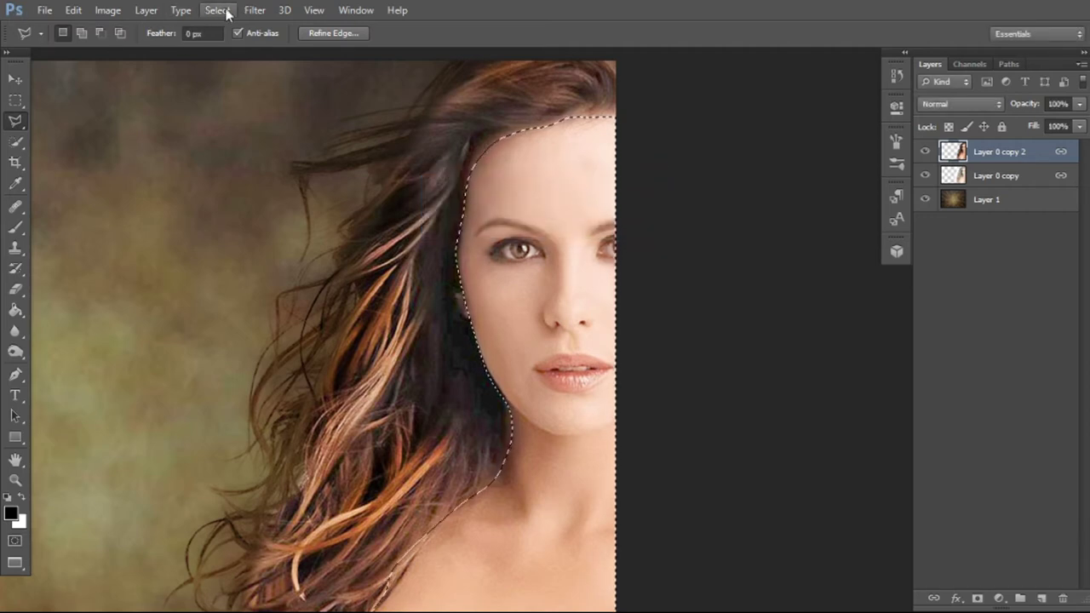
- Apply Portraiture skin smoothing with the preview zoomed to 50% and no transparency mask
{"action": "left_click", "coordinate": [254, 11]}
{"action": "mouse_move", "coordinate": [281, 254]}
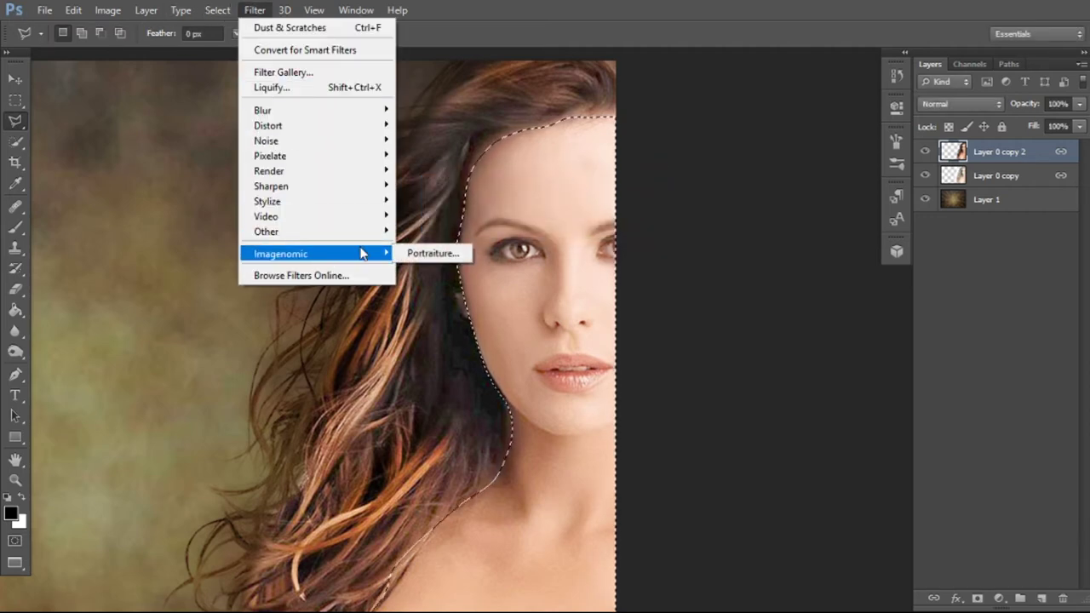
{"action": "left_click", "coordinate": [430, 254]}
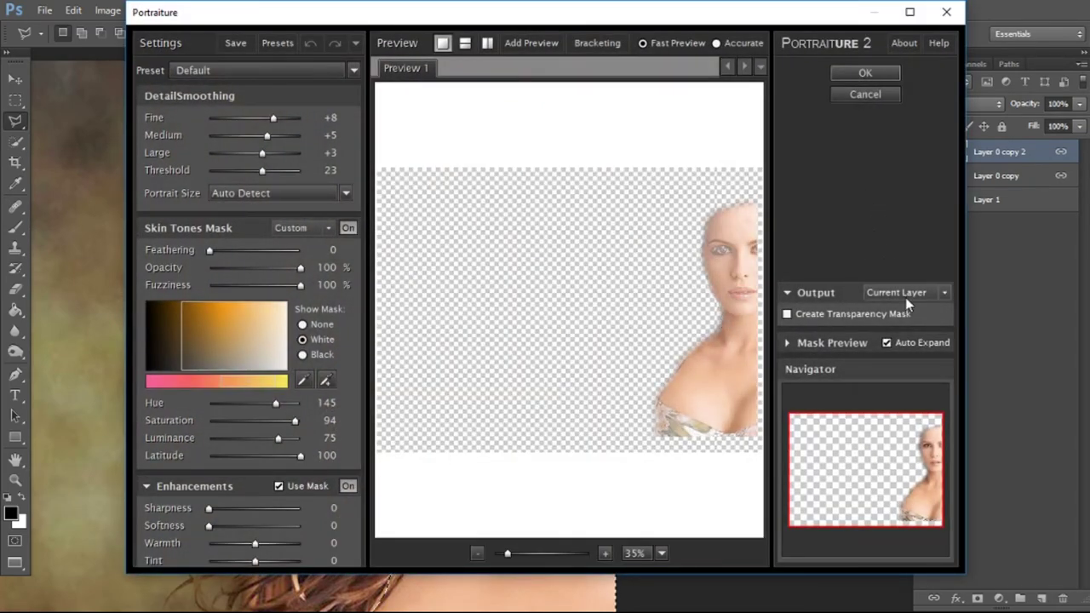
{"action": "left_click", "coordinate": [788, 315]}
{"action": "left_click", "coordinate": [788, 314]}
{"action": "left_click", "coordinate": [737, 320]}
{"action": "left_click_drag", "start_coordinate": [732, 315], "coordinate": [598, 372]}
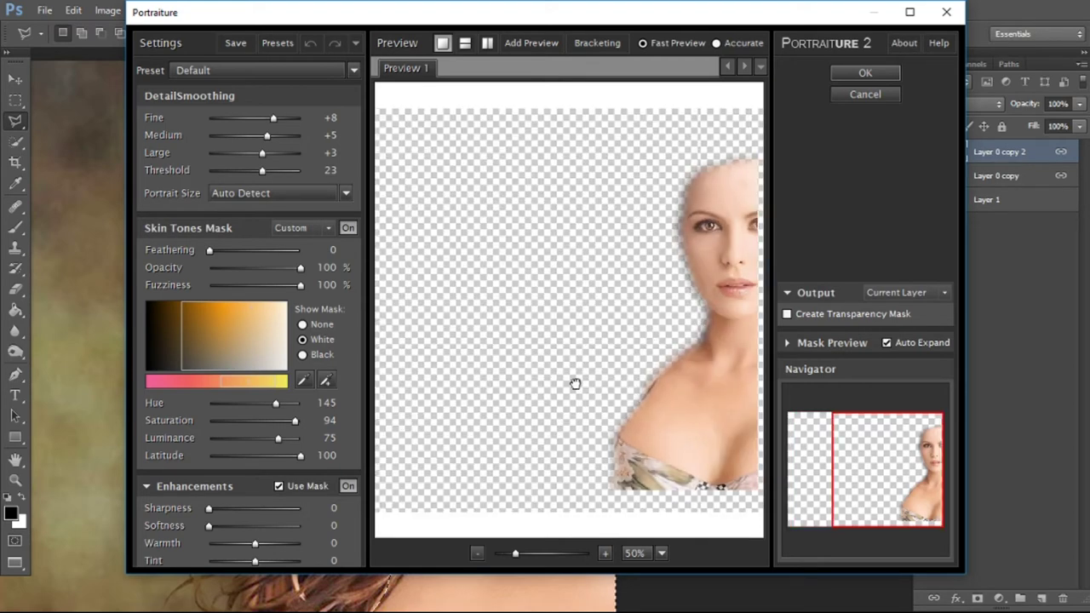
{"action": "left_click", "coordinate": [858, 74]}
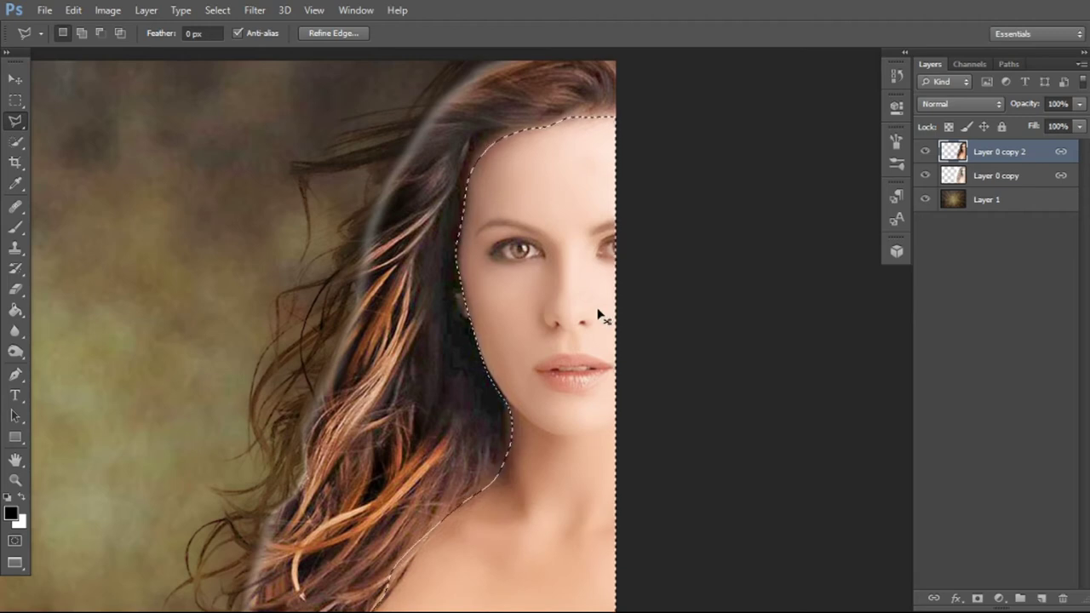
- Fade the Portraiture smoothing down to 18% opacity
{"action": "key", "text": "ctrl+shift+f"}
{"action": "left_click_drag", "start_coordinate": [531, 219], "coordinate": [485, 219]}
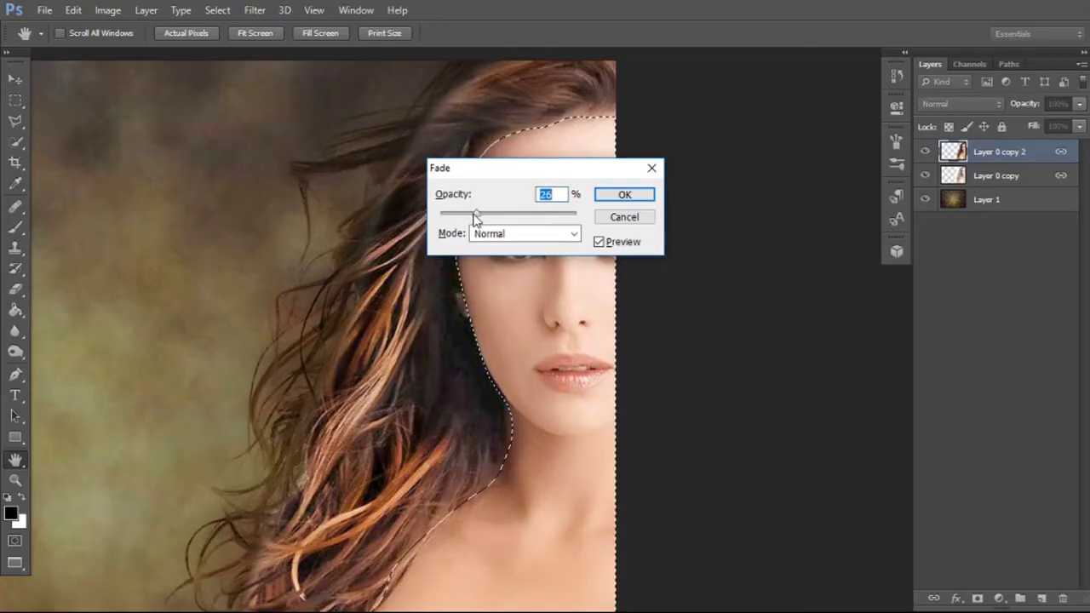
{"action": "left_click_drag", "start_coordinate": [467, 220], "coordinate": [461, 220]}
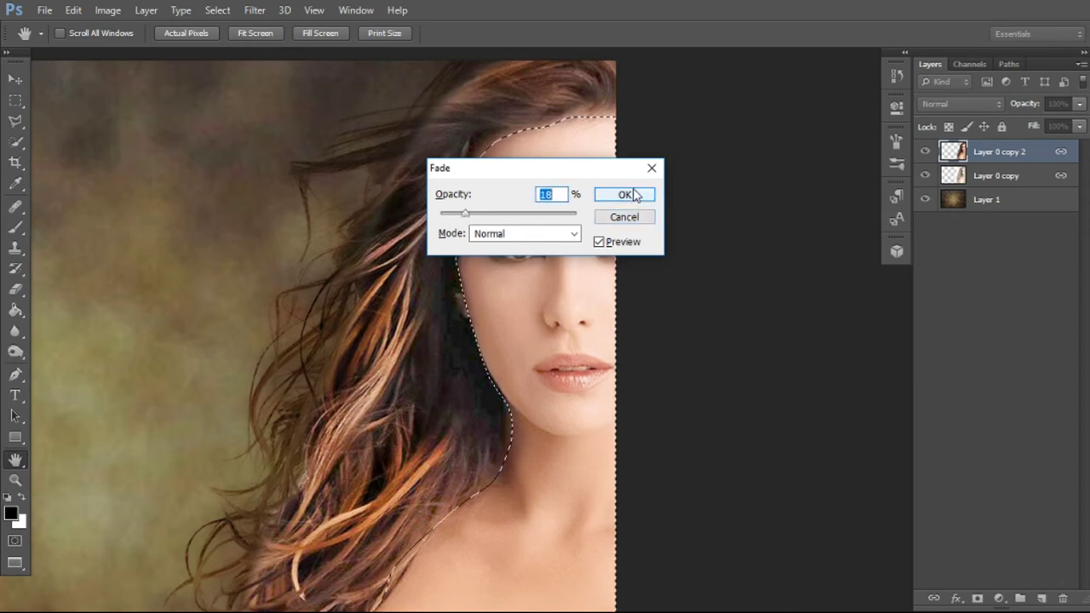
{"action": "left_click", "coordinate": [627, 196]}
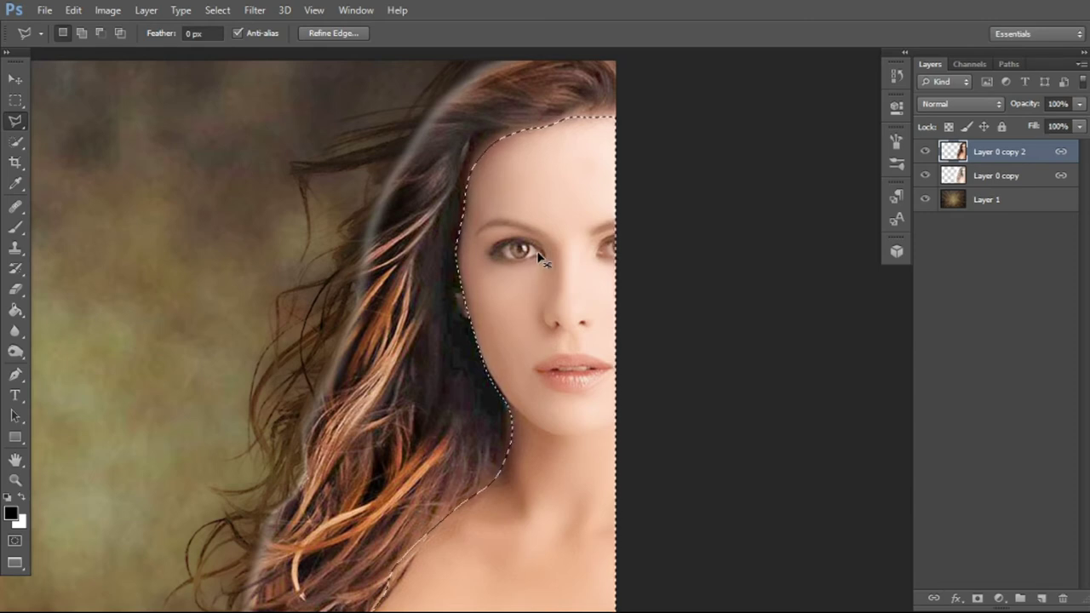
- Fade the smoothing further to 14% opacity and deselect the face
{"action": "key", "text": "ctrl+shift+f"}
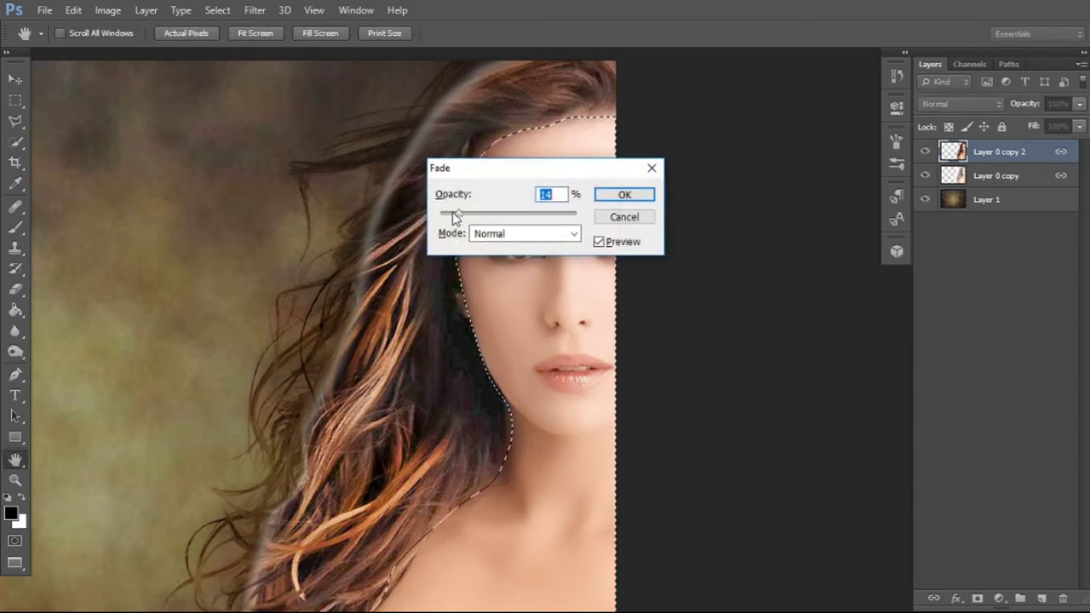
{"action": "left_click", "coordinate": [449, 214]}
{"action": "left_click", "coordinate": [623, 195]}
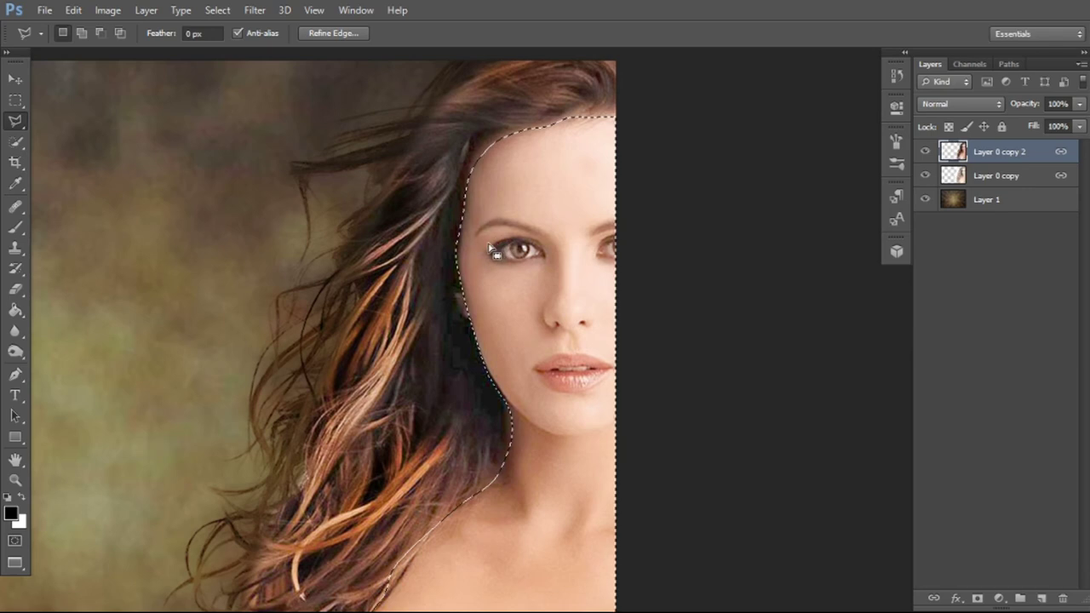
{"action": "key", "text": "ctrl+d"}
- Apply a Gaussian Blur of about 14.1 pixels to the Layer 1 background
{"action": "left_click", "coordinate": [499, 372], "text": "ctrl+alt"}
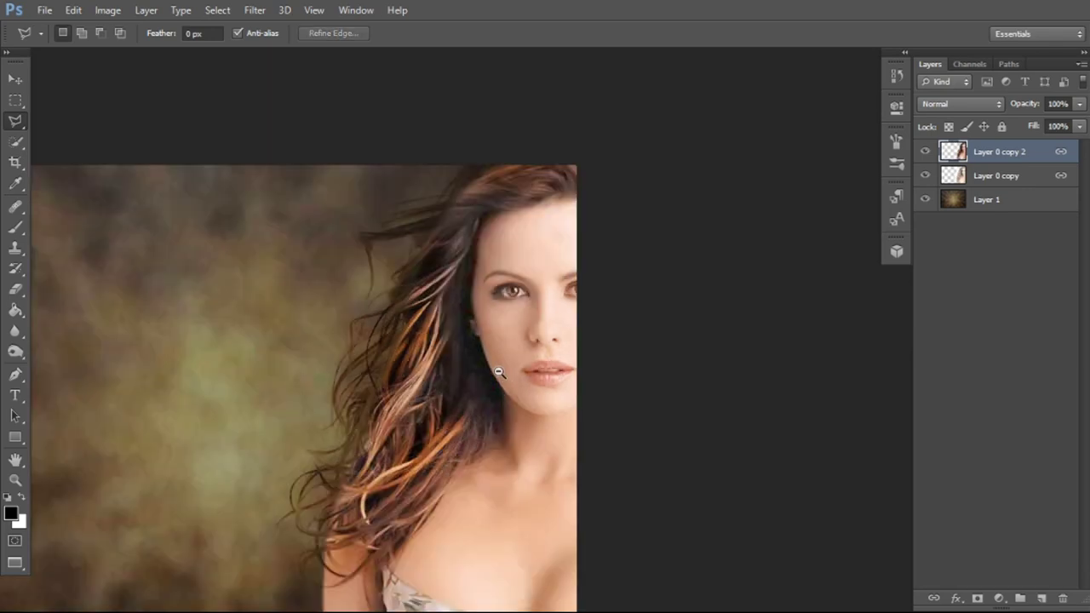
{"action": "left_click", "coordinate": [490, 367], "text": "ctrl+alt"}
{"action": "left_click_drag", "start_coordinate": [509, 261], "coordinate": [517, 256]}
{"action": "left_click_drag", "start_coordinate": [414, 414], "coordinate": [514, 264]}
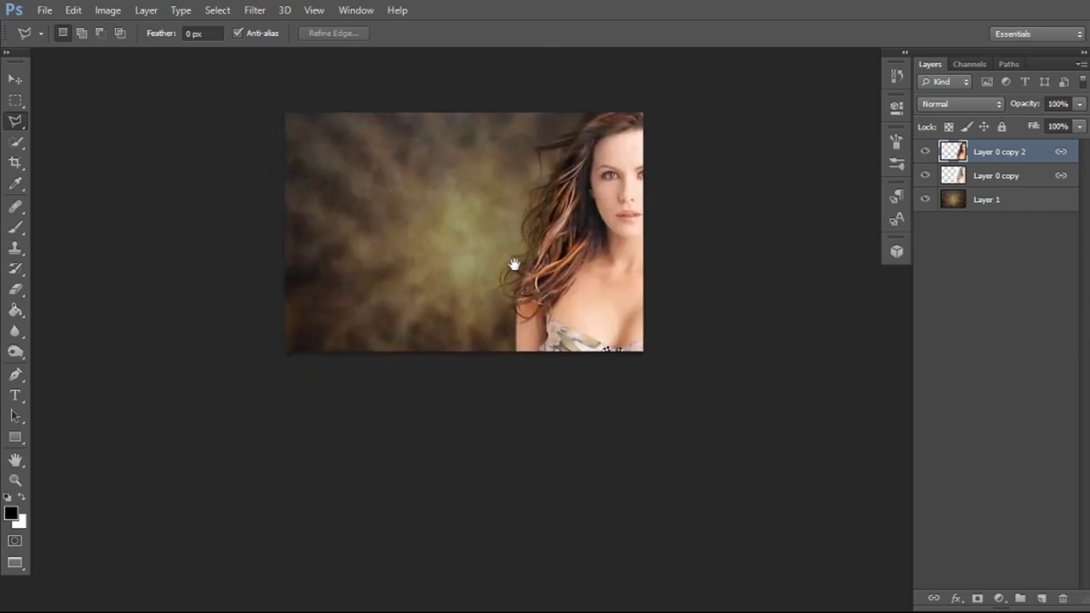
{"action": "left_click", "coordinate": [516, 264], "text": "ctrl"}
{"action": "left_click_drag", "start_coordinate": [463, 159], "coordinate": [501, 278]}
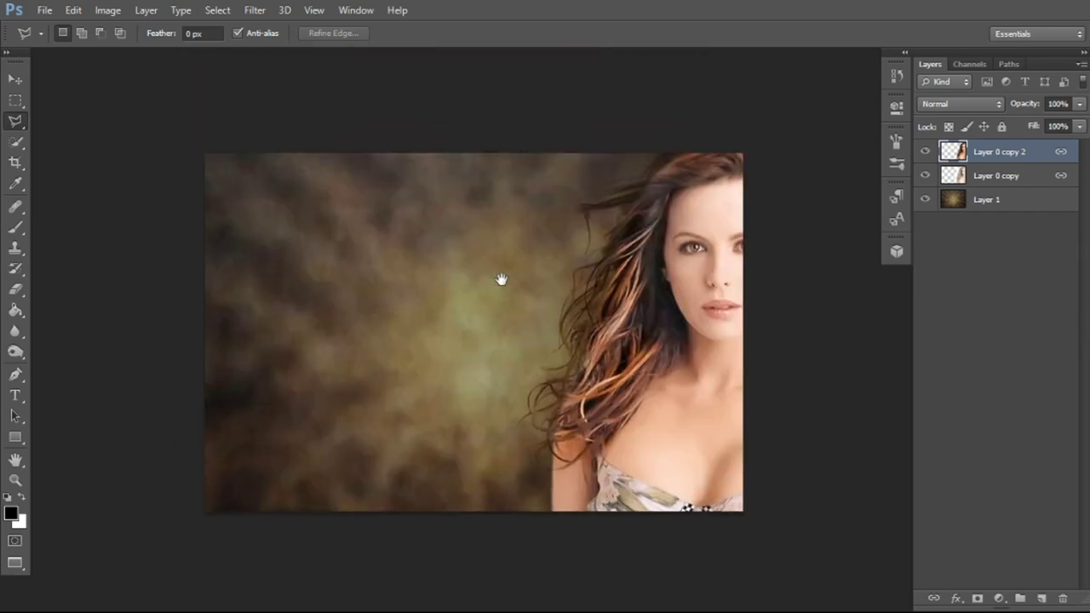
{"action": "left_click", "coordinate": [985, 201]}
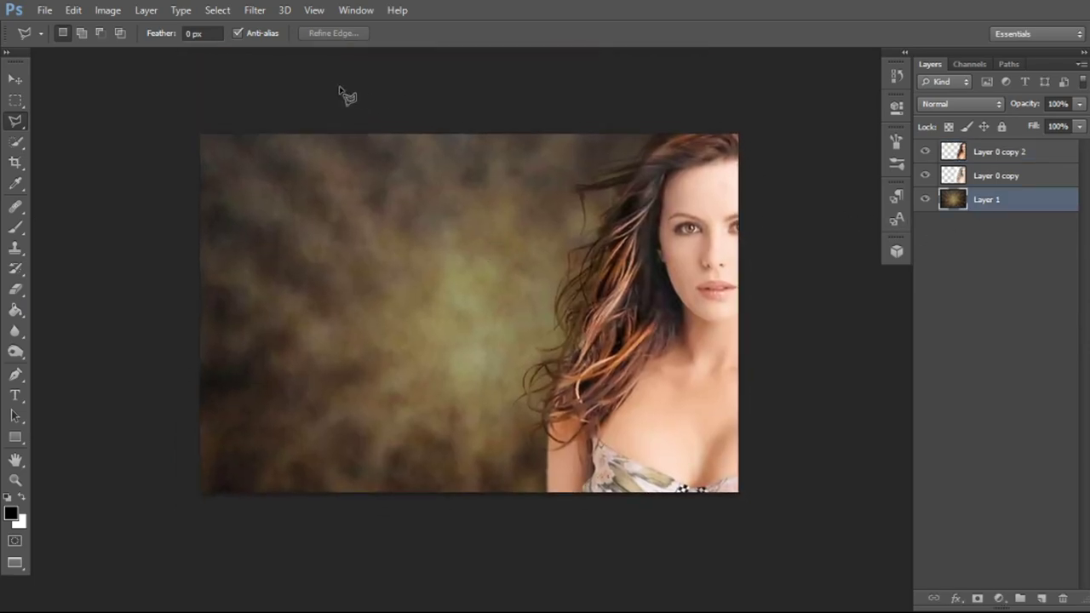
{"action": "left_click", "coordinate": [252, 12]}
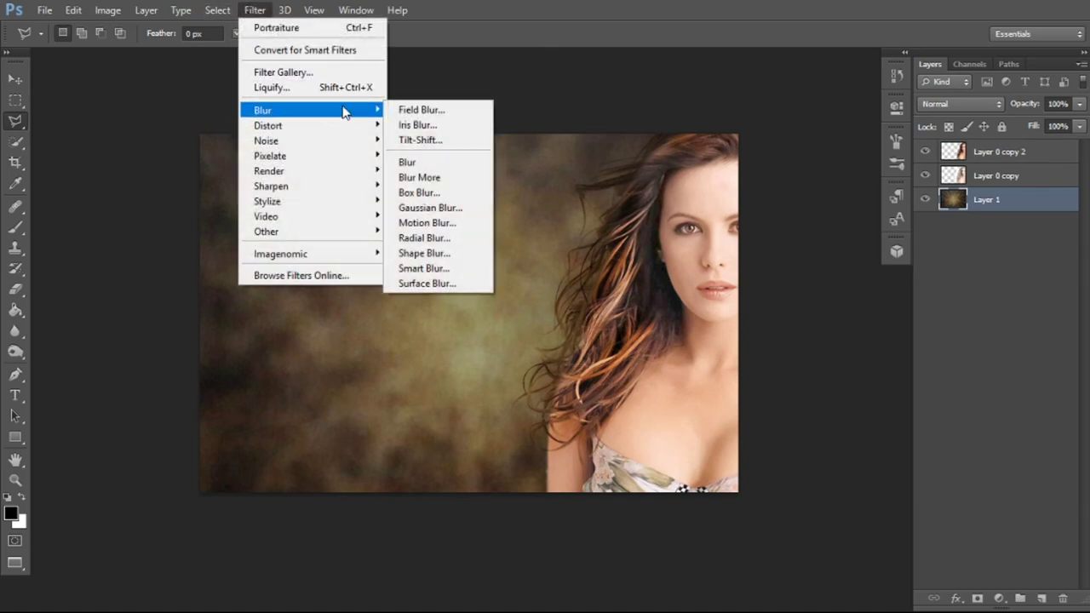
{"action": "mouse_move", "coordinate": [263, 110]}
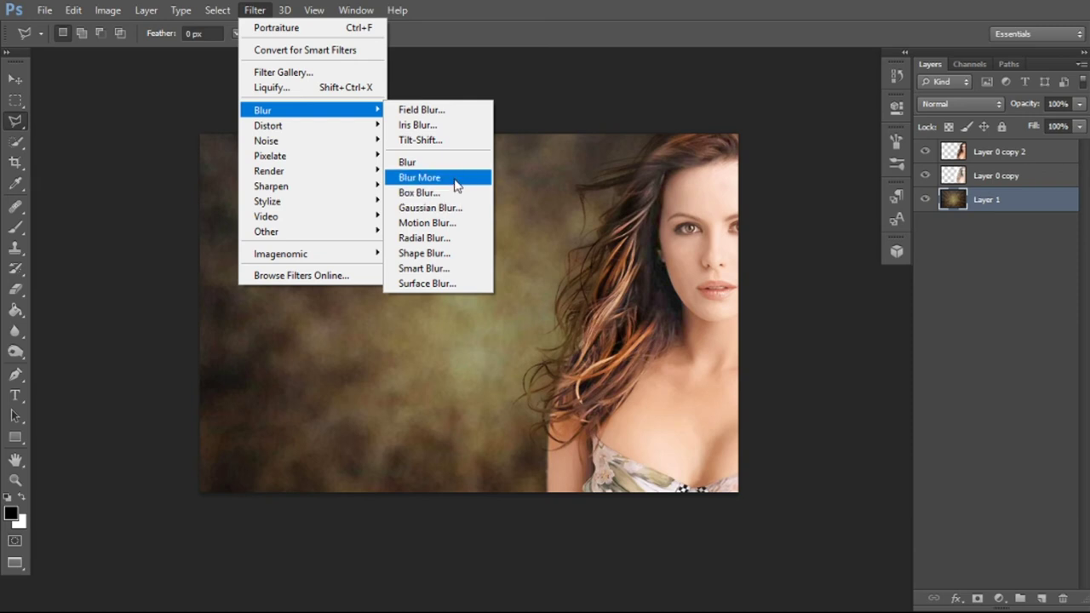
{"action": "left_click", "coordinate": [452, 208]}
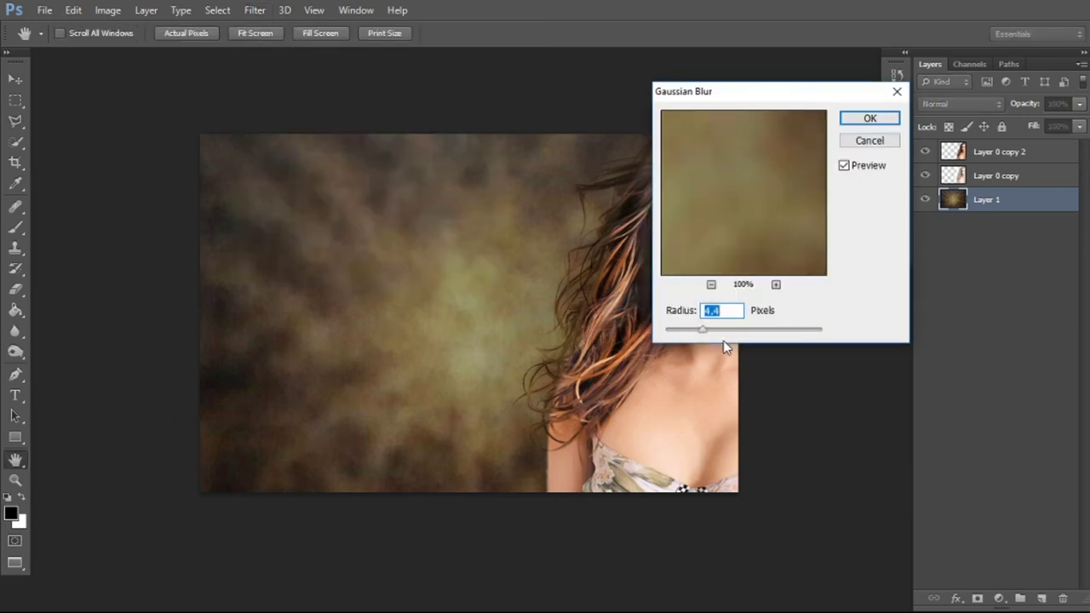
{"action": "left_click_drag", "start_coordinate": [726, 331], "coordinate": [732, 331]}
{"action": "left_click", "coordinate": [866, 120]}
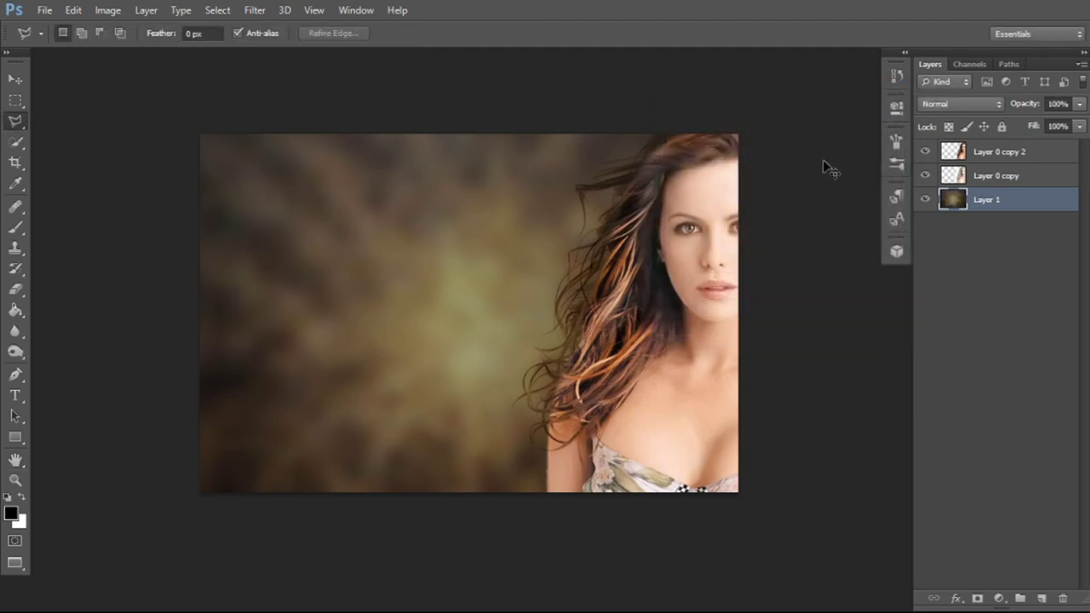
- Try hue shifts in Hue/Saturation, then settle on +5 to keep the backdrop olive-brown
{"action": "key", "text": "ctrl+u"}
{"action": "left_click_drag", "start_coordinate": [828, 115], "coordinate": [873, 129]}
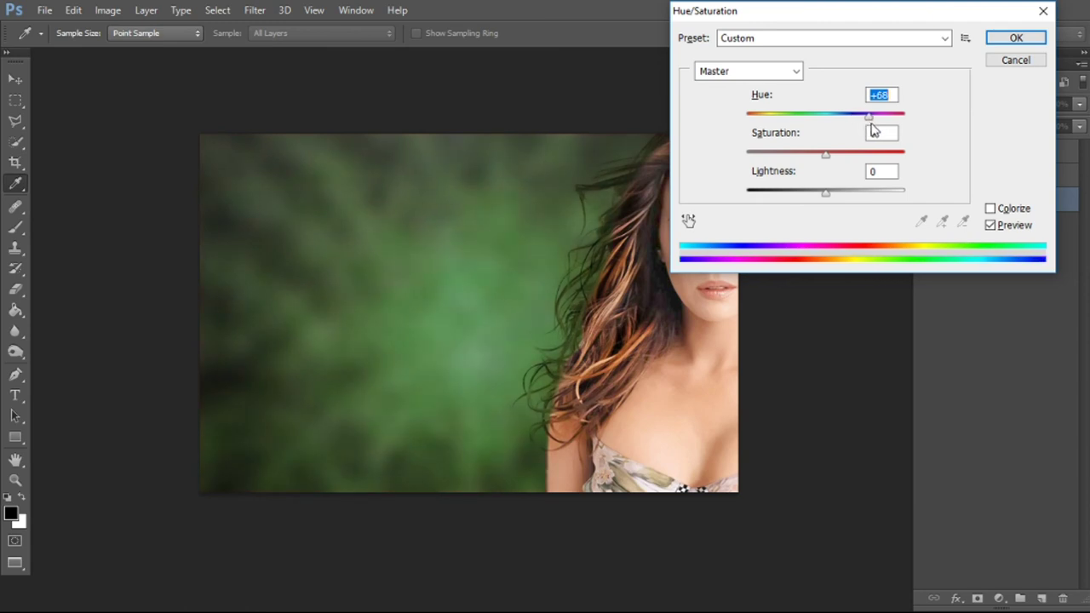
{"action": "mouse_move", "coordinate": [873, 130]}
{"action": "left_mouse_down"}
{"action": "mouse_move", "coordinate": [755, 139]}
{"action": "mouse_move", "coordinate": [842, 141]}
{"action": "mouse_move", "coordinate": [833, 145]}
{"action": "left_mouse_up"}
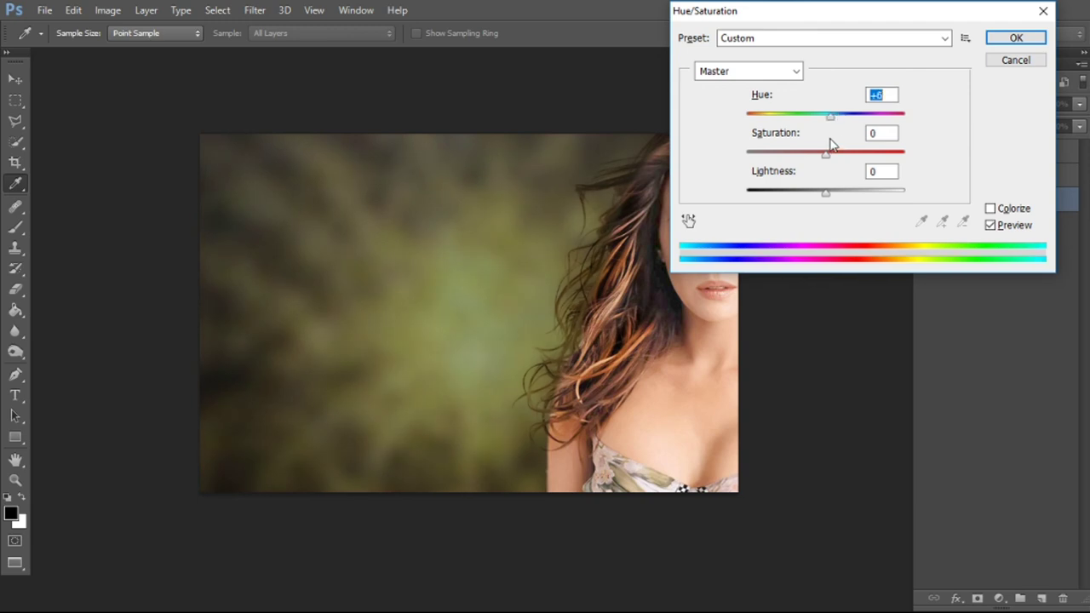
{"action": "key", "text": "Down"}
{"action": "key", "text": "Return"}
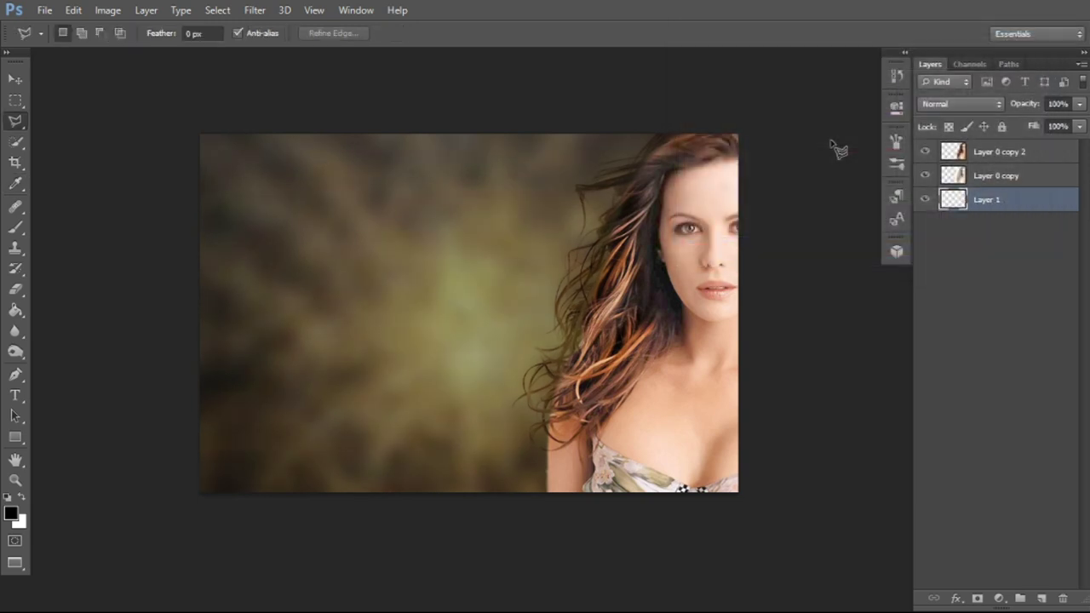